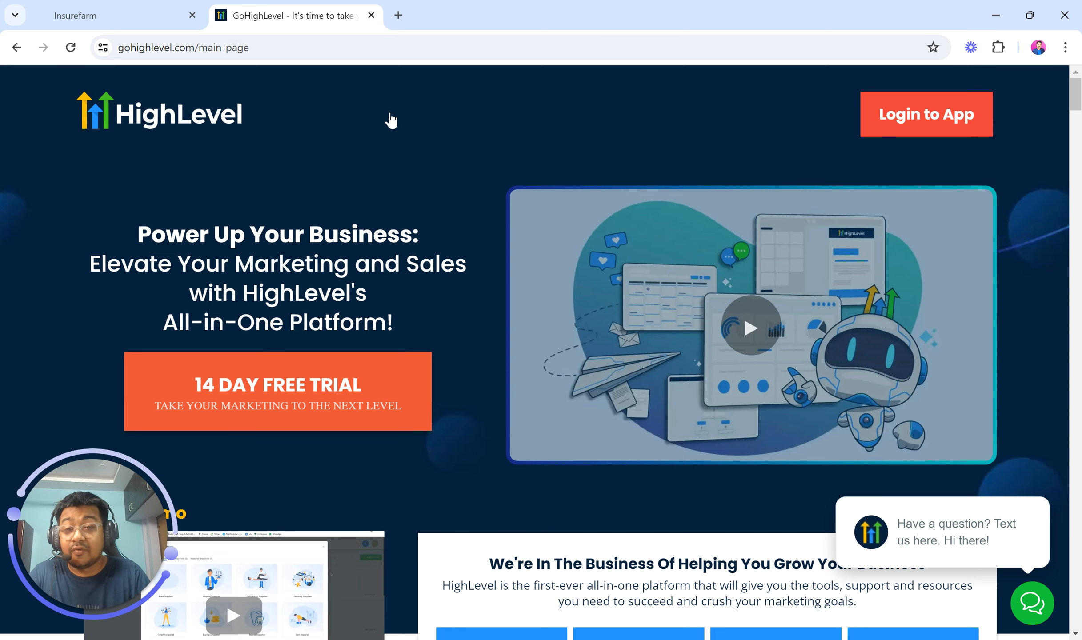
- Open the GoHighLevel bonuses site in a new browser tab and look through its landing page
left_click(398, 15)
type("bonus.pritambhadra.com")
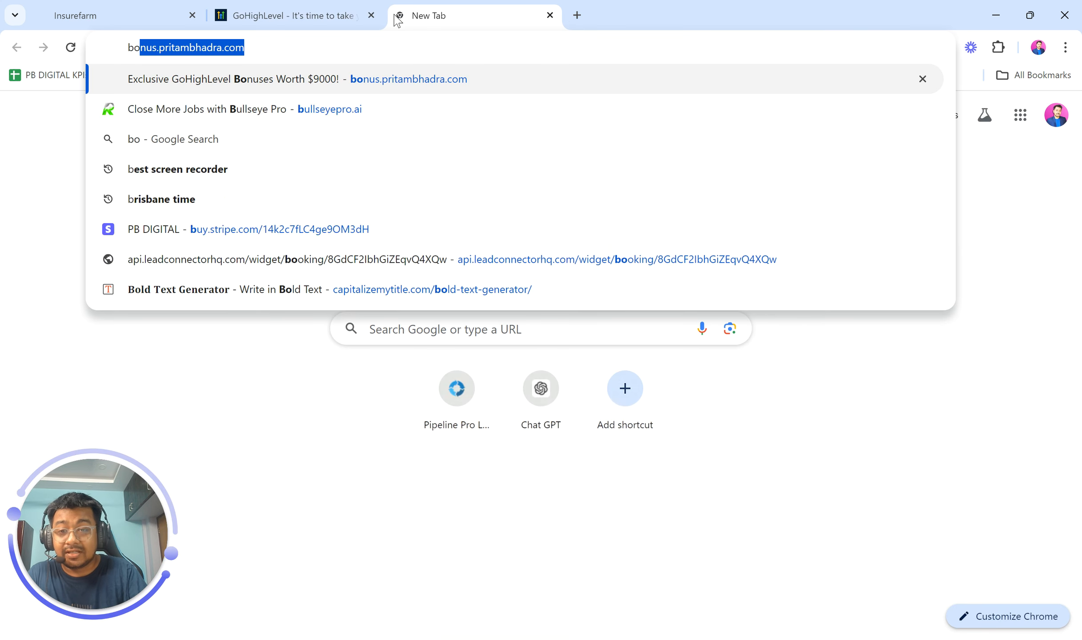
key("Return")
left_click(319, 13)
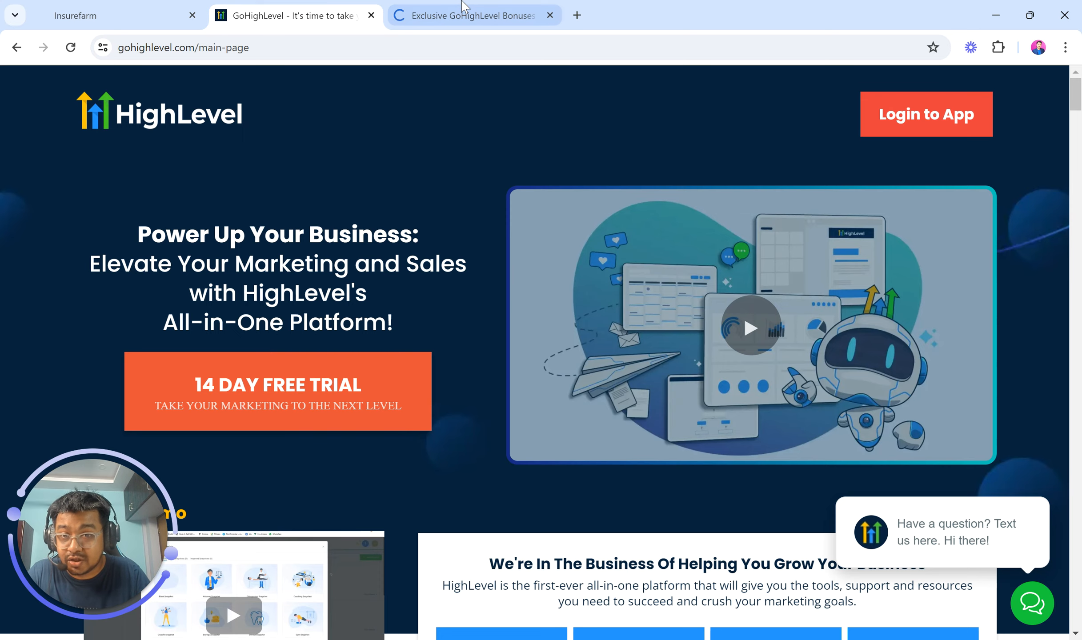
left_click(462, 10)
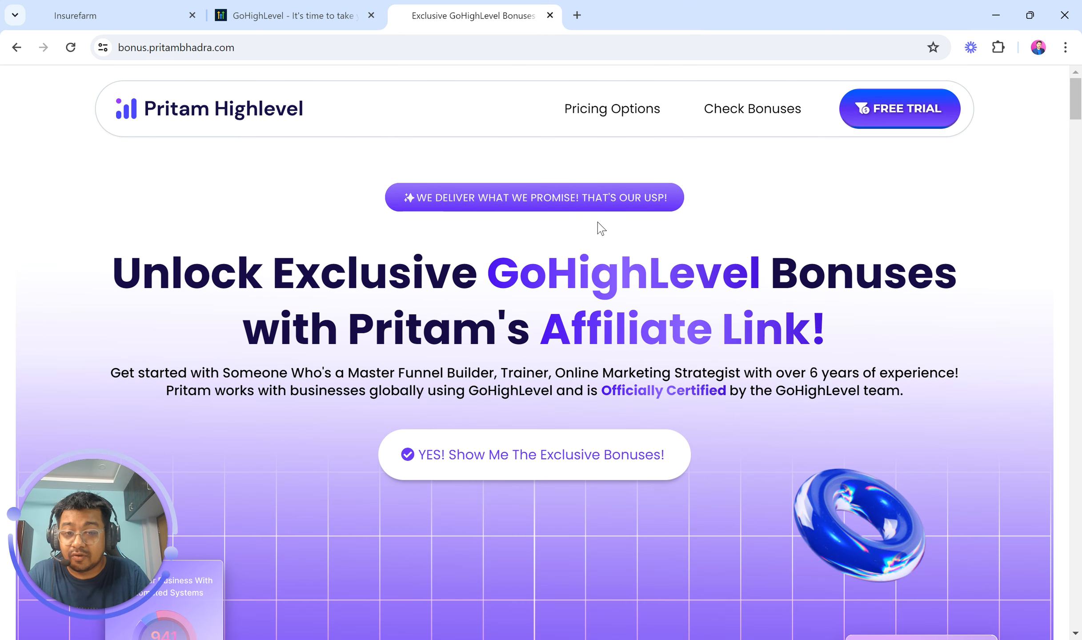
scroll(584, 462, "down", 5)
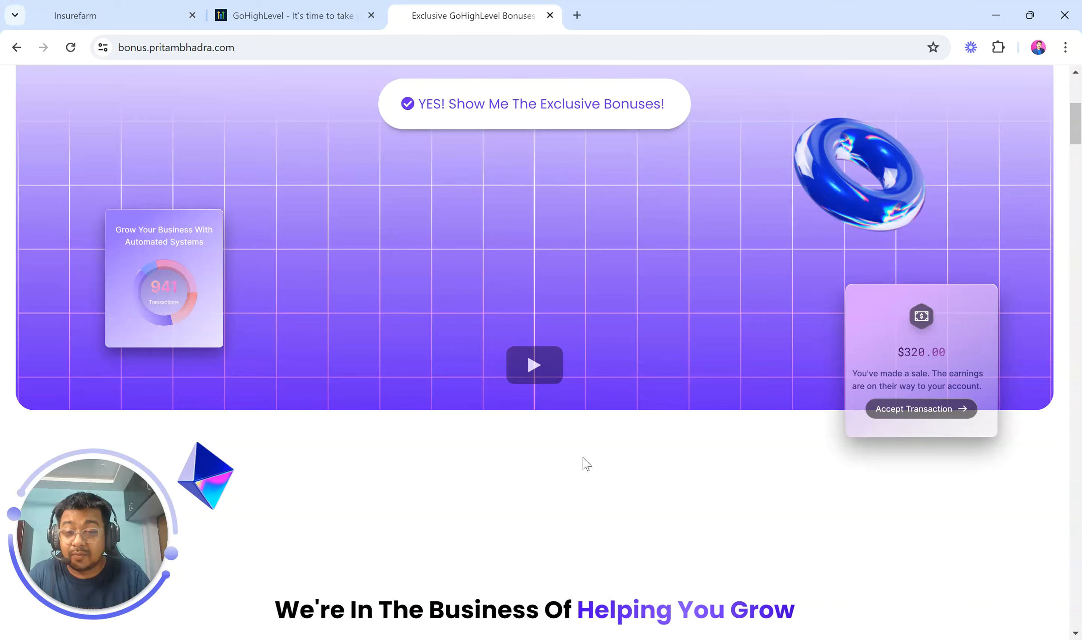
scroll(520, 500, "down", 3)
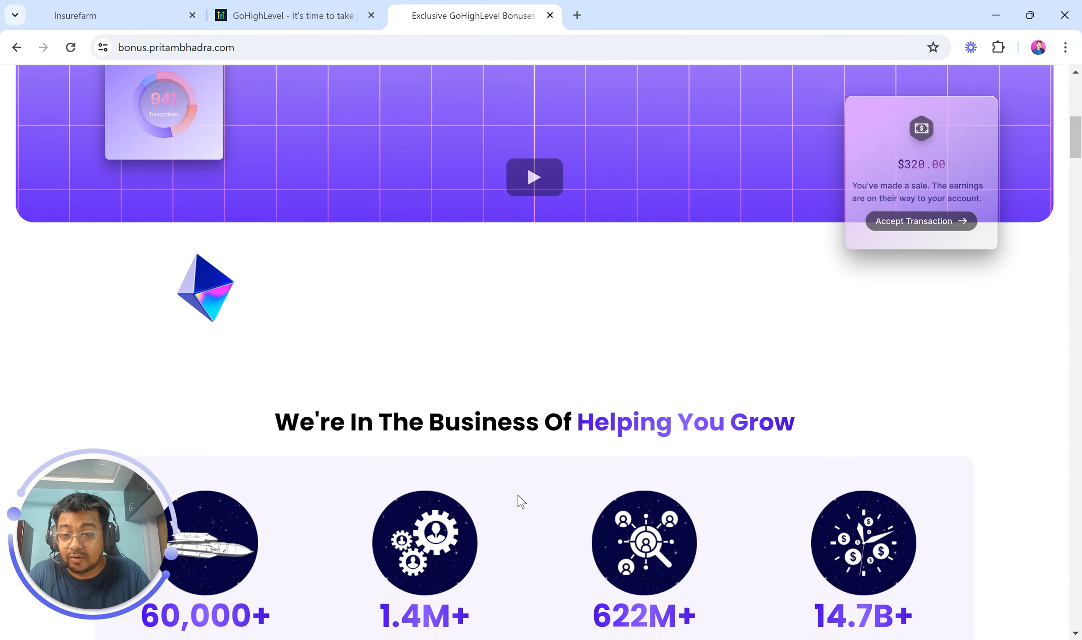
scroll(517, 495, "up", 8)
scroll(518, 495, "down", 3)
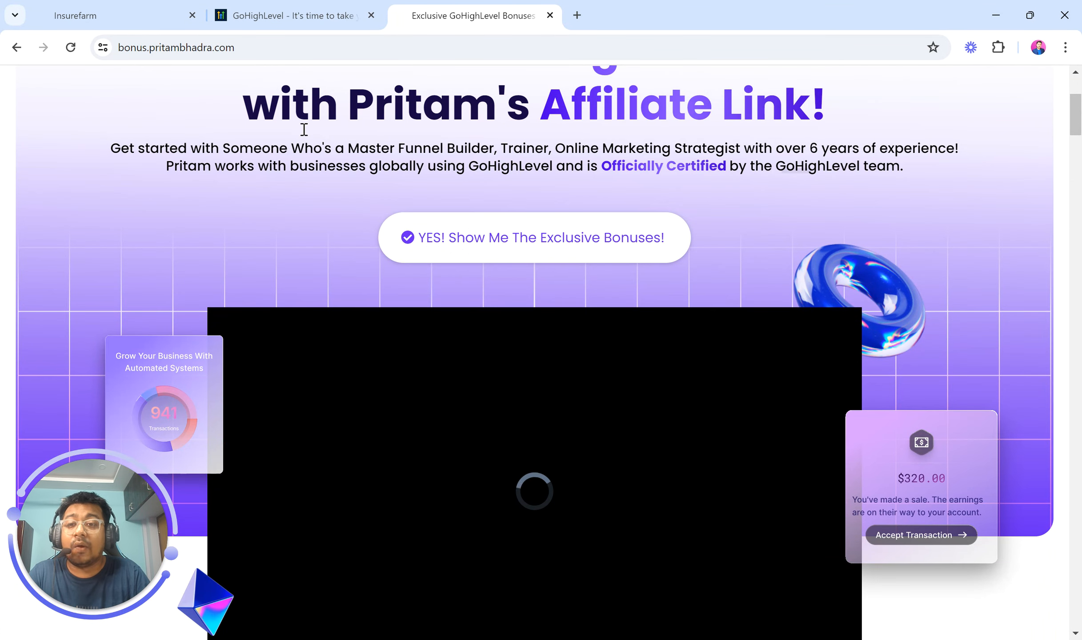
- Switch to the GHL TEST ACC sub-account and open its calendar settings
left_click(99, 12)
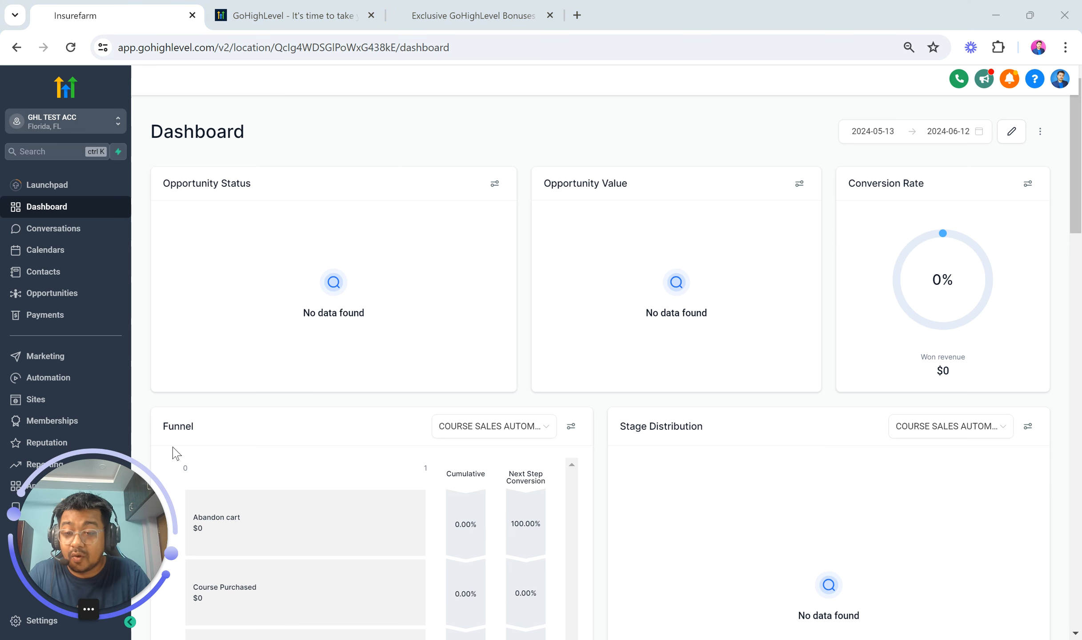
left_click_drag(106, 499, 228, 368)
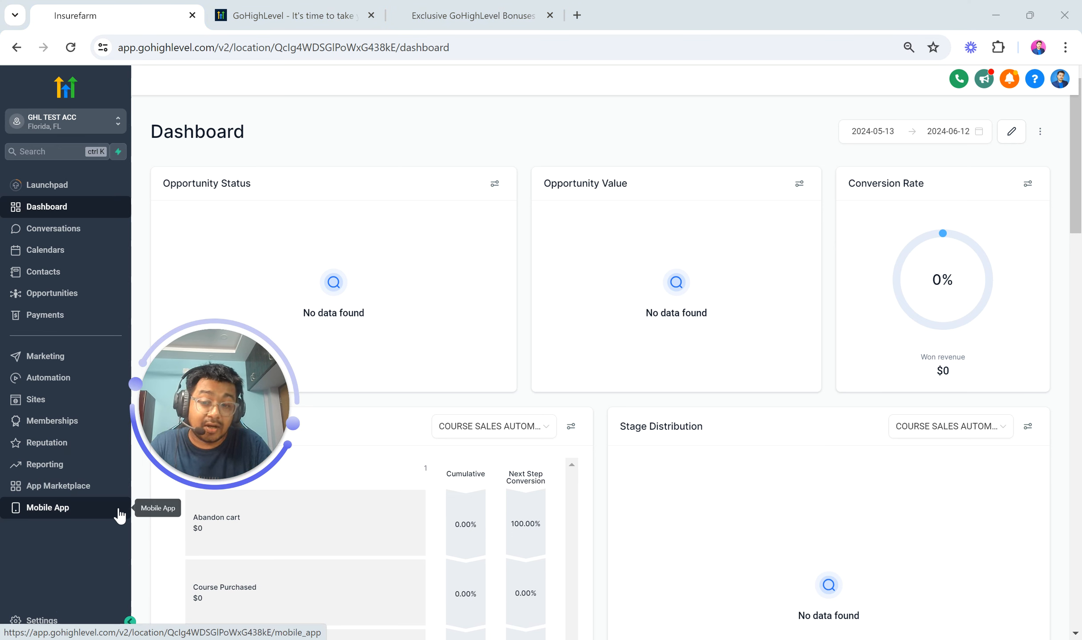
left_click(50, 626)
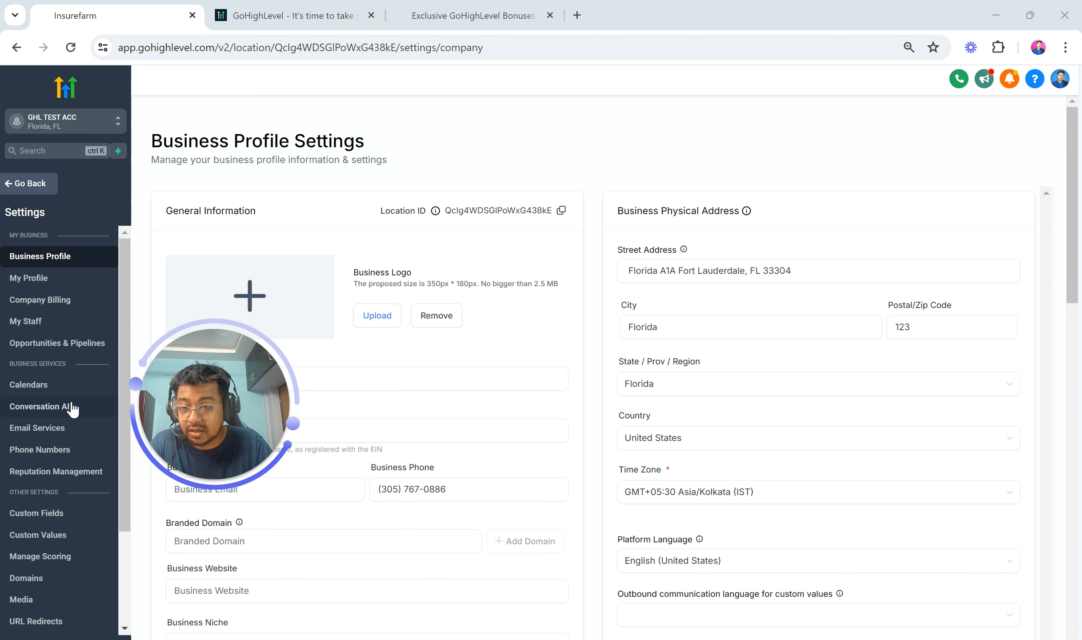
scroll(72, 409, "down", 1)
left_click(44, 369)
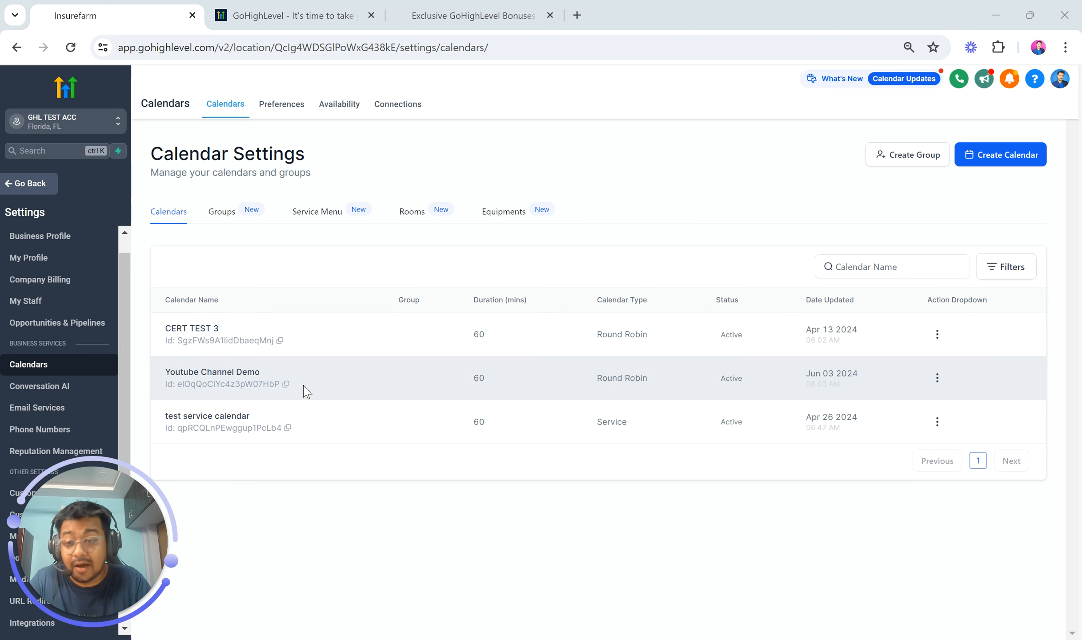
- Examine the calendar preferences, covering the personal meeting location options and the account-level app and widget preferences
left_click(272, 119)
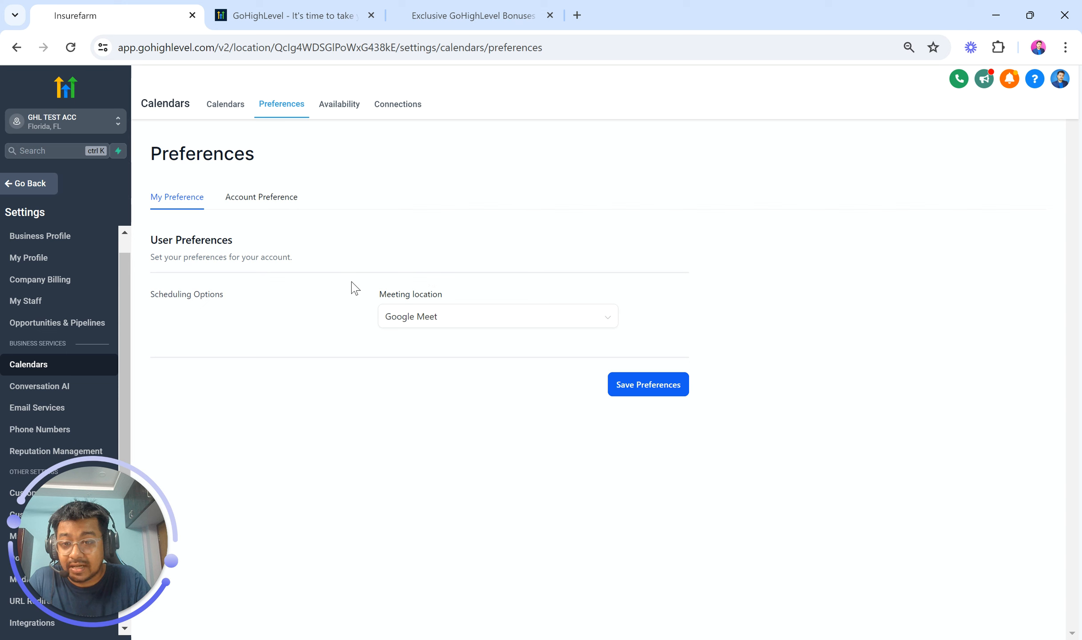
left_click(406, 316)
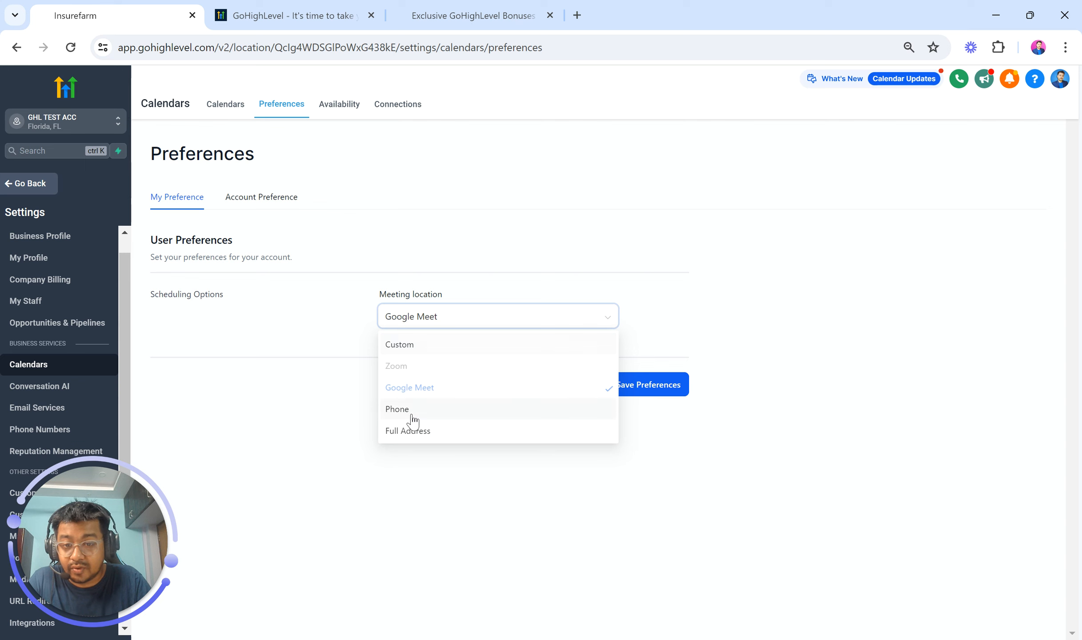
left_click(252, 199)
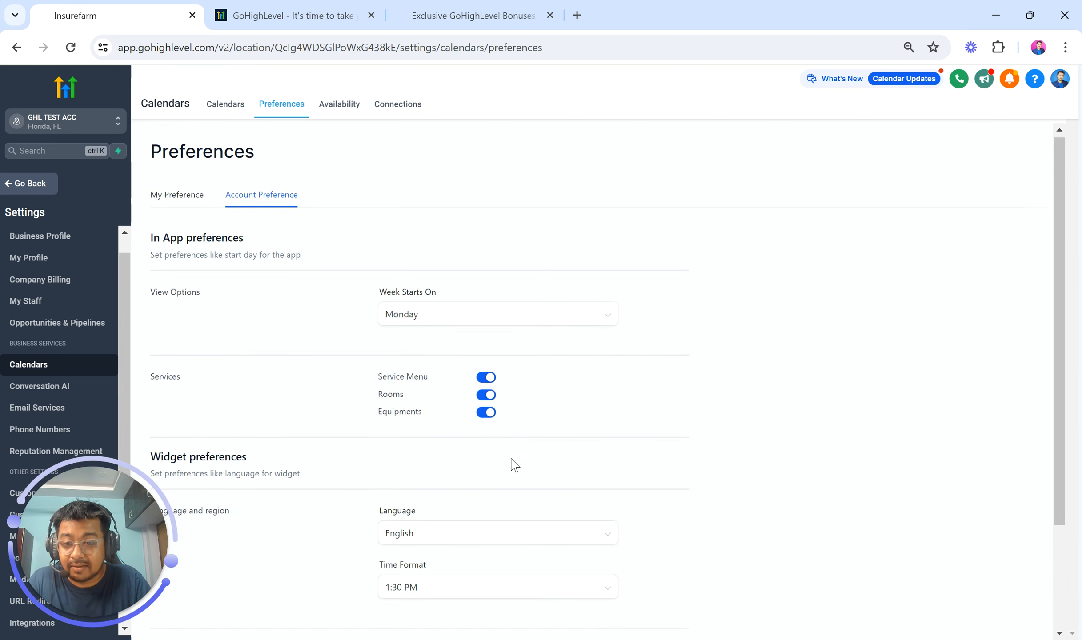
scroll(512, 464, "down", 3)
scroll(512, 464, "up", 2)
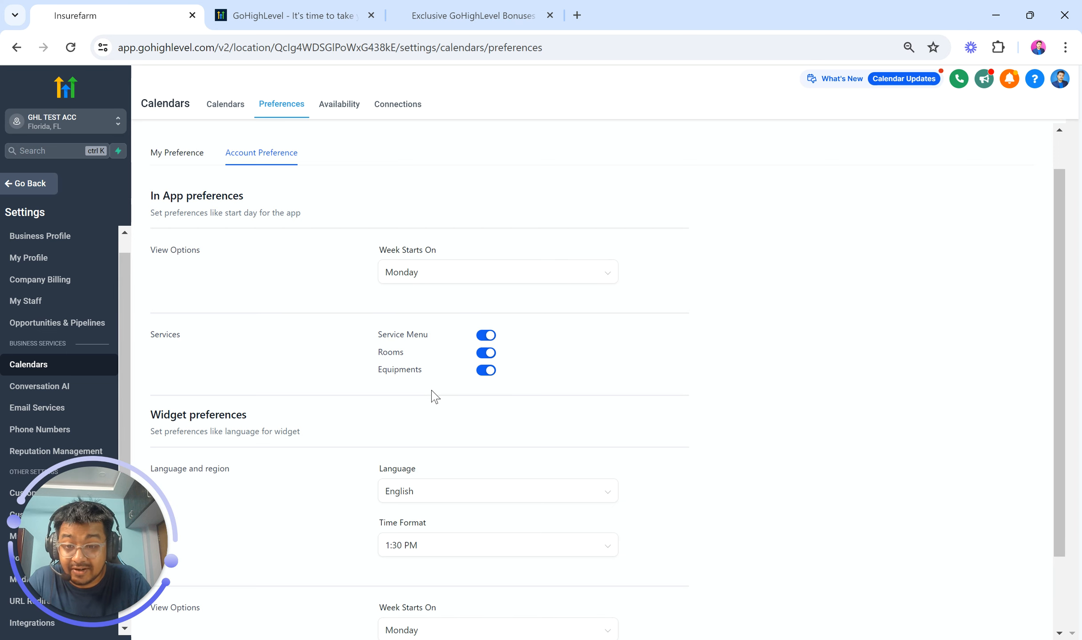
scroll(434, 396, "down", 2)
scroll(435, 396, "up", 3)
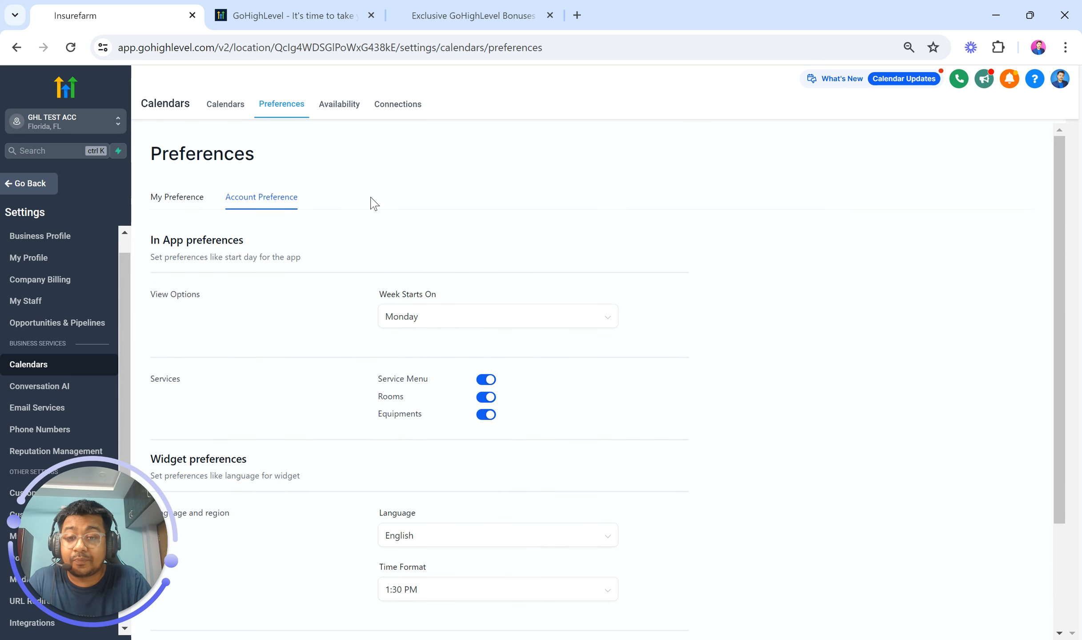
- Review the calendar availability settings, covering personal timezone and working hours as well as account availability
left_click(344, 107)
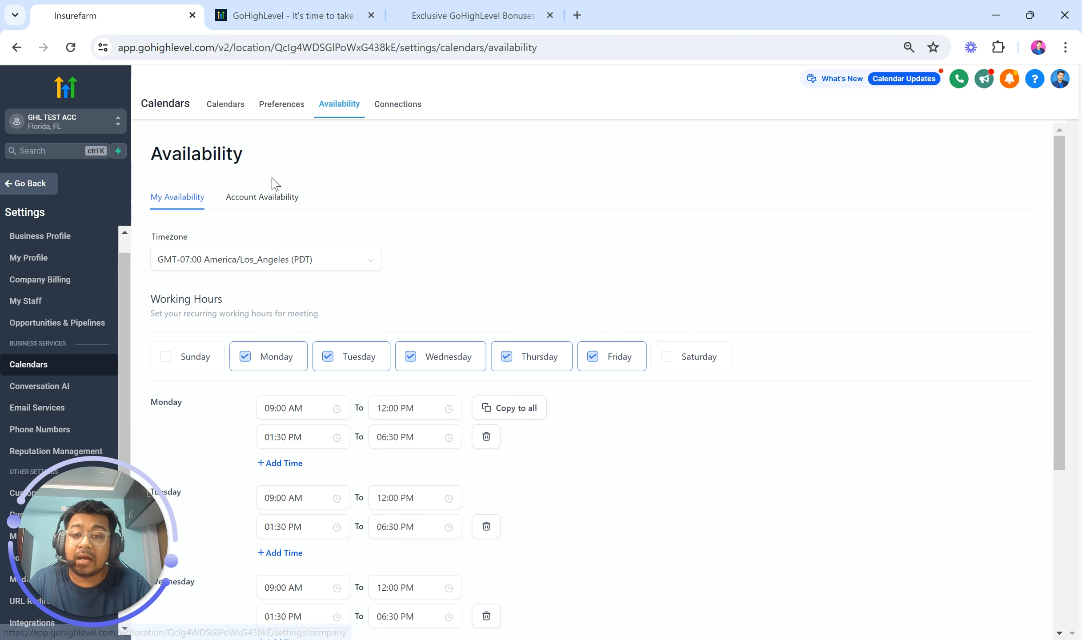
scroll(357, 406, "down", 5)
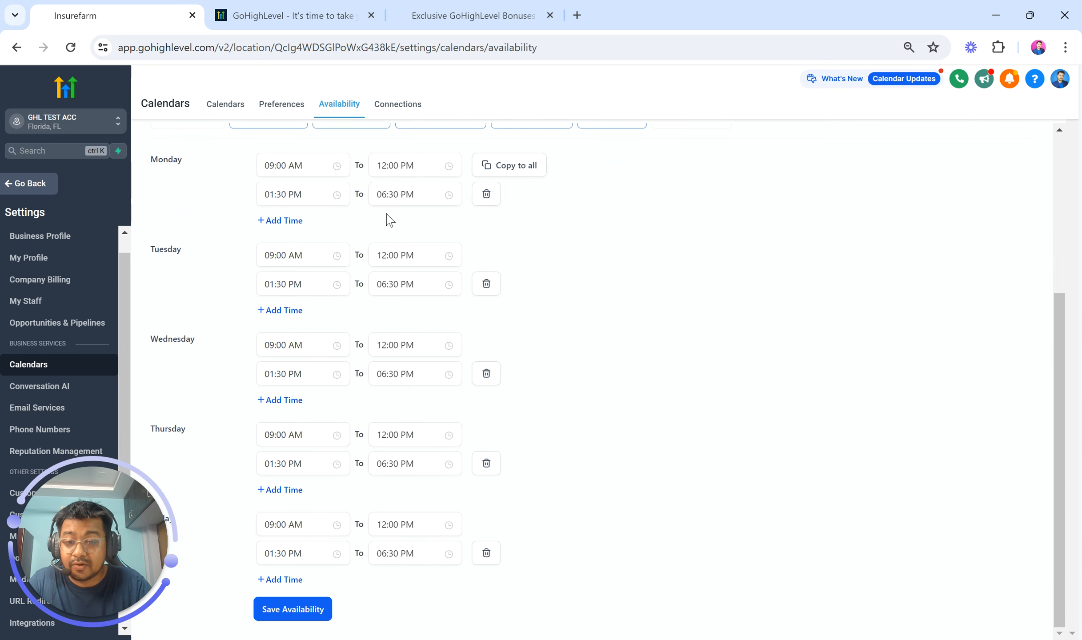
scroll(303, 275, "up", 4)
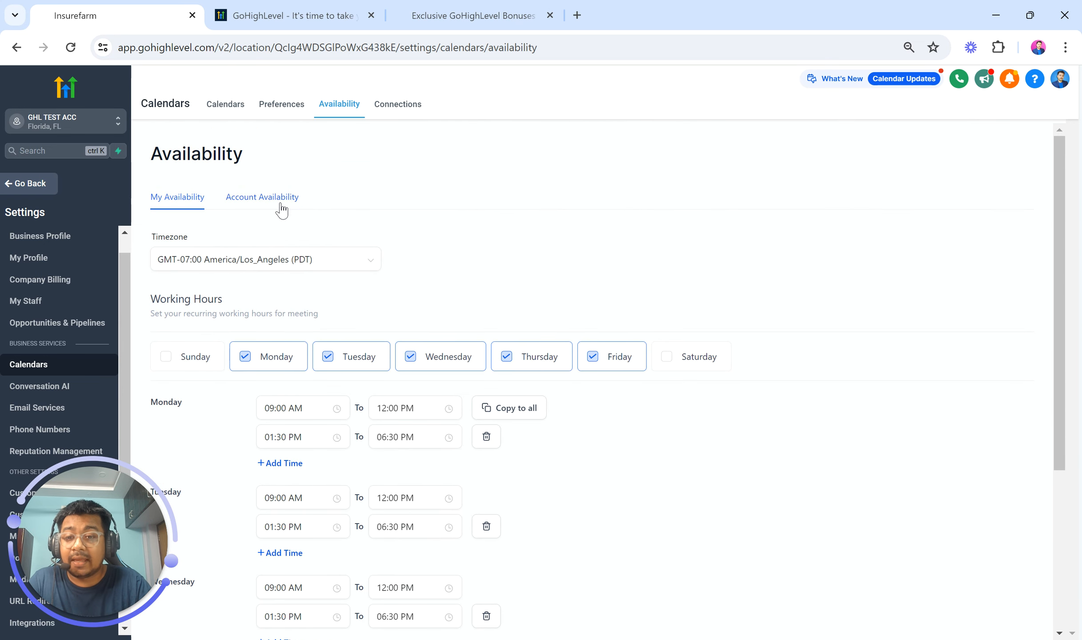
left_click(282, 209)
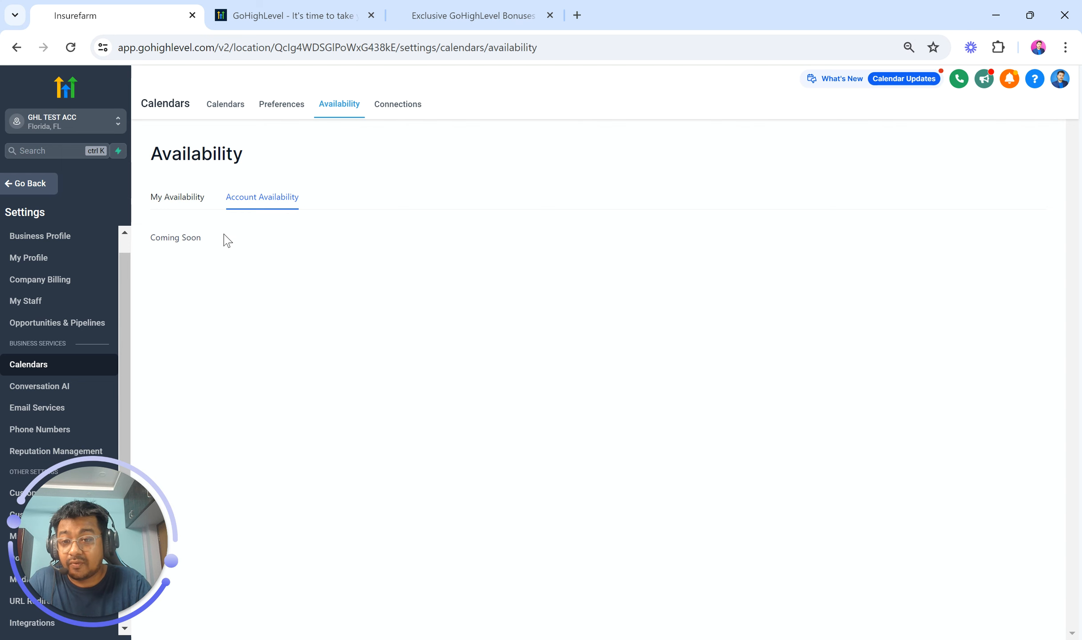
left_click_drag(224, 240, 156, 237)
- Examine the calendar connections, covering connected calendars, video conferencing integrations, Google Organic Booking and Local Services Ads
left_click(405, 104)
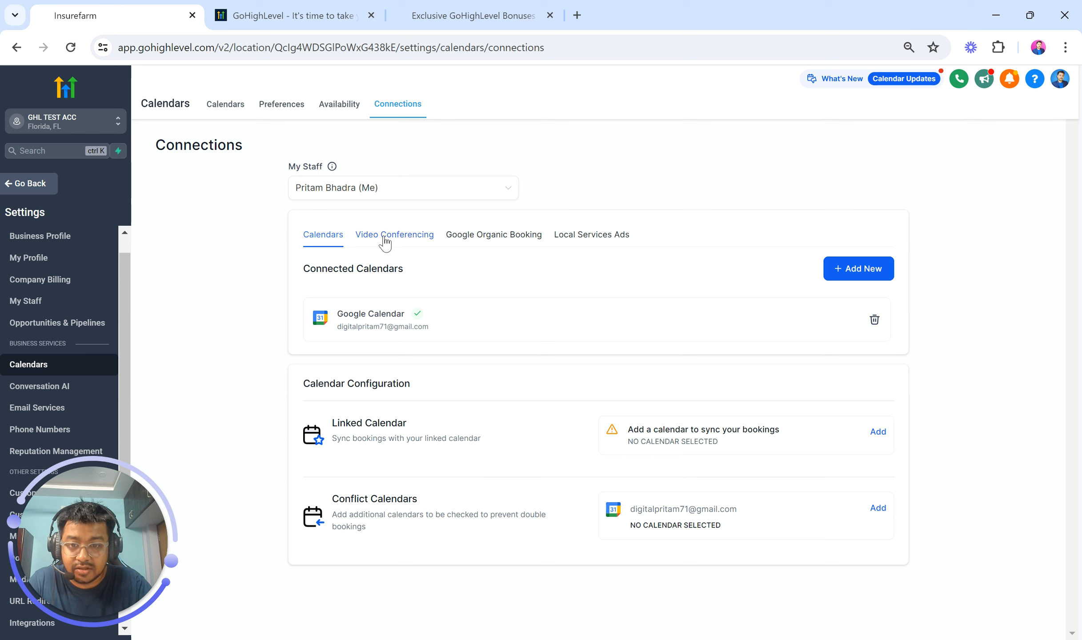
left_click_drag(442, 331, 332, 328)
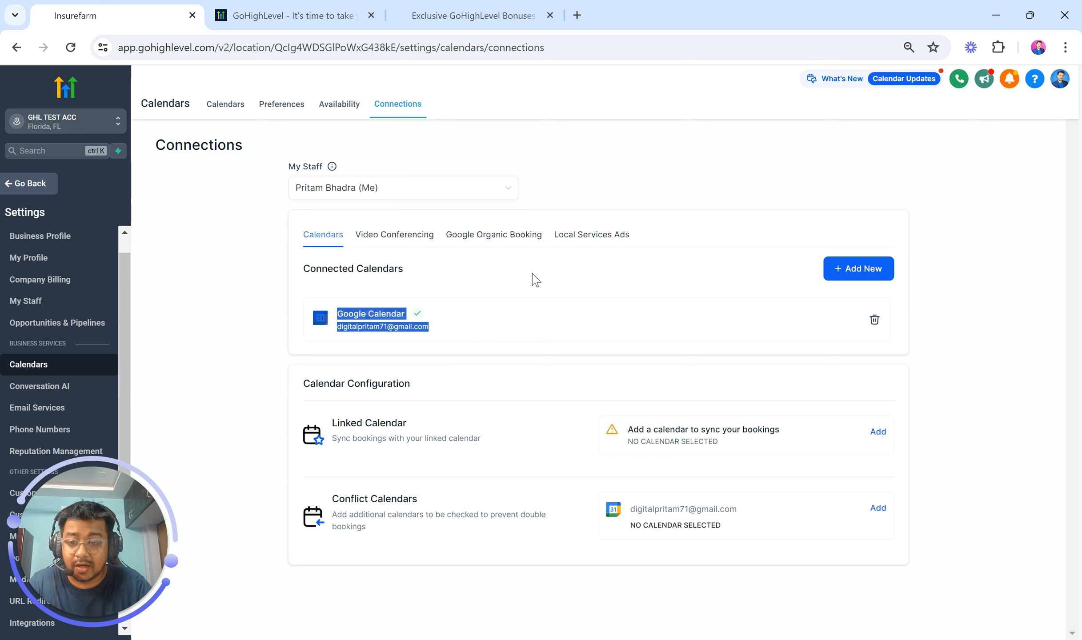
left_click(415, 243)
left_click(414, 243)
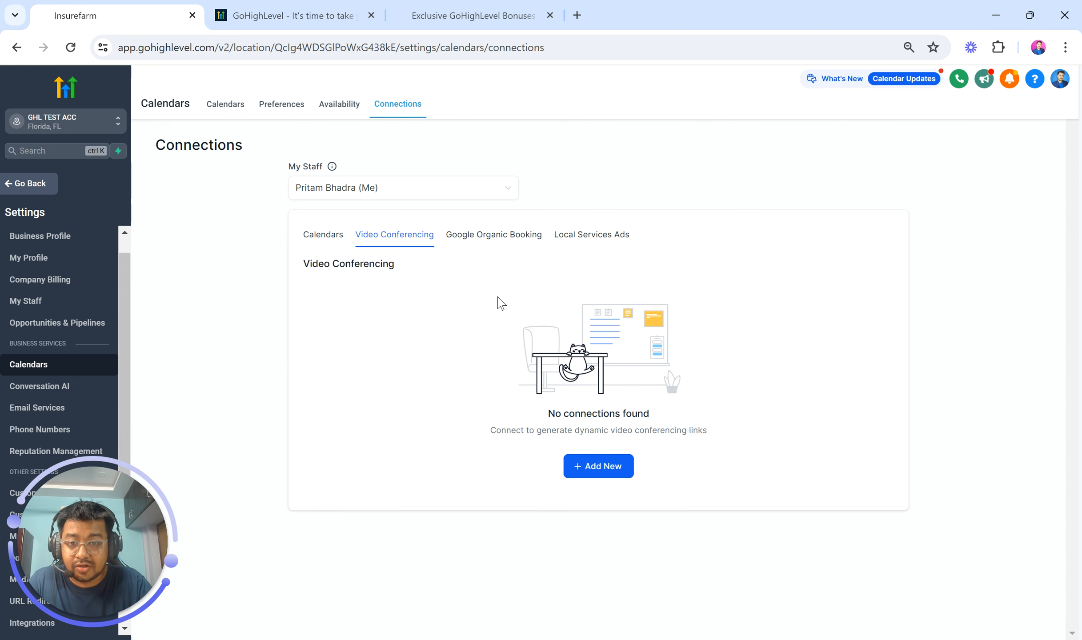
left_click(600, 468)
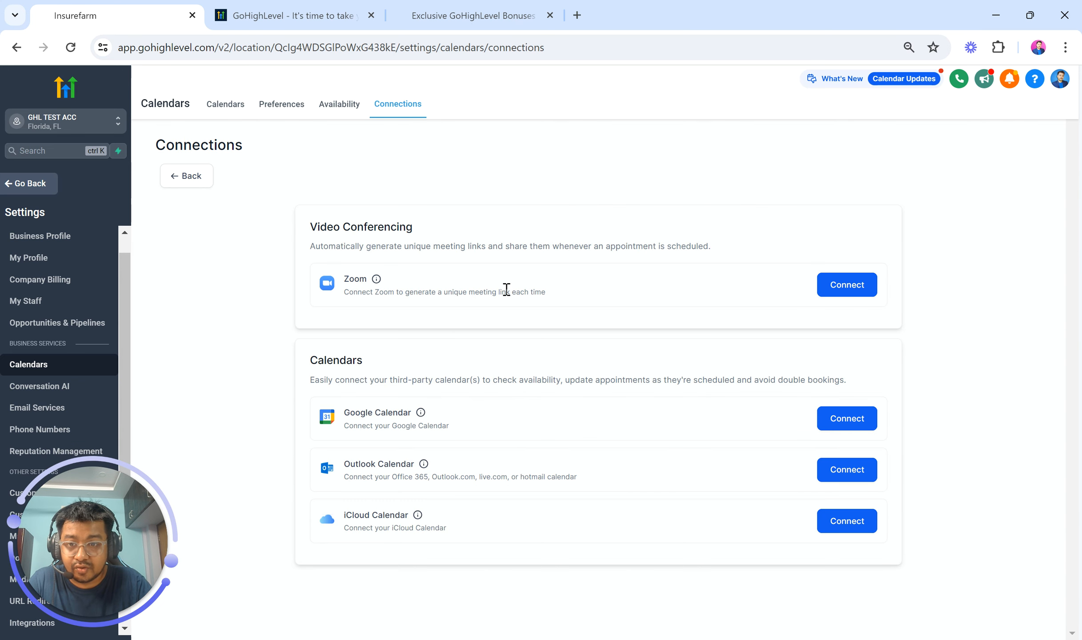
left_click(194, 175)
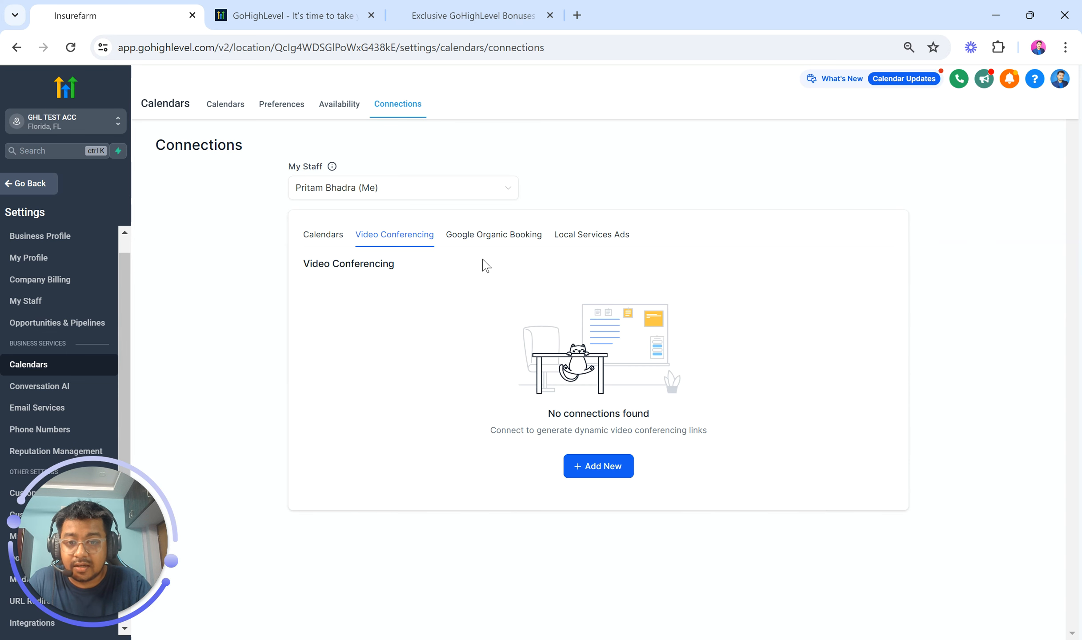
left_click(511, 238)
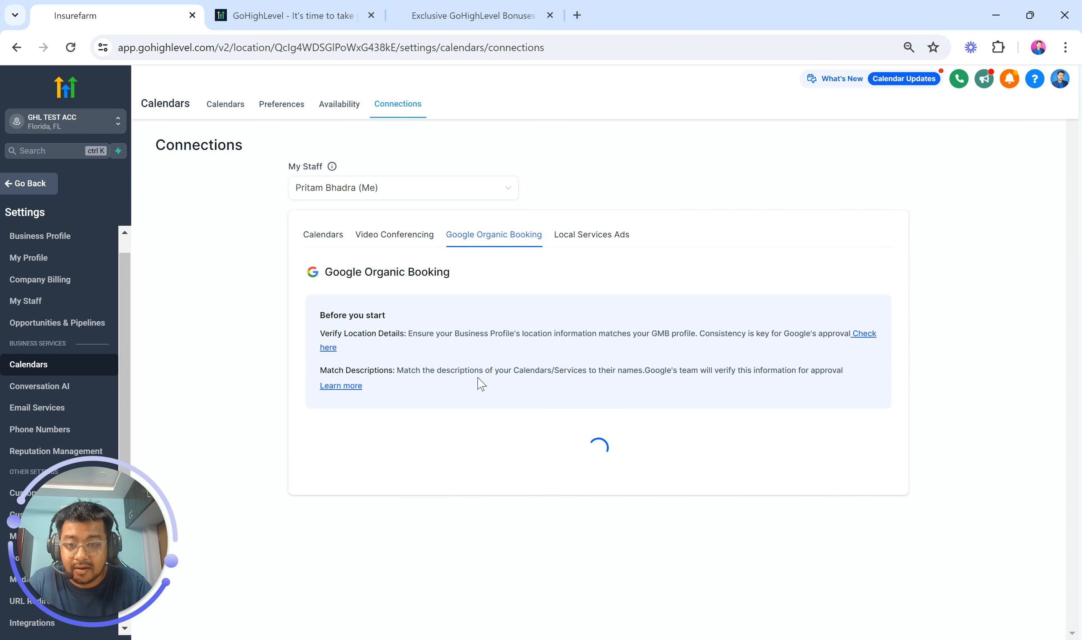
left_click(597, 240)
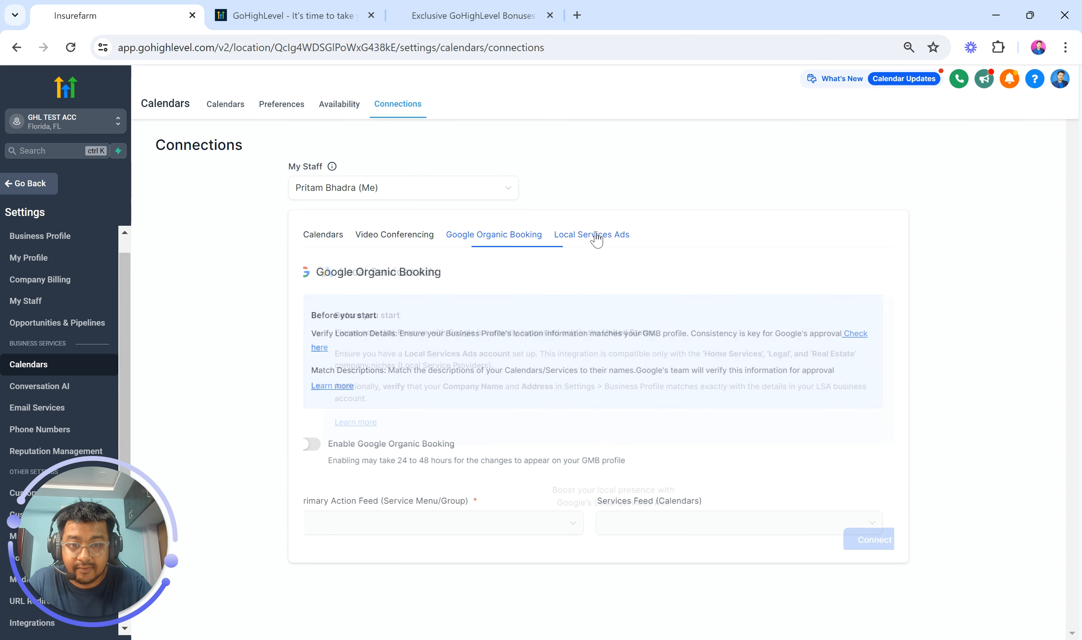
left_click(326, 242)
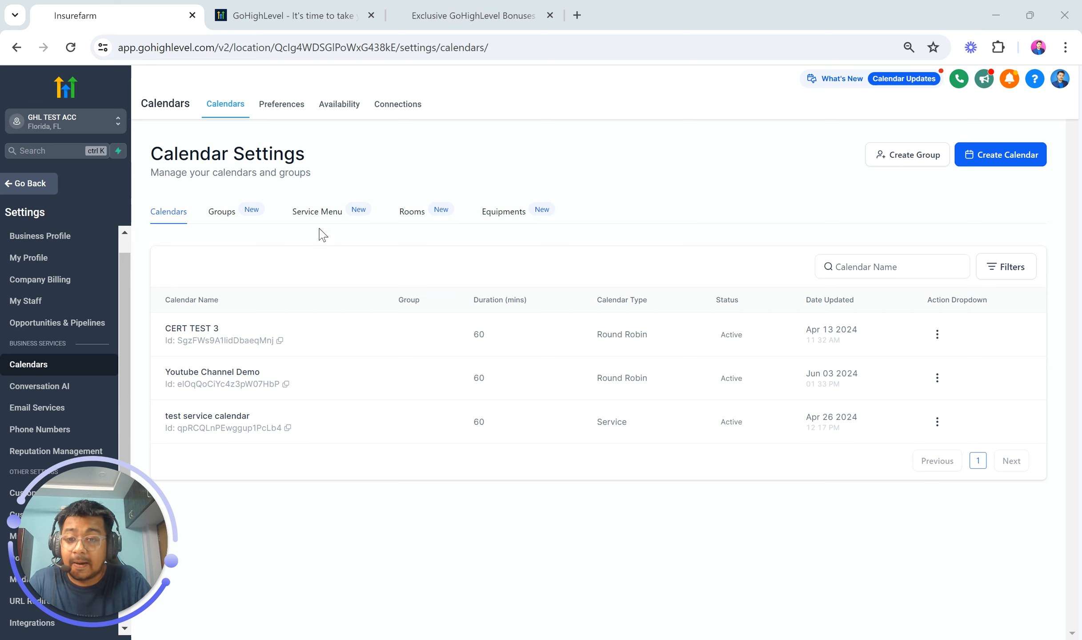
- Look through the calendar groups, service menus, rooms and equipments, and return to the calendar list
left_click(227, 214)
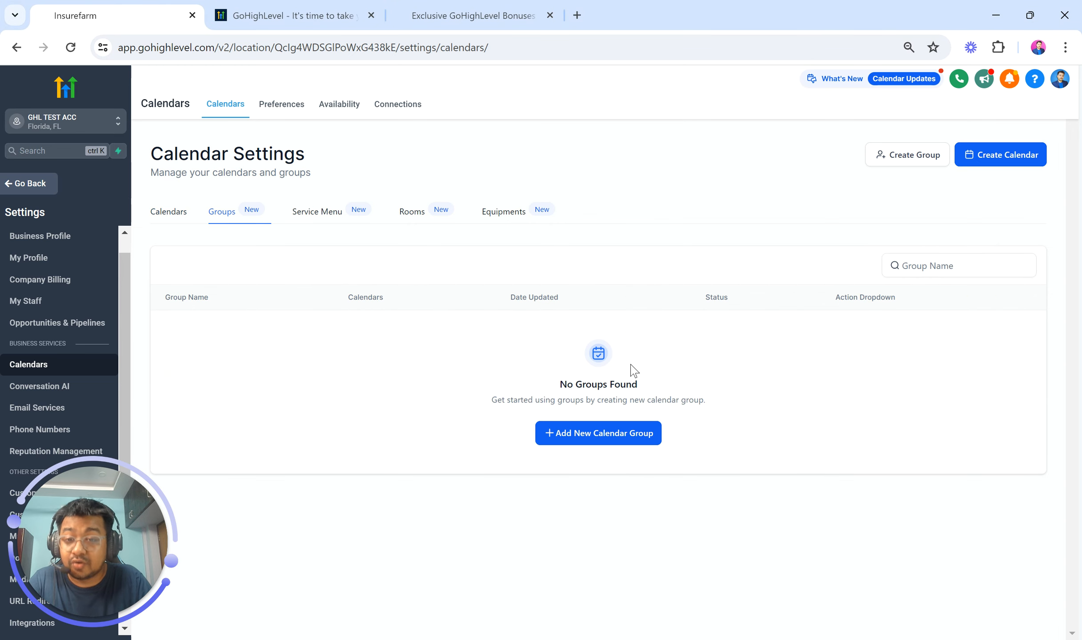
left_click(318, 213)
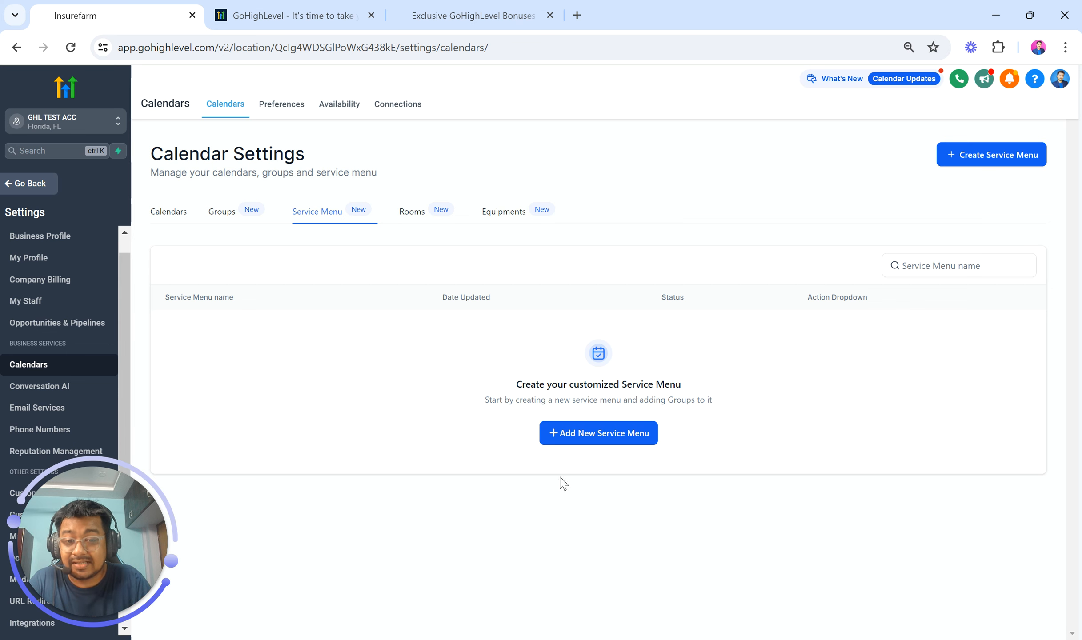
left_click(416, 214)
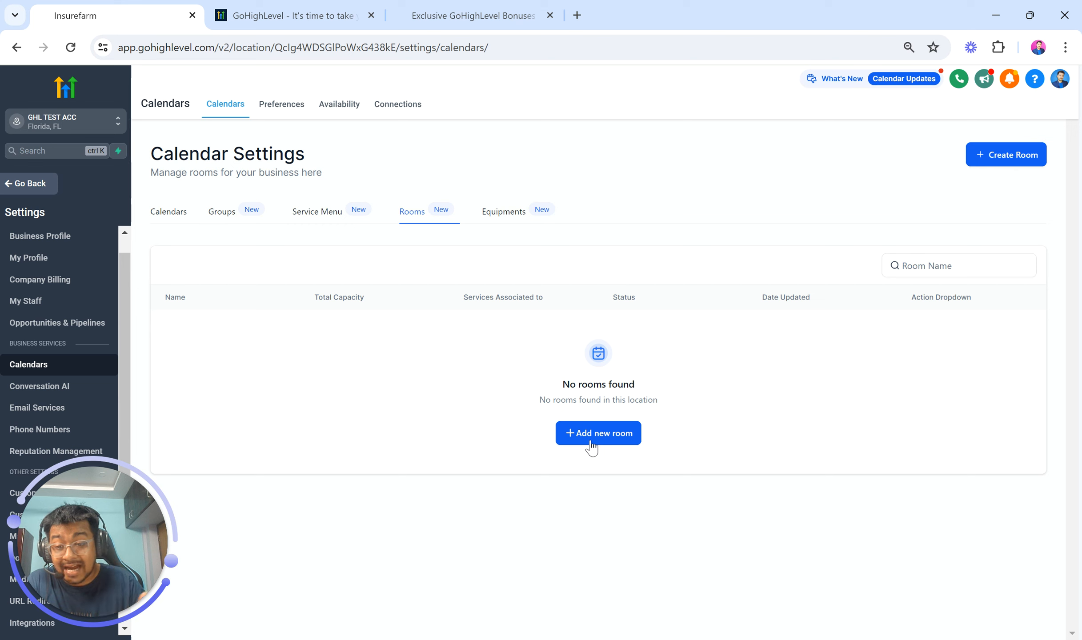
left_click(498, 213)
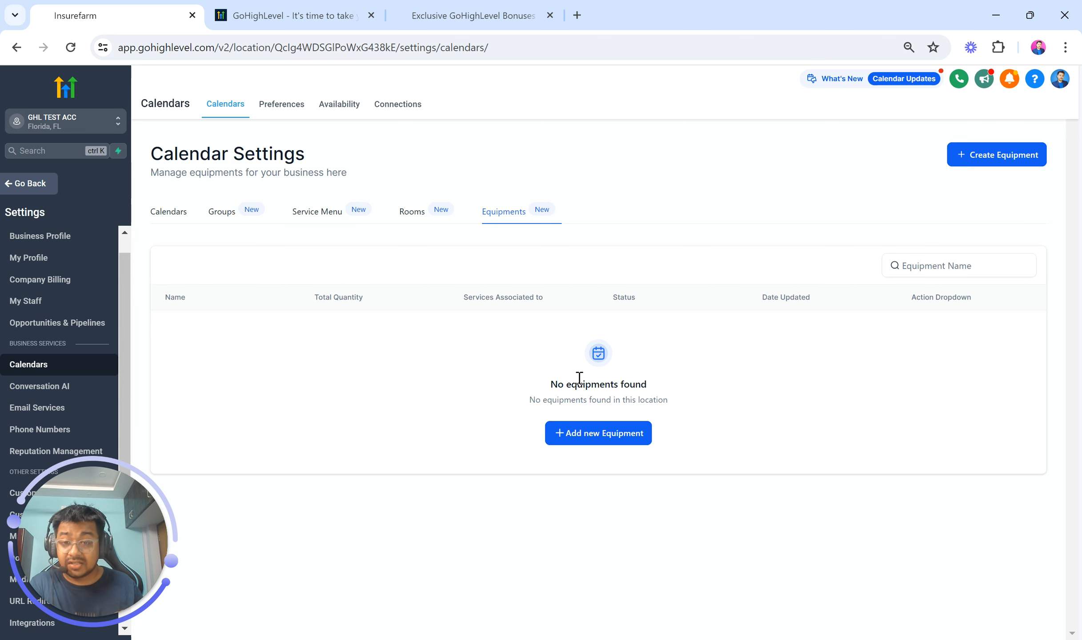
left_click(164, 221)
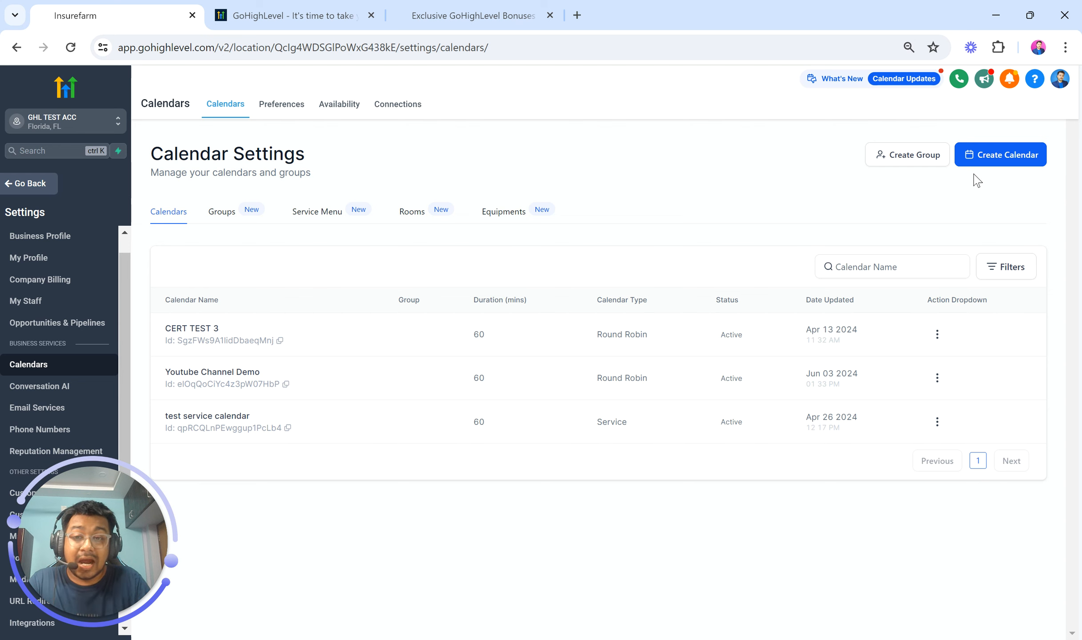
- Start a new calendar, review the available scheduling types, and choose Round Robin
left_click(1002, 163)
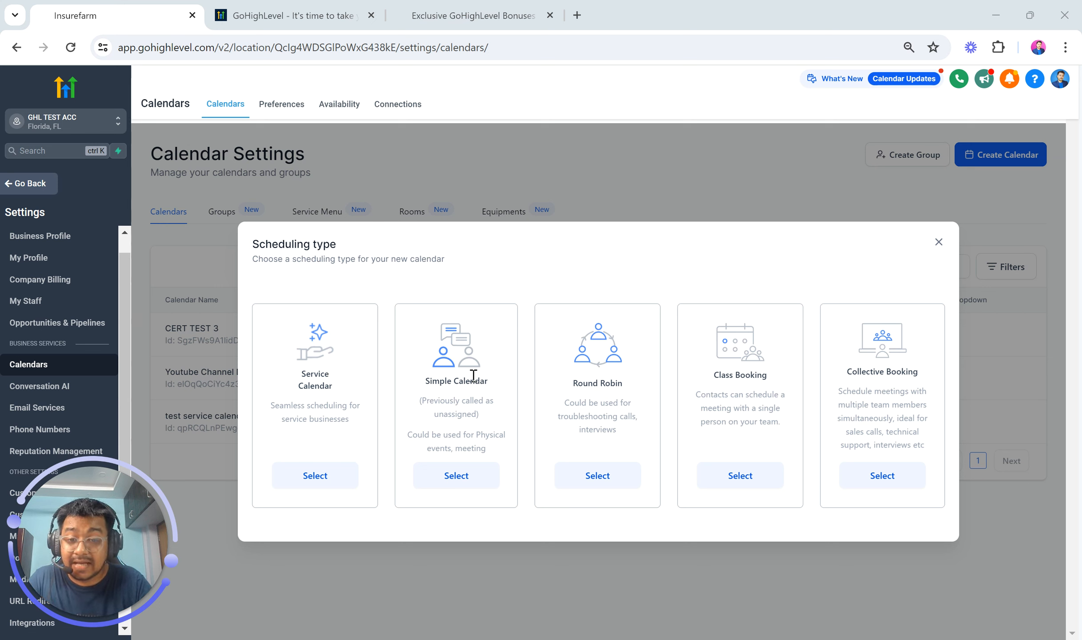
left_click_drag(420, 400, 482, 418)
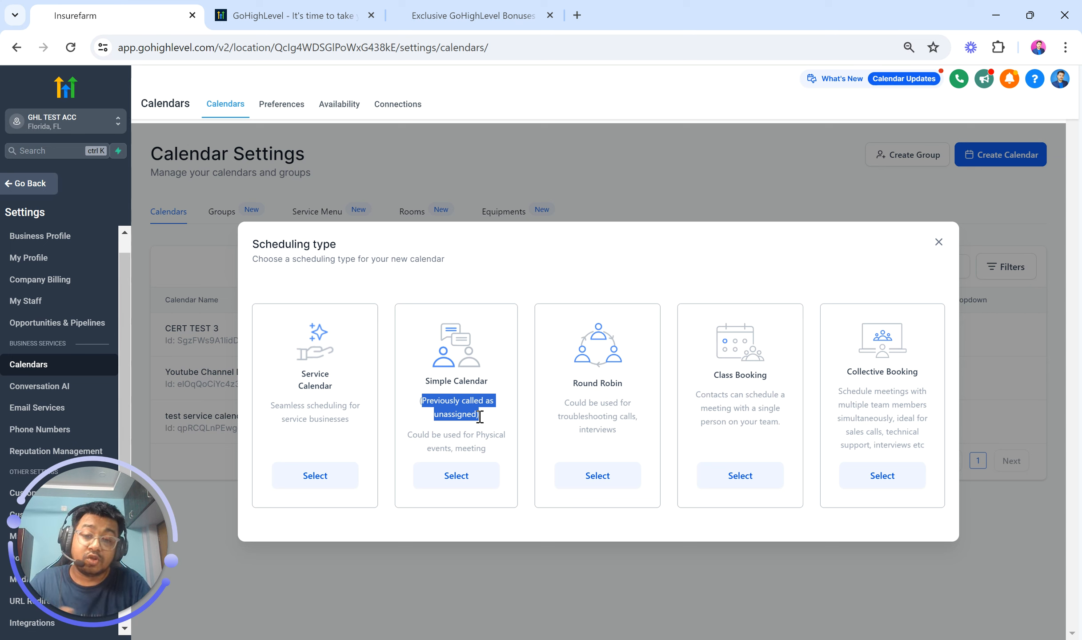
left_click_drag(480, 416, 505, 420)
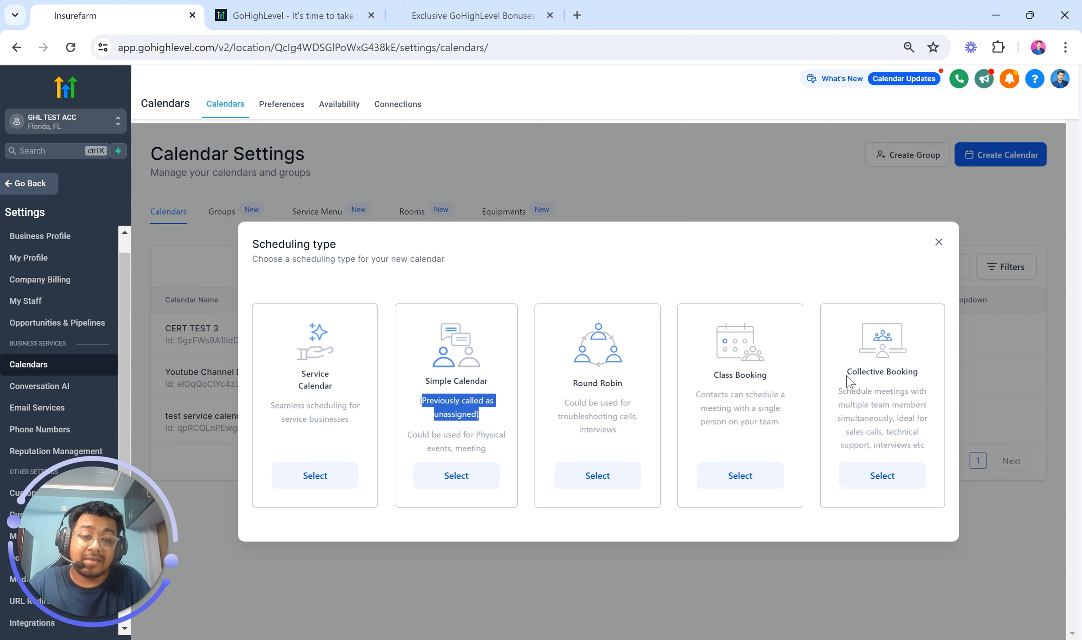
left_click_drag(850, 378, 926, 381)
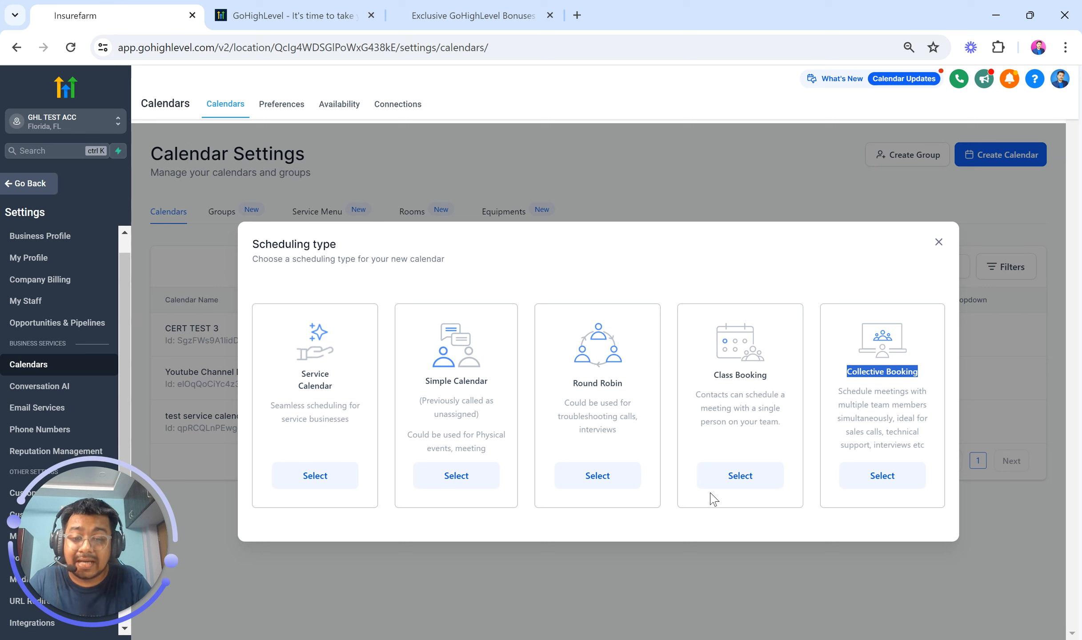
left_click(597, 475)
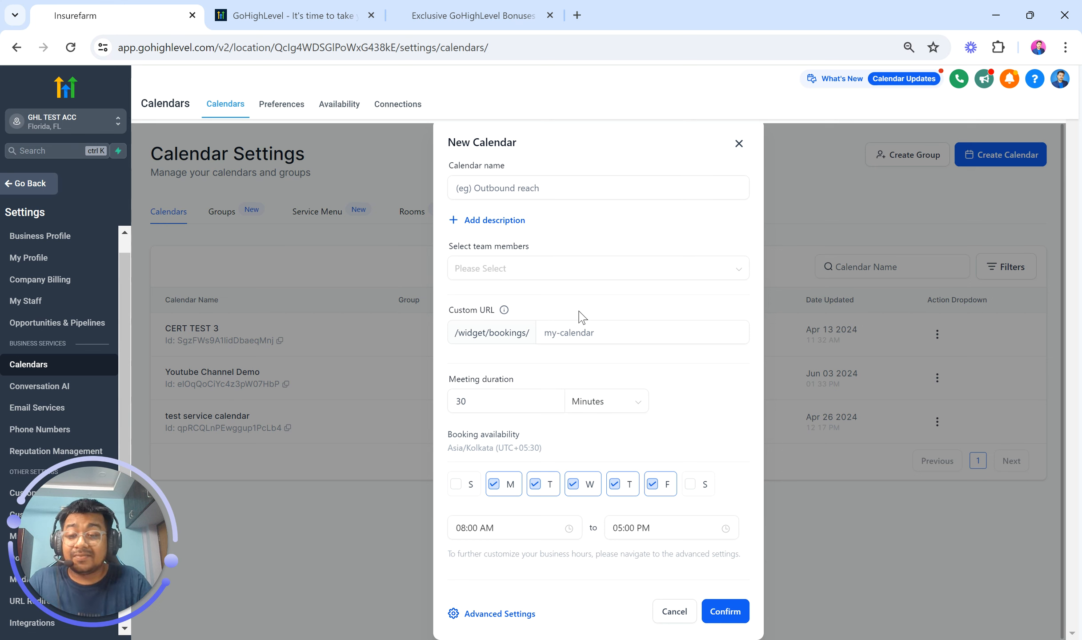
- Name the new calendar NEW GHL DEMO
left_click(487, 616)
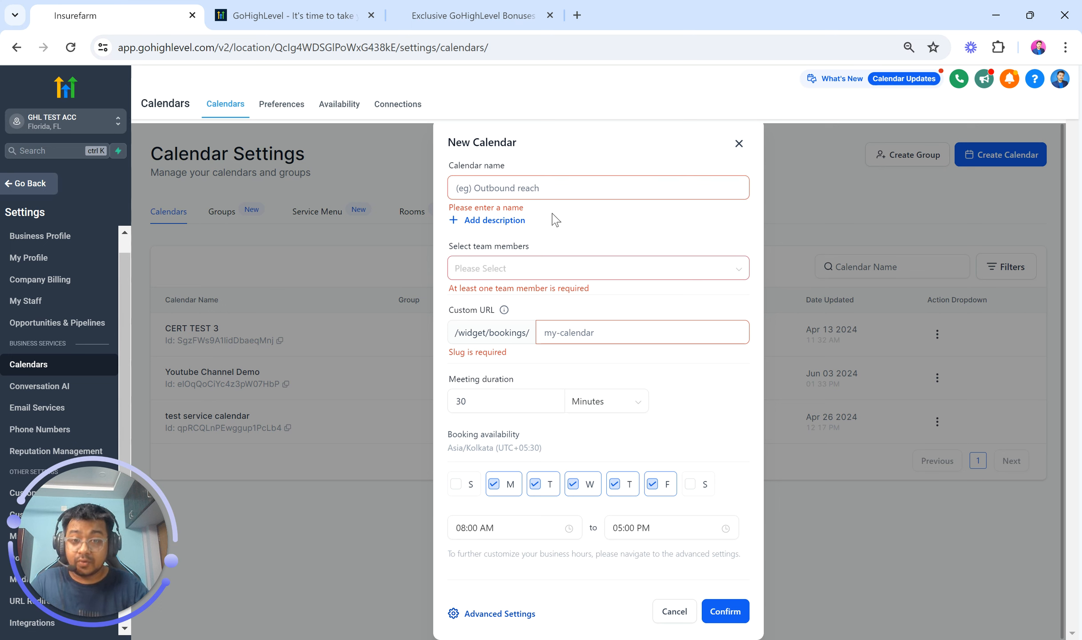
left_click(529, 193)
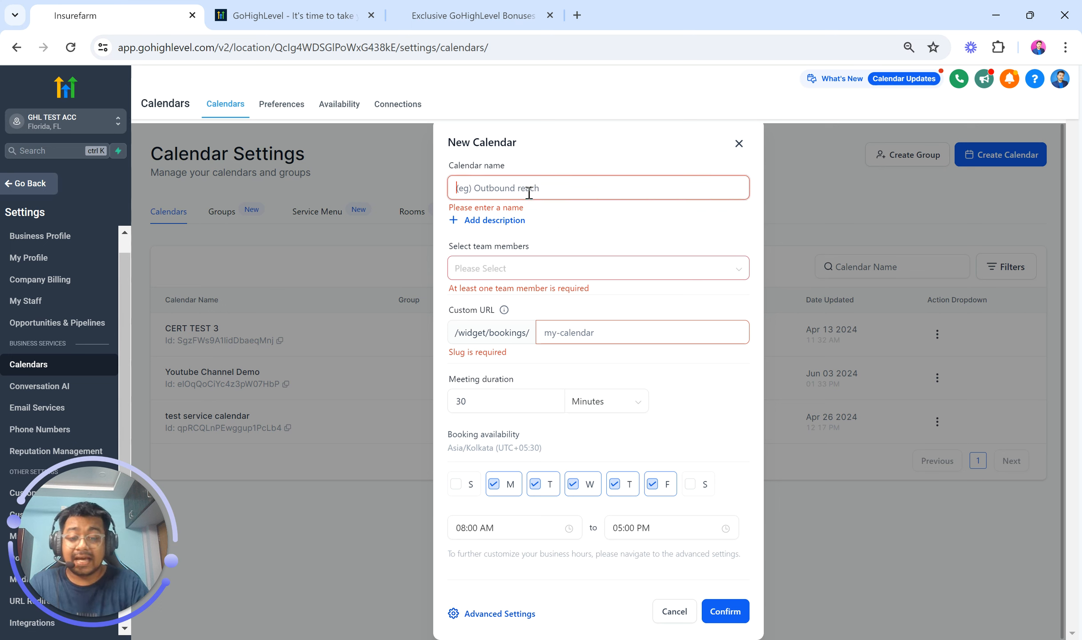
type("NEW G")
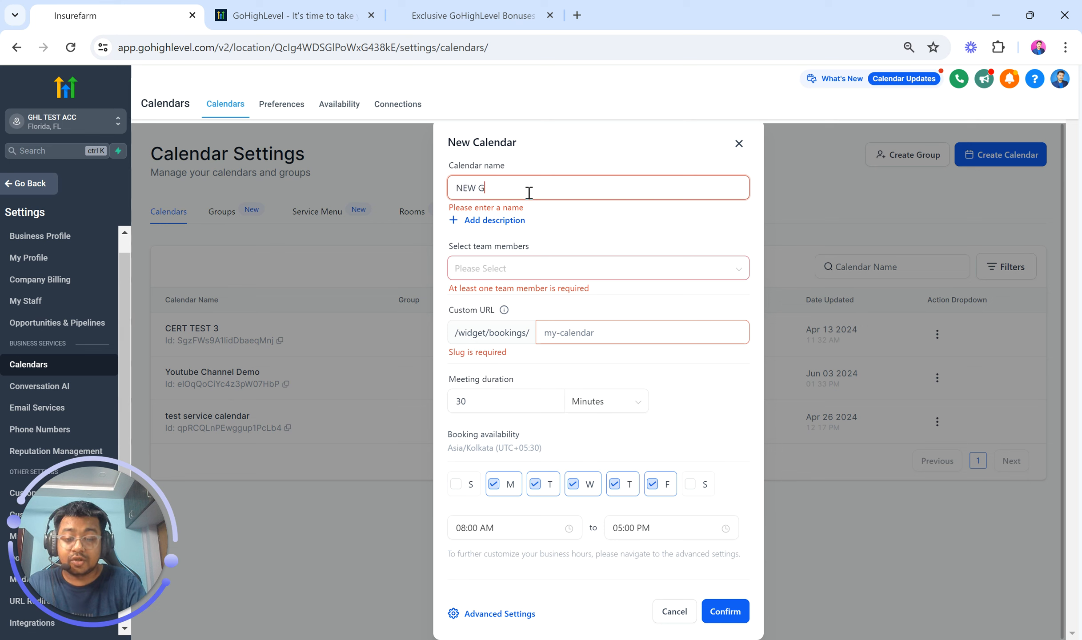
type("HL DEMO")
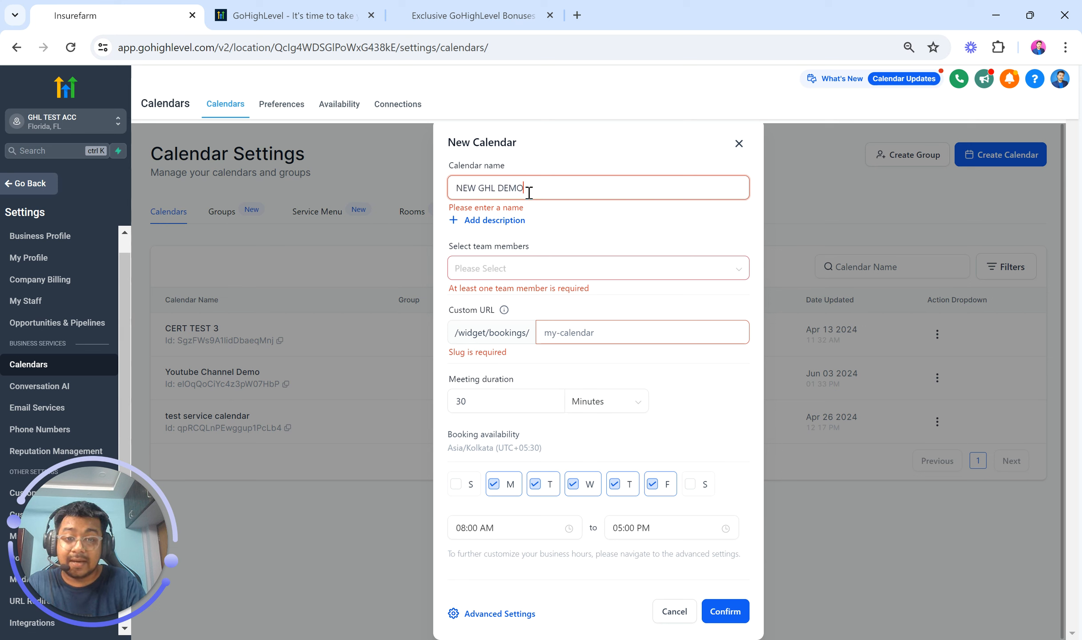
- Assign both available team members to the new calendar
left_click(509, 274)
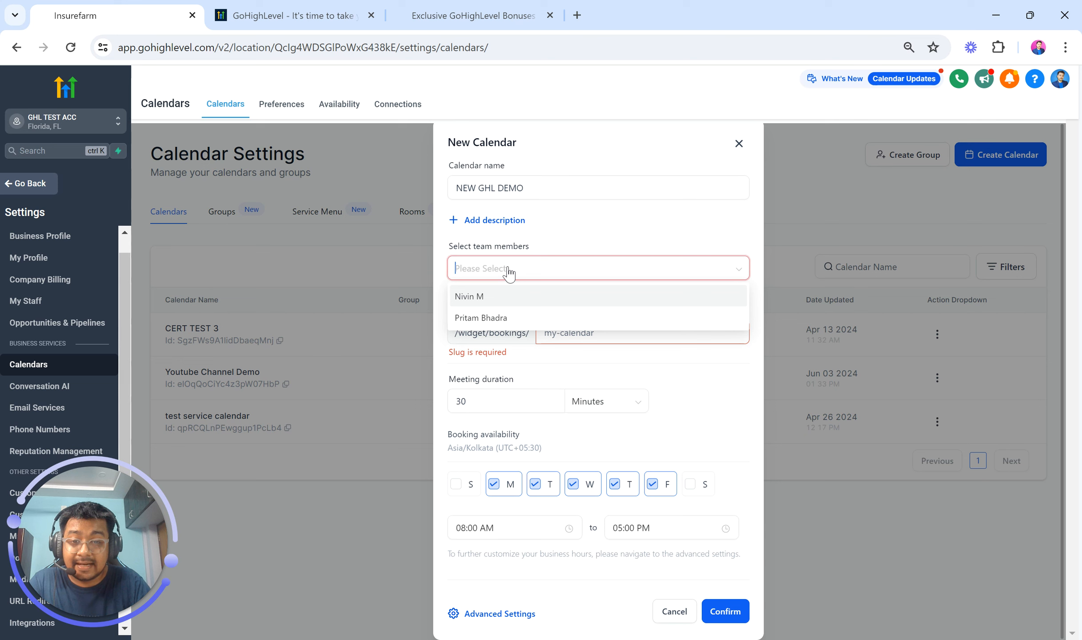
left_click(503, 302)
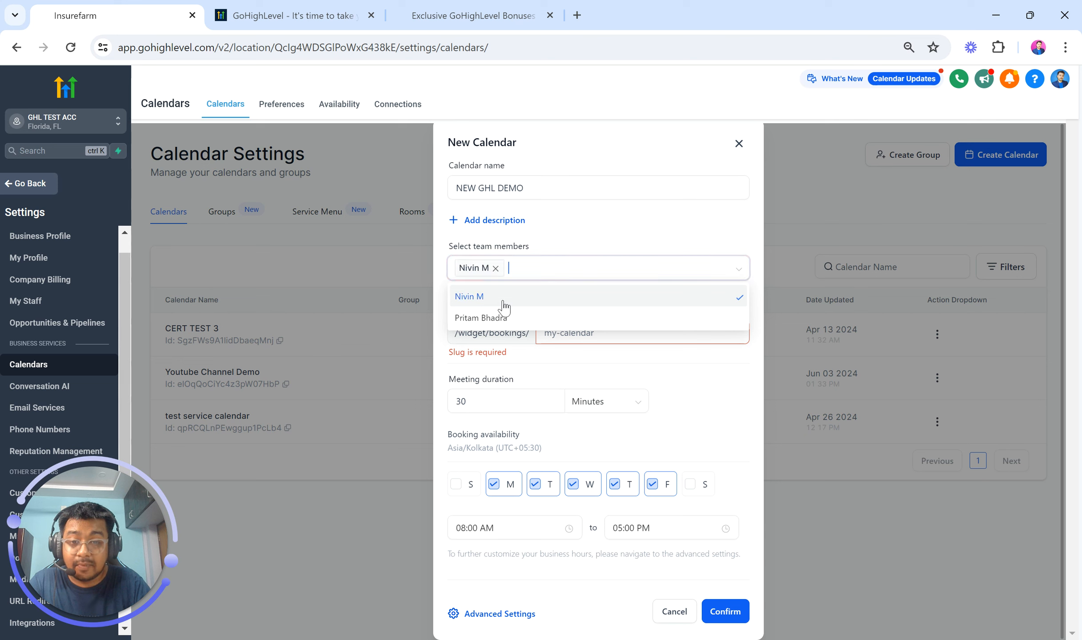
left_click(536, 321)
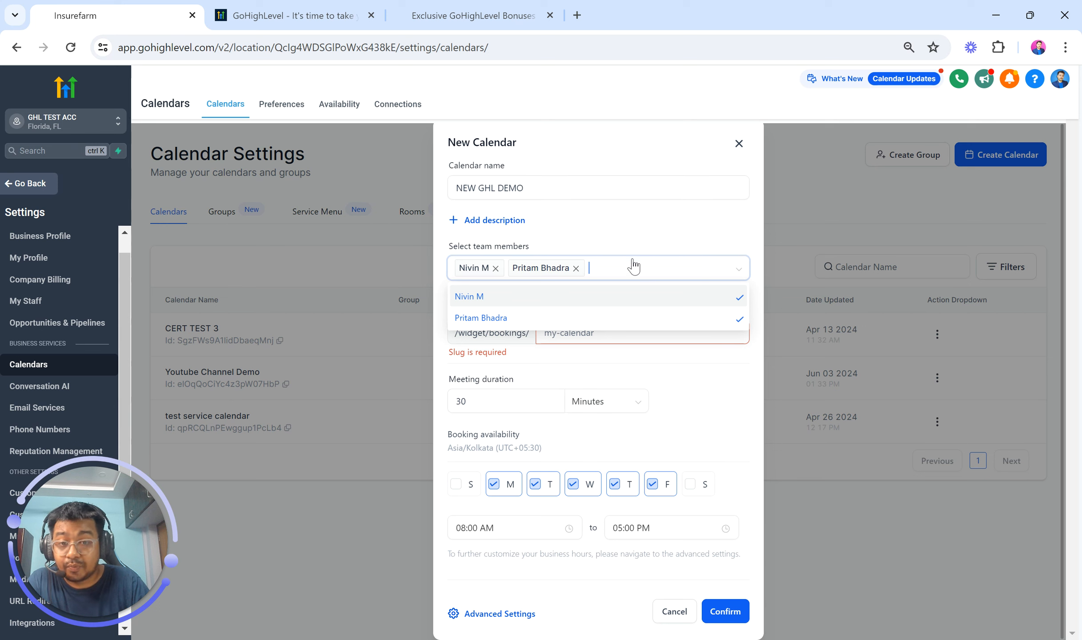
left_click(614, 239)
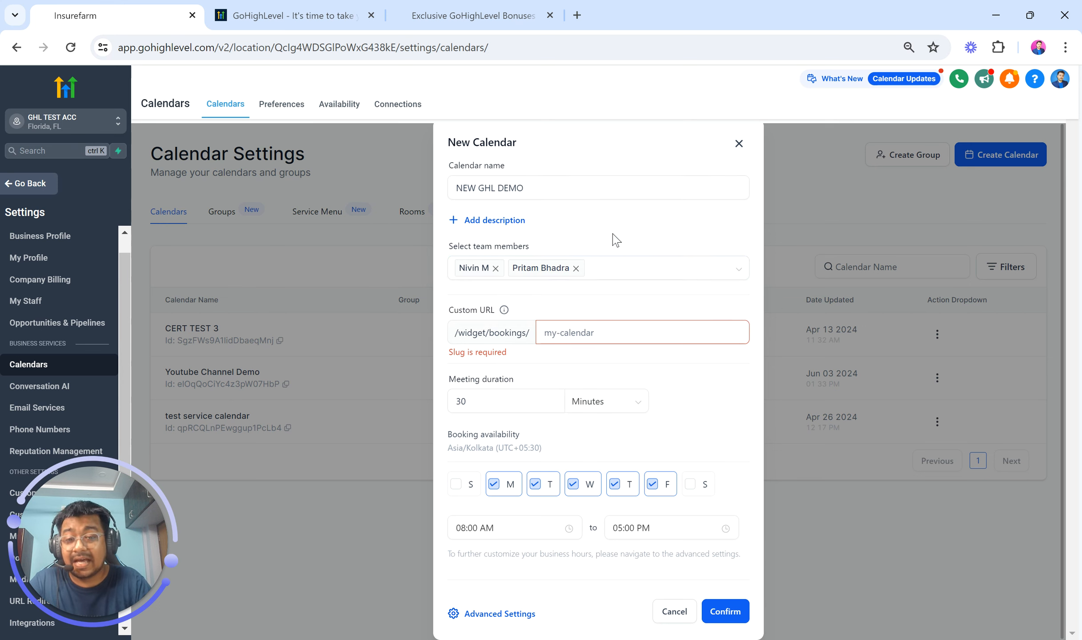
- Set the calendar's custom booking URL slug to new-demo-cal123
left_click(575, 334)
type("n")
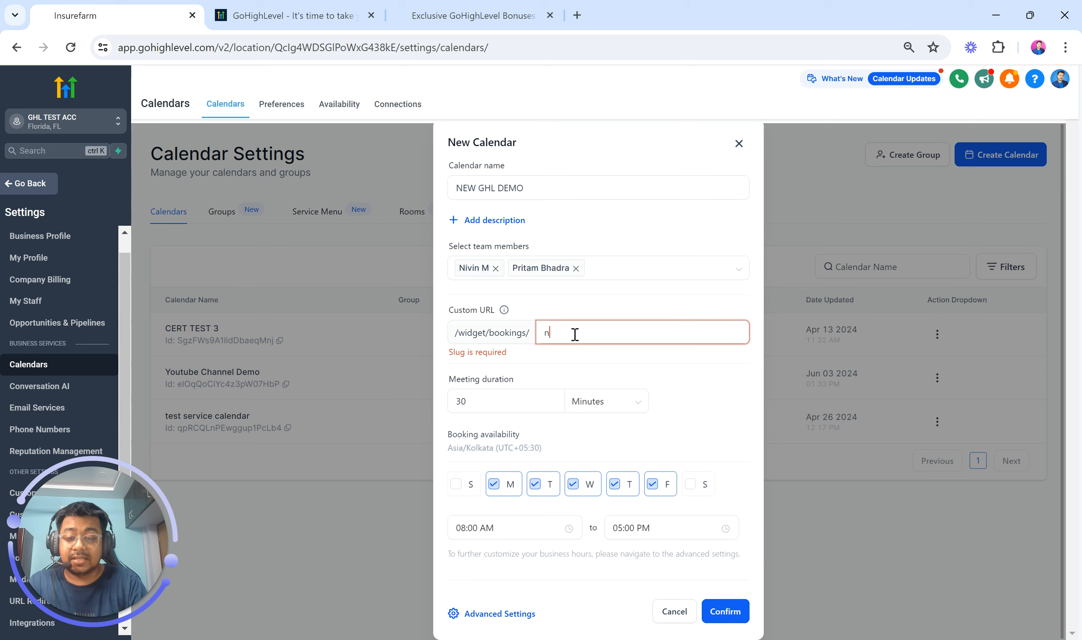
type("ew-demo")
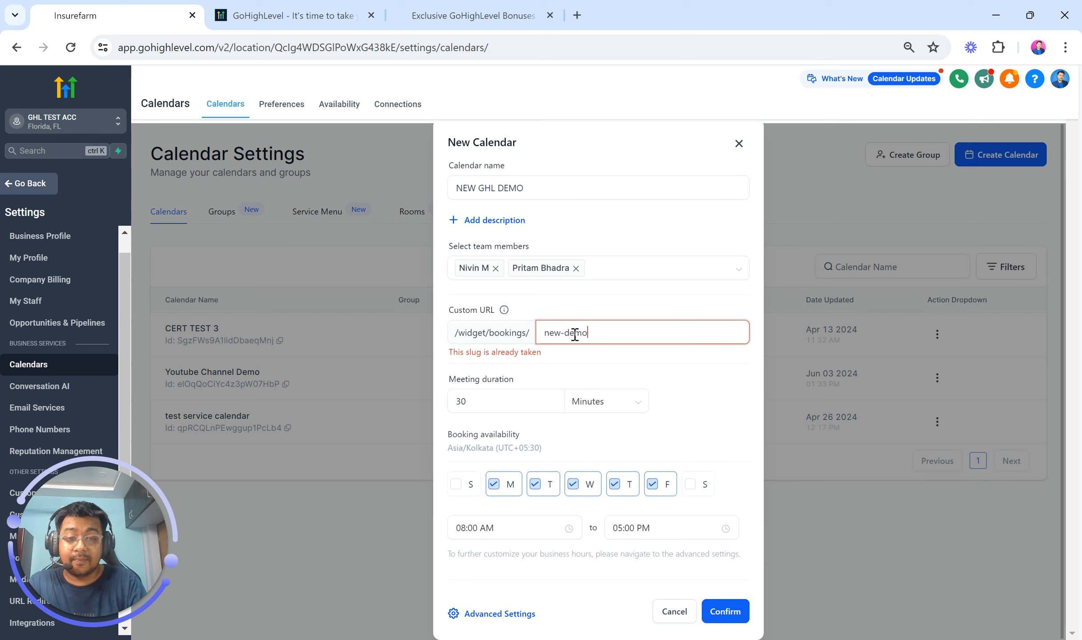
type("-cal123")
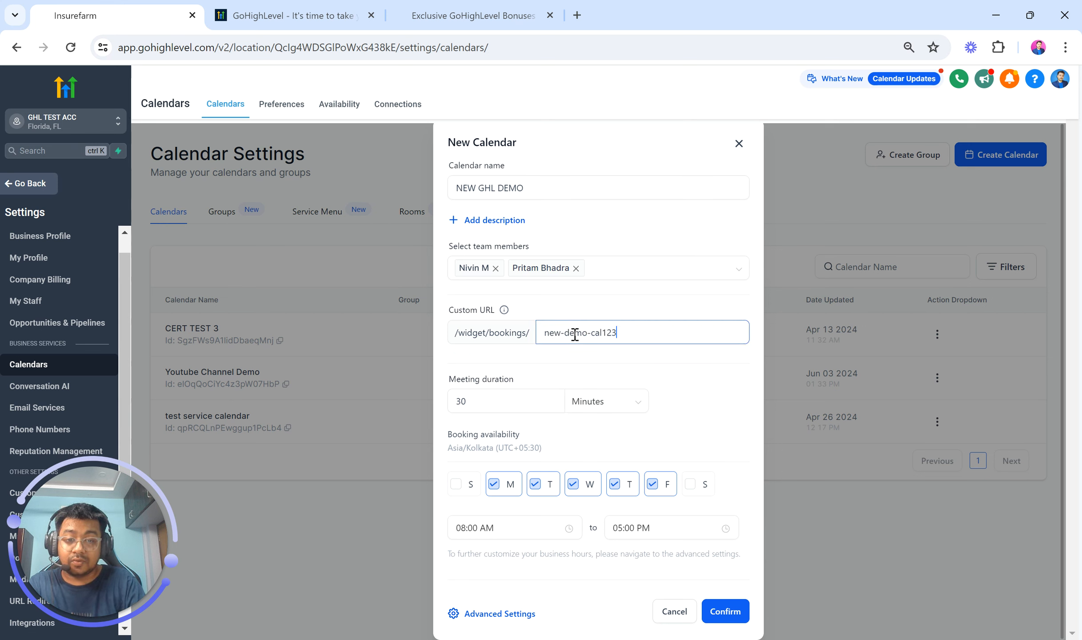
left_click(675, 399)
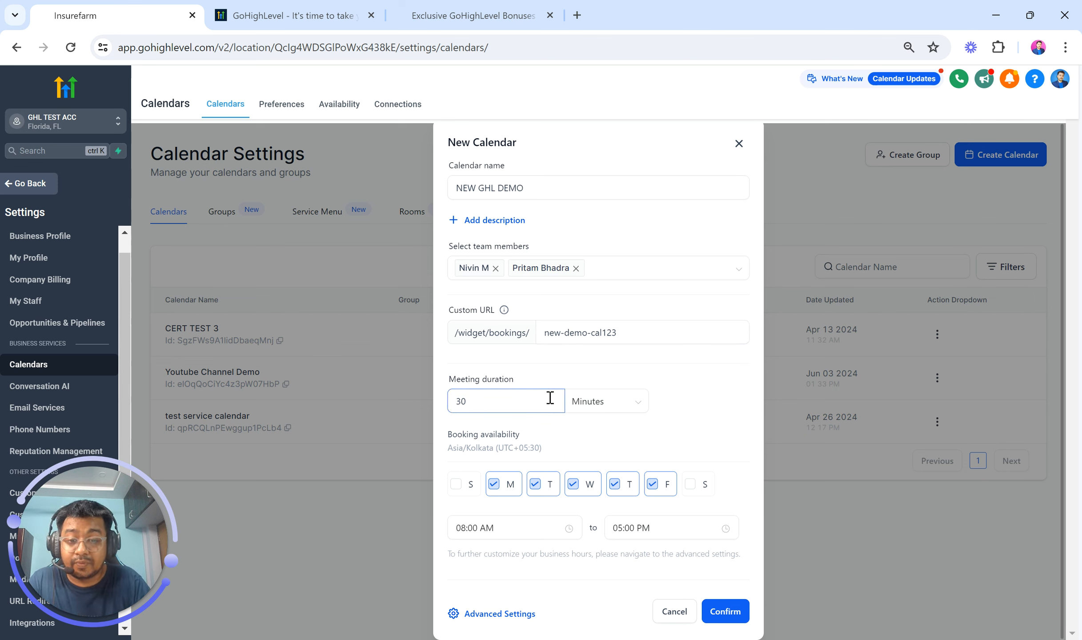
- Set the meeting duration to 1 hour, using Hours as the unit
left_click(602, 404)
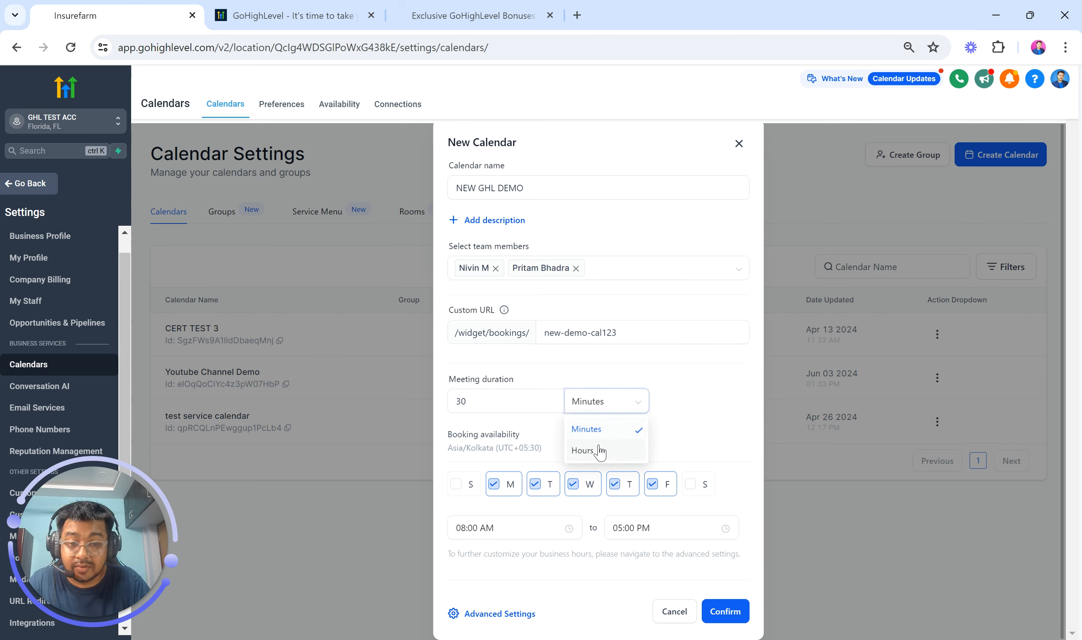
left_click(586, 449)
left_click_drag(478, 396, 402, 402)
type("1")
key("XF86AudioMute")
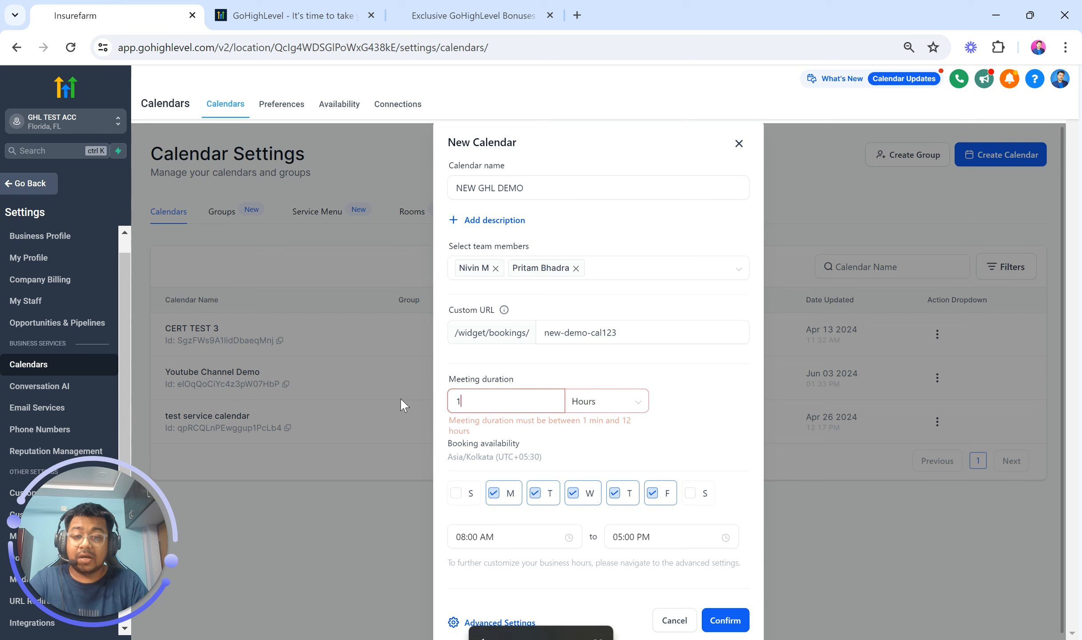
left_click(706, 395)
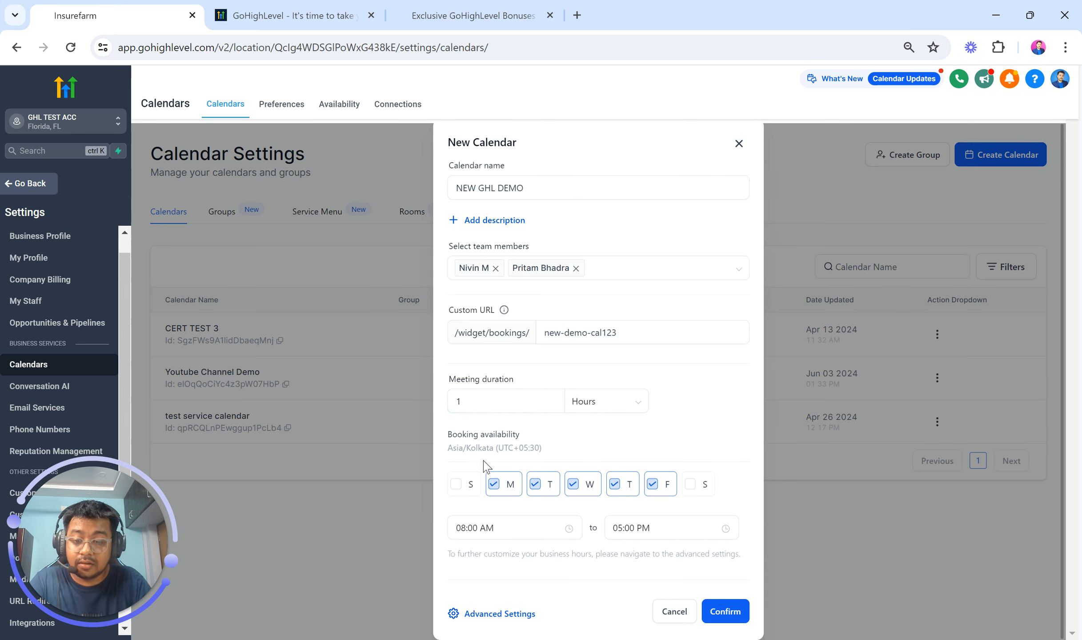
key("XF86AudioMute")
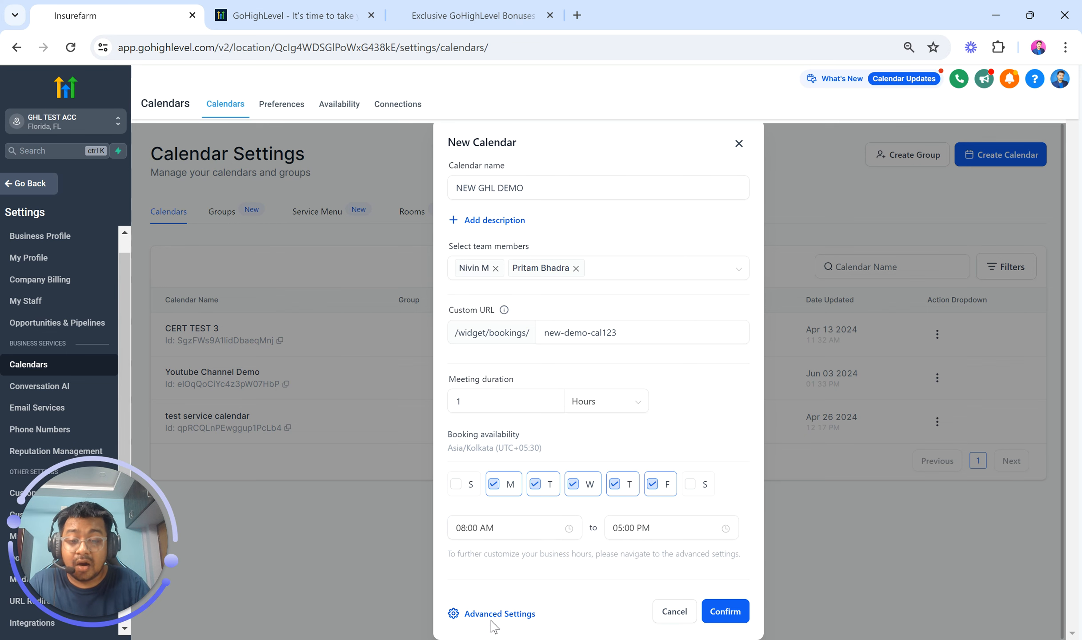
- Open the new calendar's advanced settings and review the logo upload area in the meeting details
left_click(479, 614)
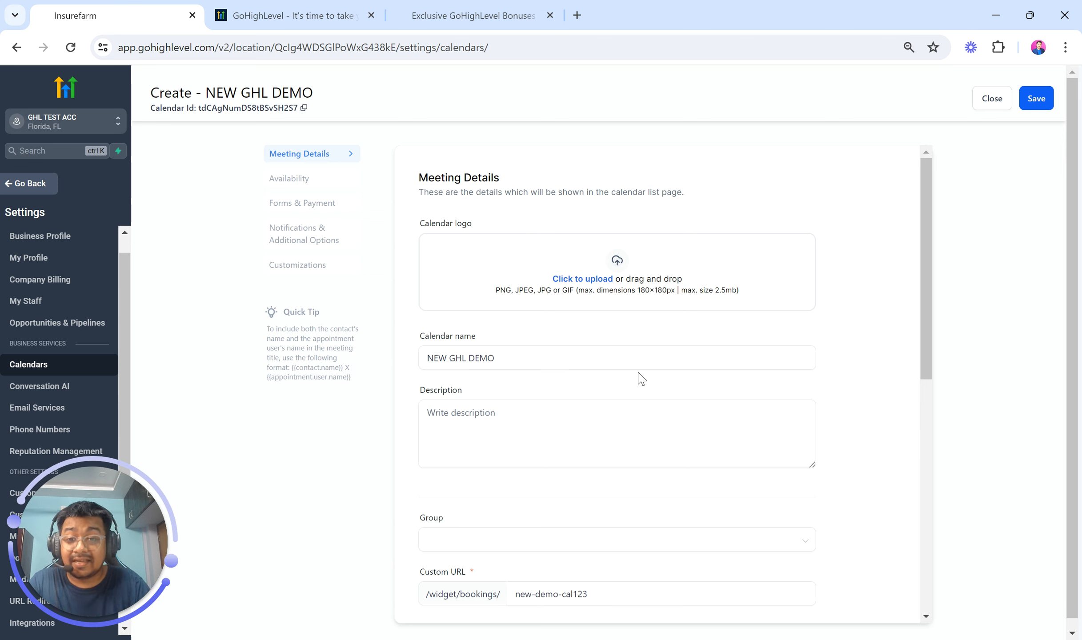
left_click(637, 361)
left_click(617, 284)
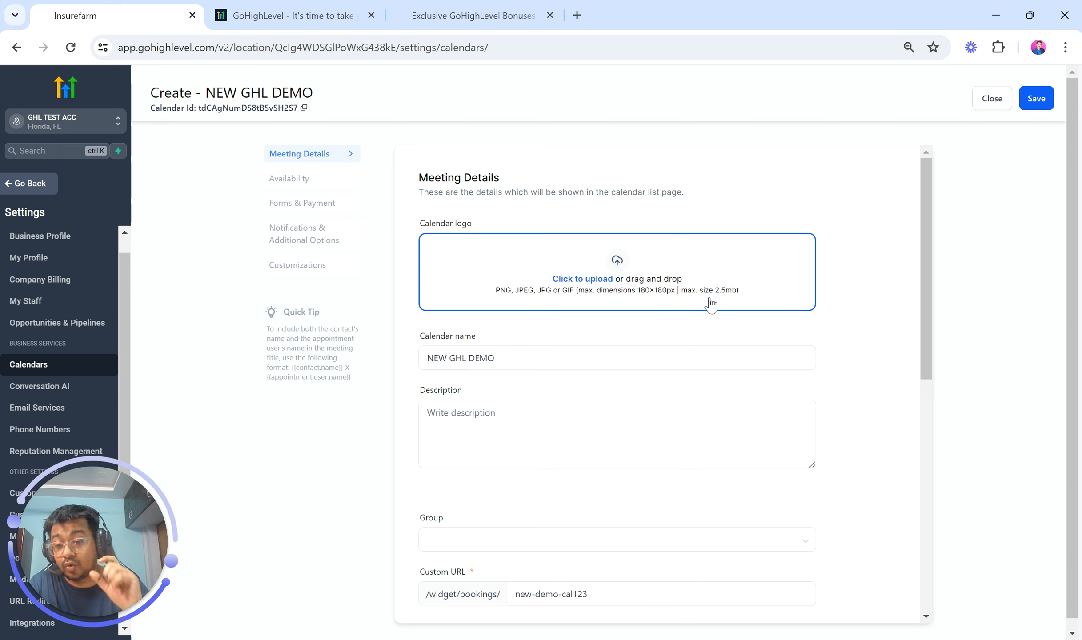
- Enter the calendar description "Hey, this is all about my Youtube video tutorial!"
scroll(710, 305, "down", 2)
left_click(518, 332)
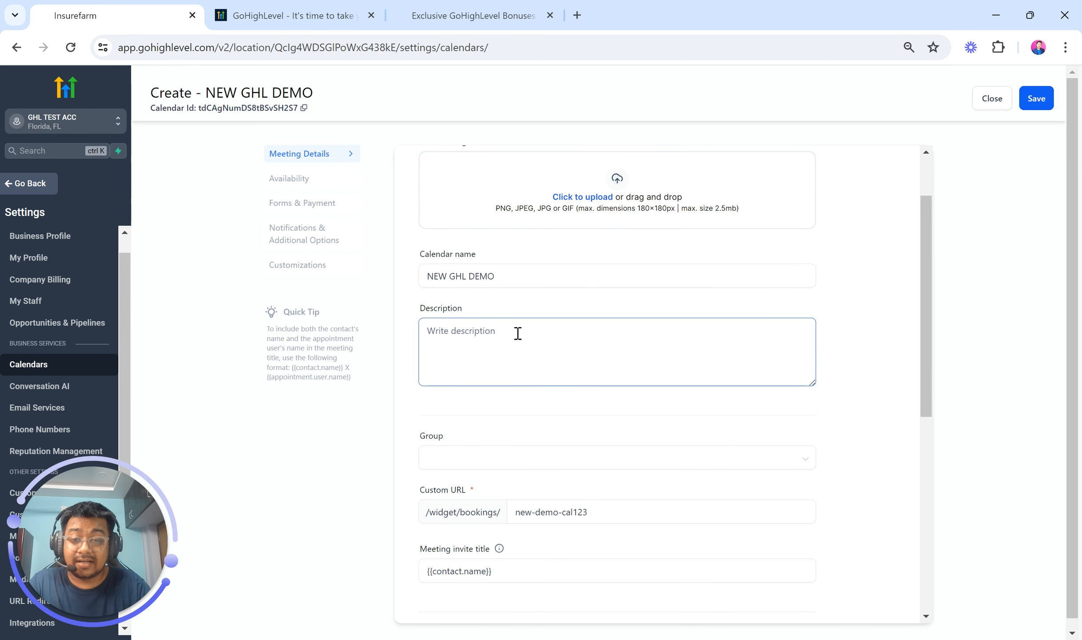
type("Hey, thsi")
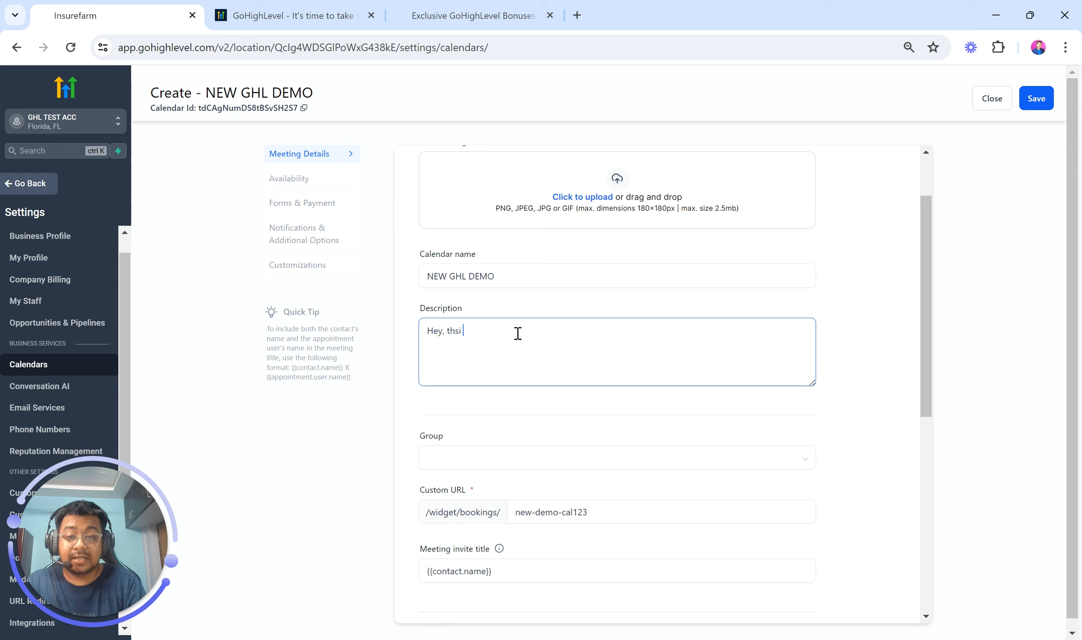
key("BackSpace")
type("is is all")
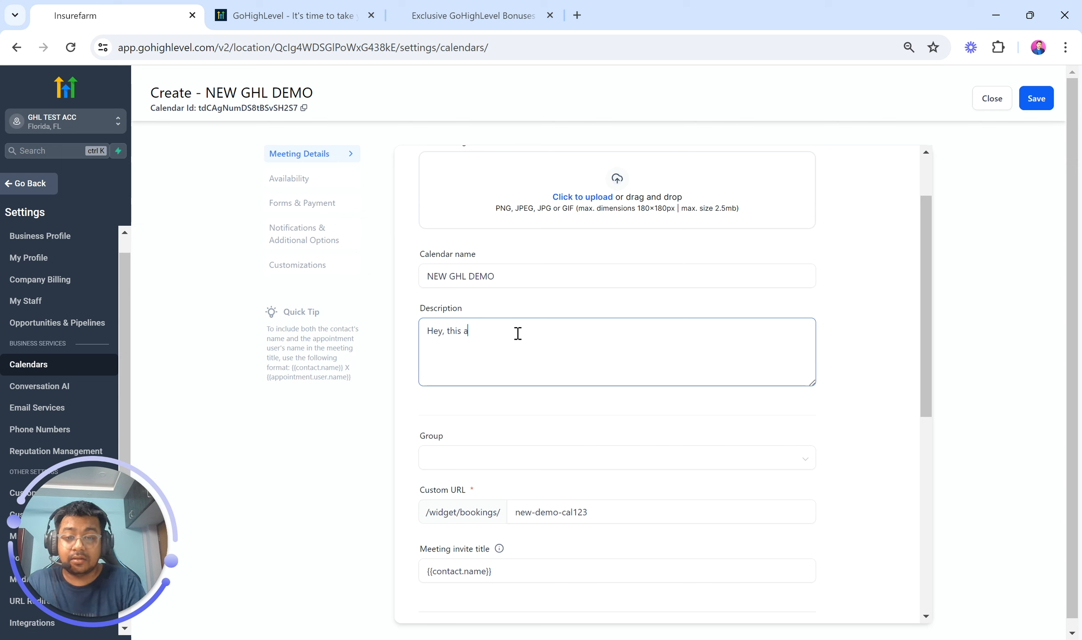
type(" abo")
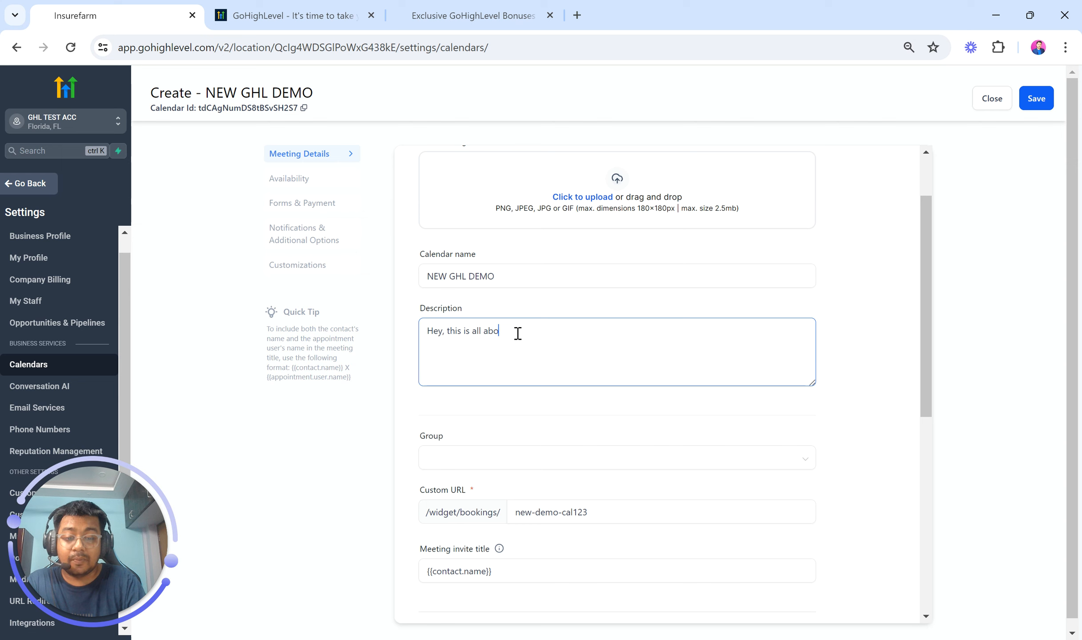
type("ut my You")
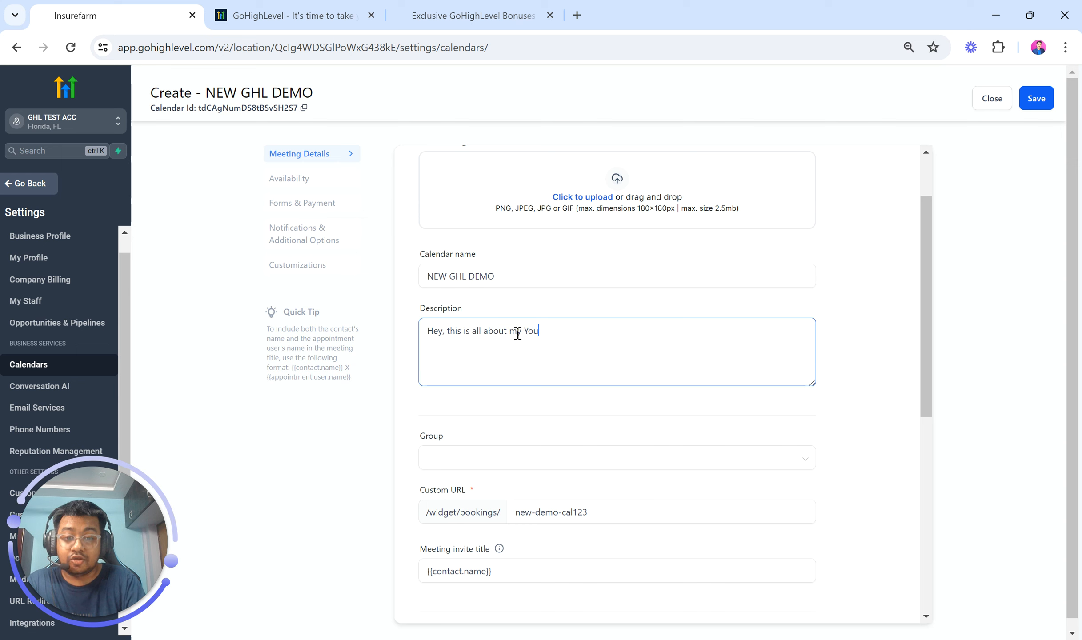
type("tube v")
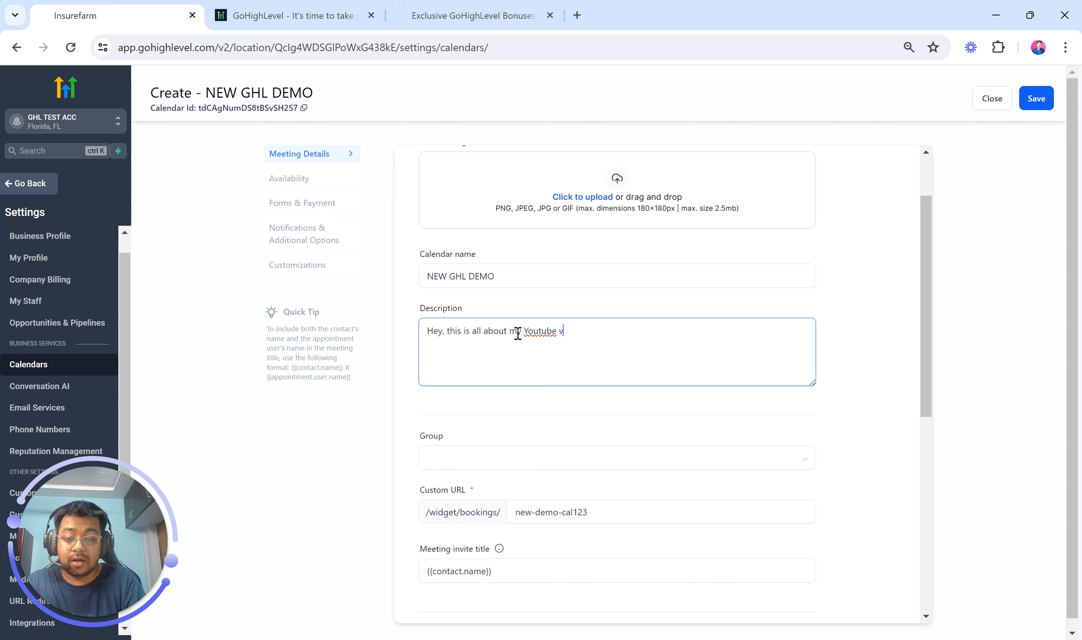
type("ideo tutorial!")
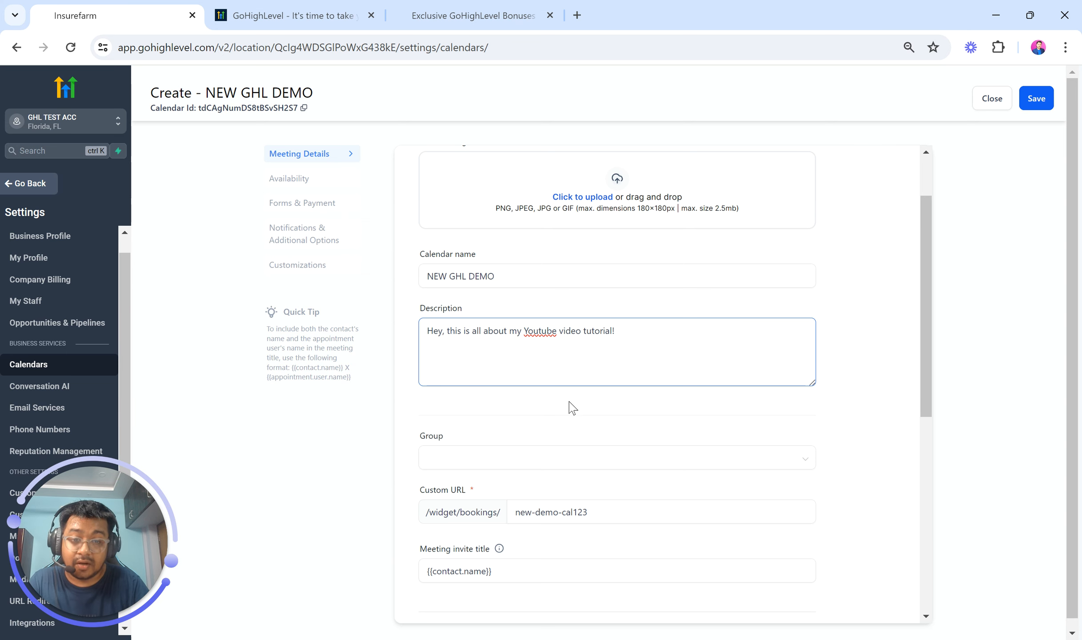
- Check the calendar group choices in the meeting details and read the help text for the meeting invite title
scroll(572, 402, "down", 4)
left_click(543, 319)
scroll(543, 319, "up", 1)
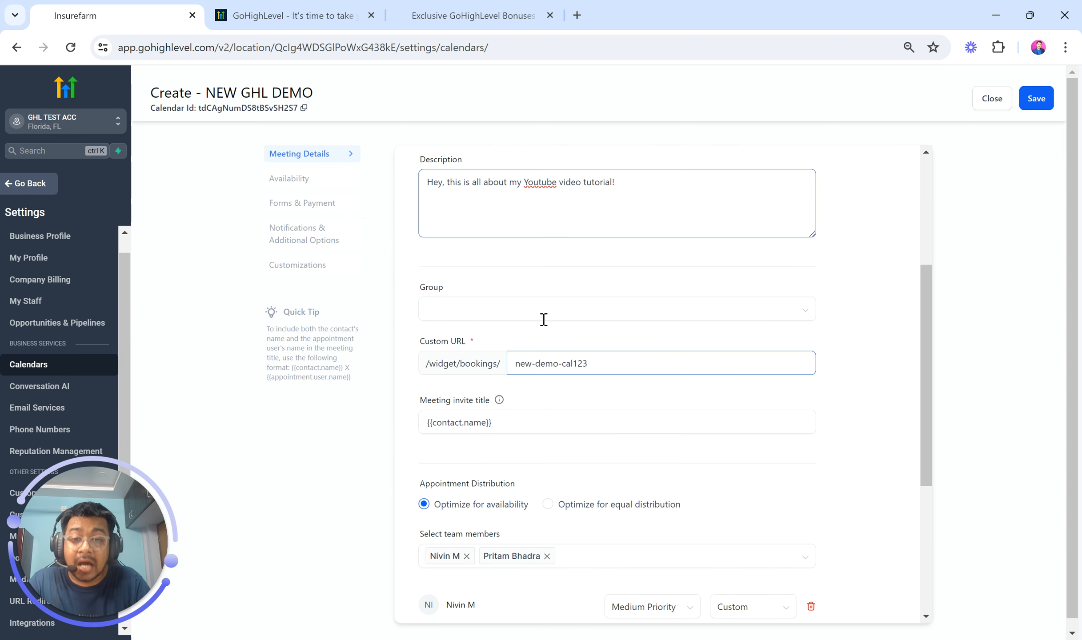
left_click(520, 310)
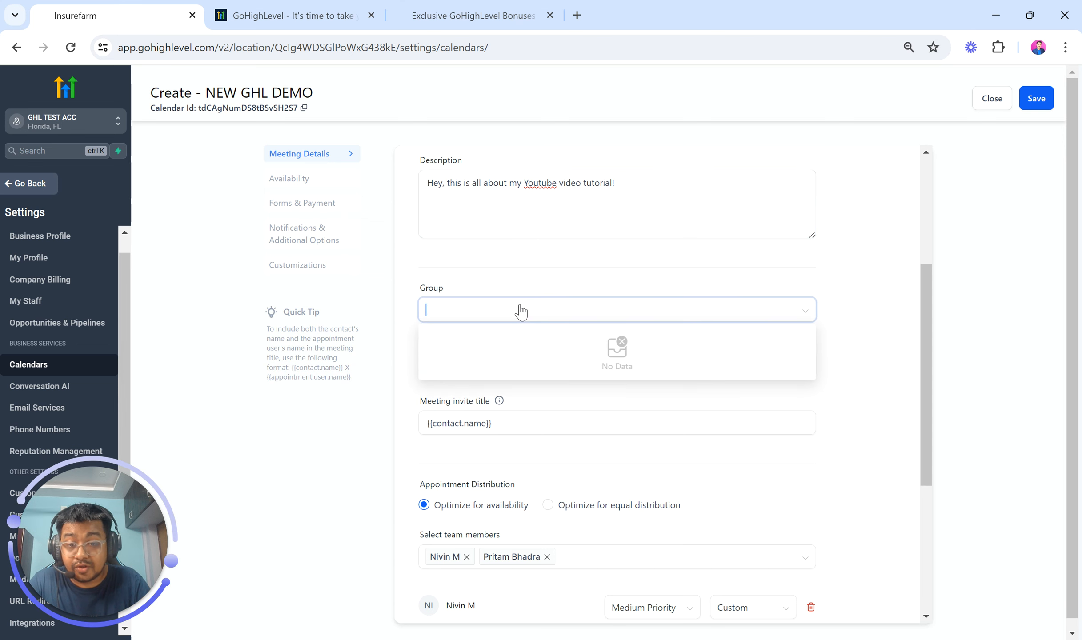
left_click(541, 258)
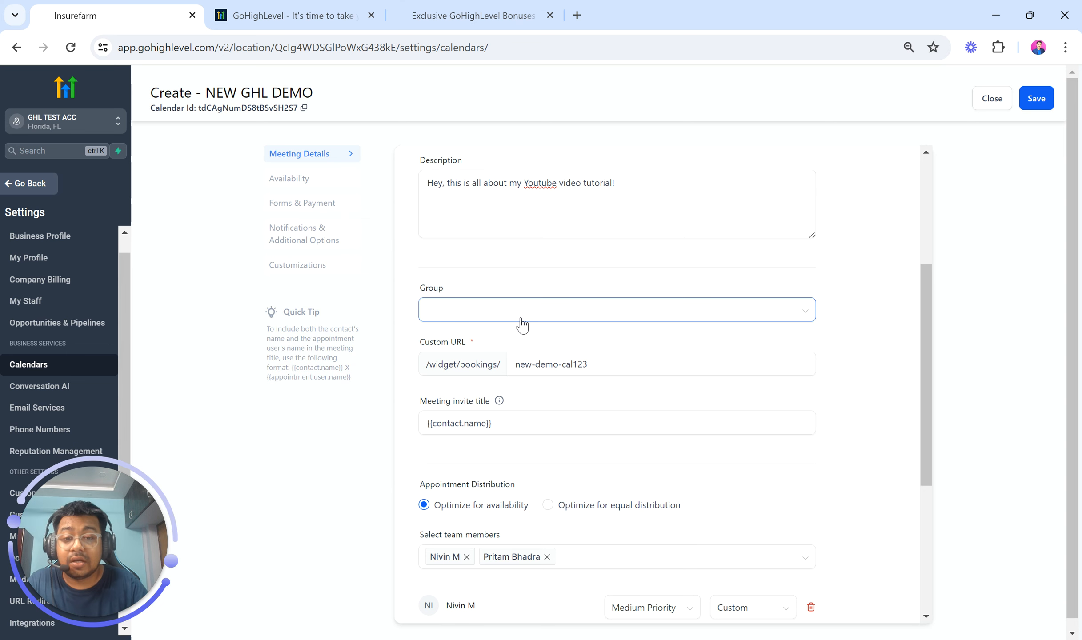
scroll(523, 325, "down", 3)
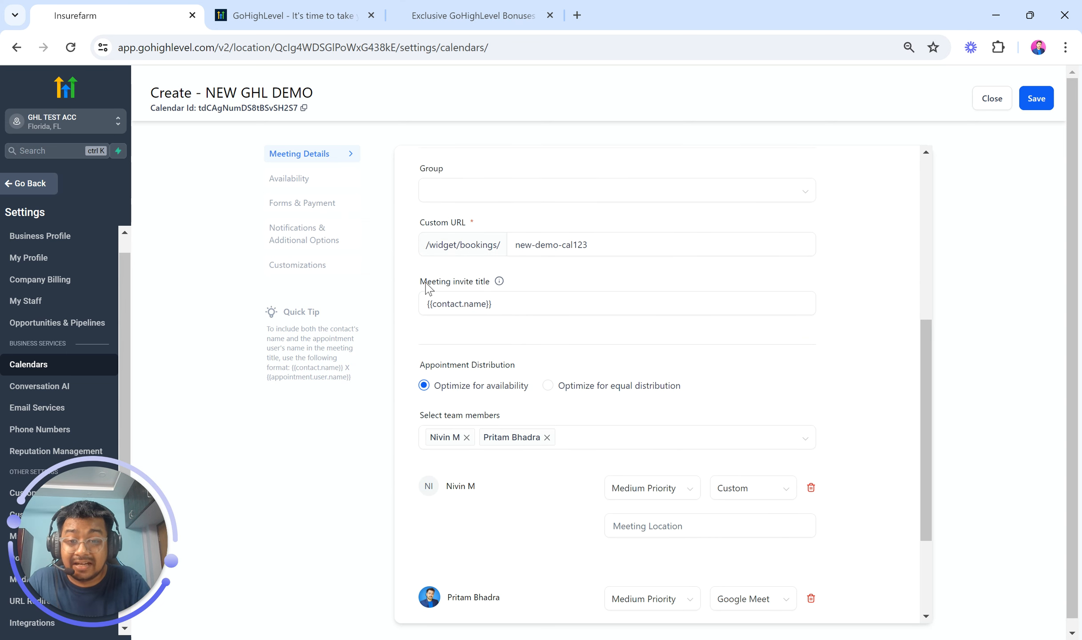
left_click_drag(427, 287, 508, 289)
mouse_move(502, 285)
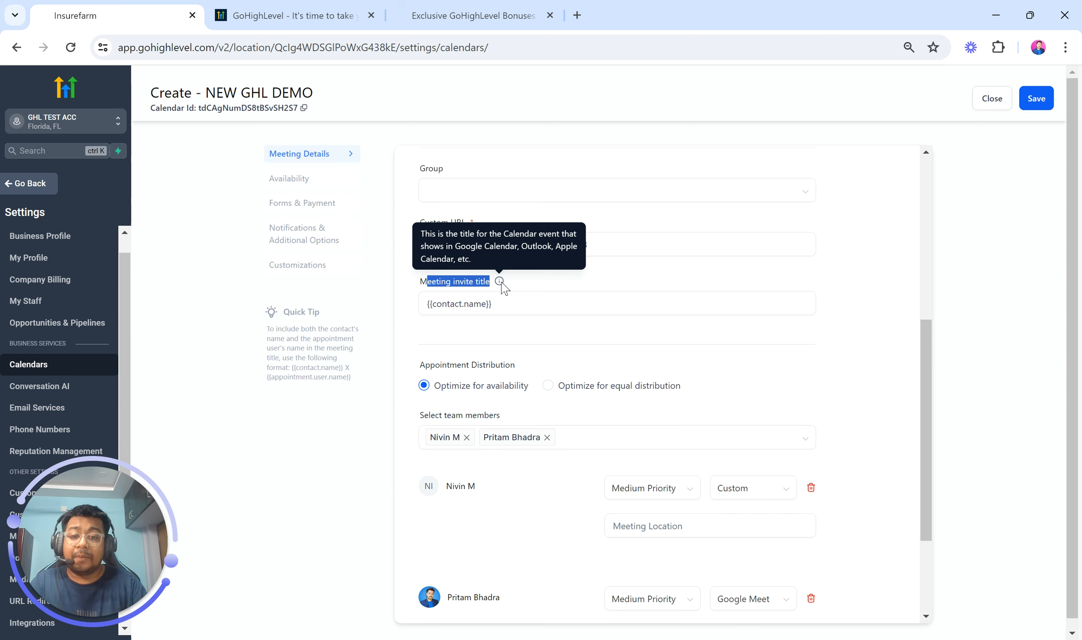
- Start the meeting invite title with "Hey {{contact.name}}, congratulations", correcting the misspelled last word
left_click(495, 300)
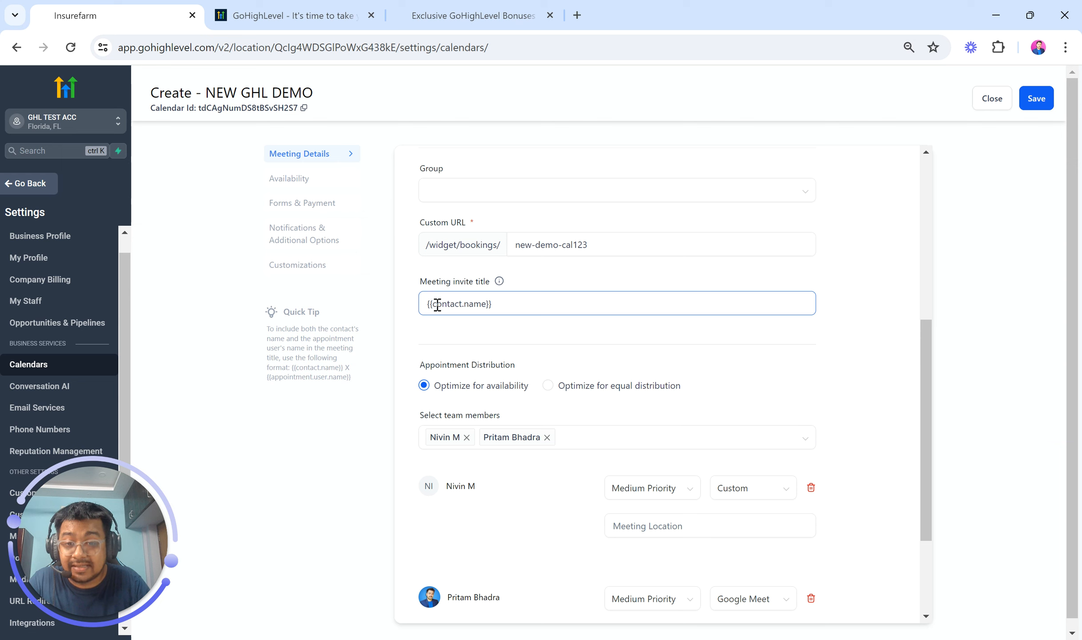
type("Hey")
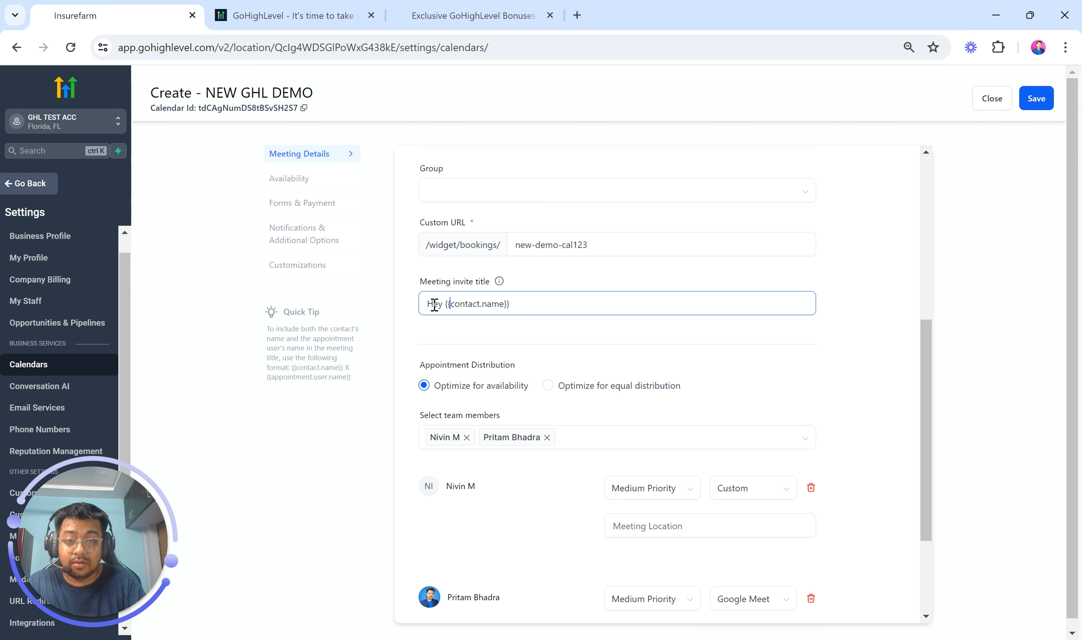
key("Right")
key("Right")
key("Right")
key("Right")
key("Right")
key("Right")
key("Right")
key("Right")
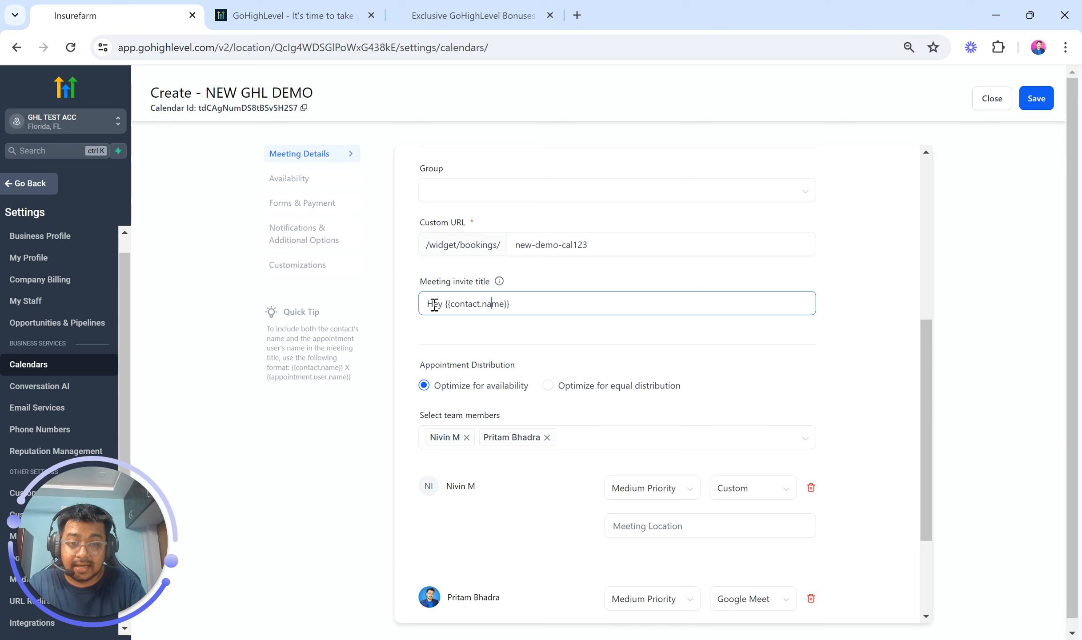
key("Right")
key("Right")
key("Right")
key("Right")
type(", ")
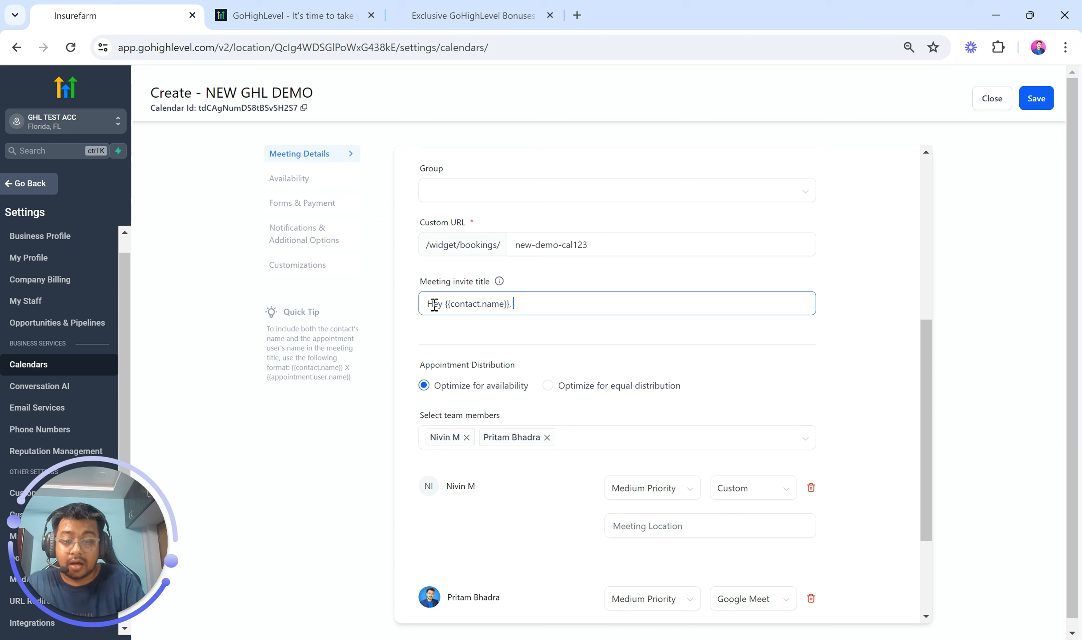
type("congratulkat")
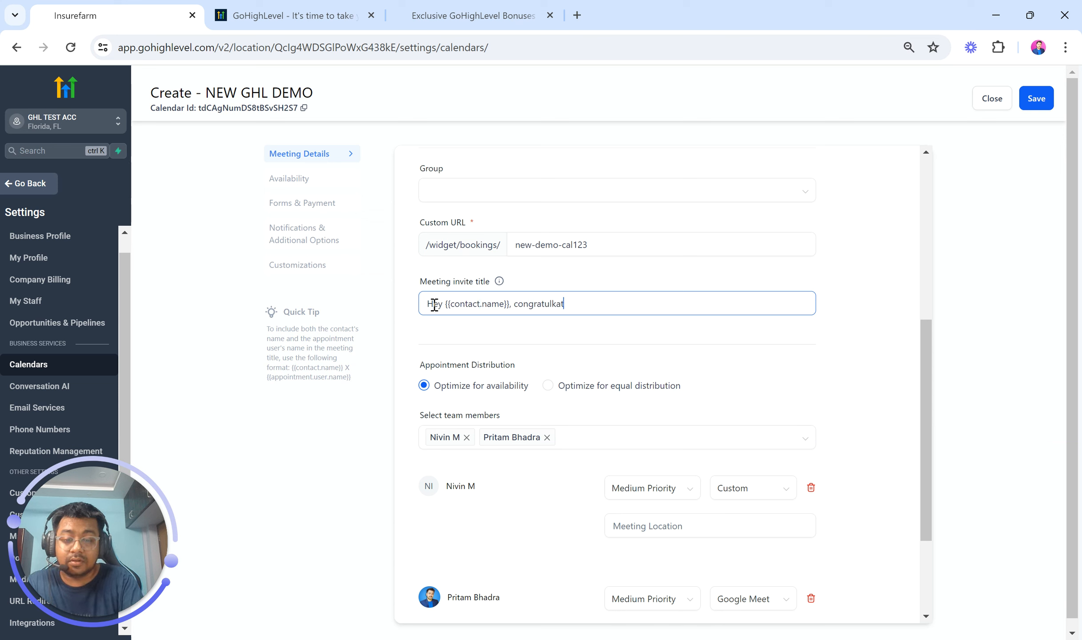
type("ions")
right_click(540, 310)
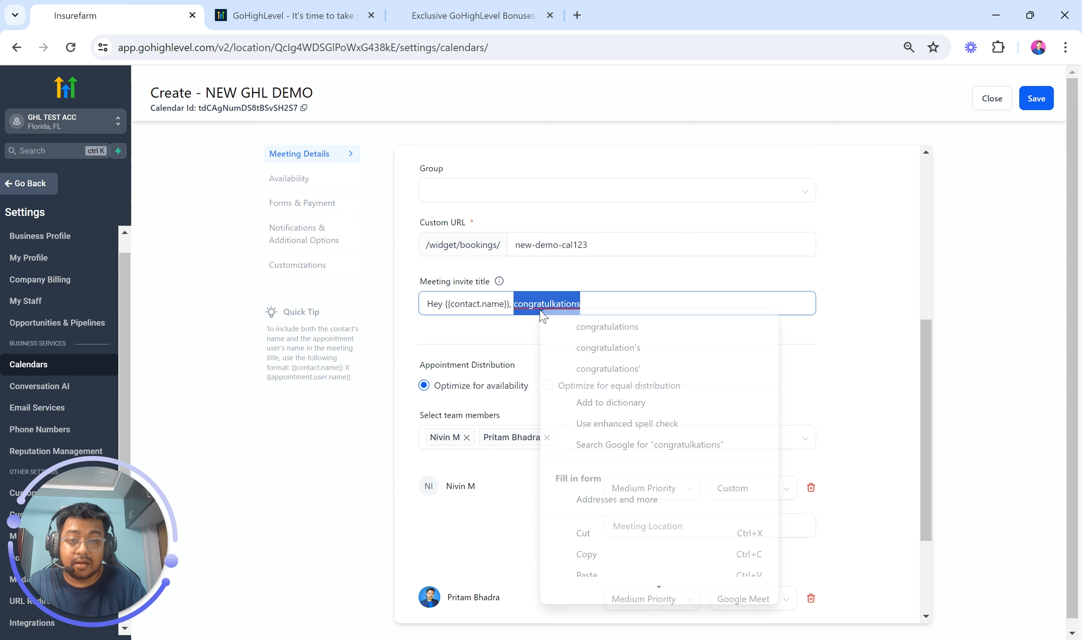
left_click(551, 327)
- Continue the meeting invite title with "your meeting with {{user.name}}", enclosing the user placeholder in double curly braces
type("your")
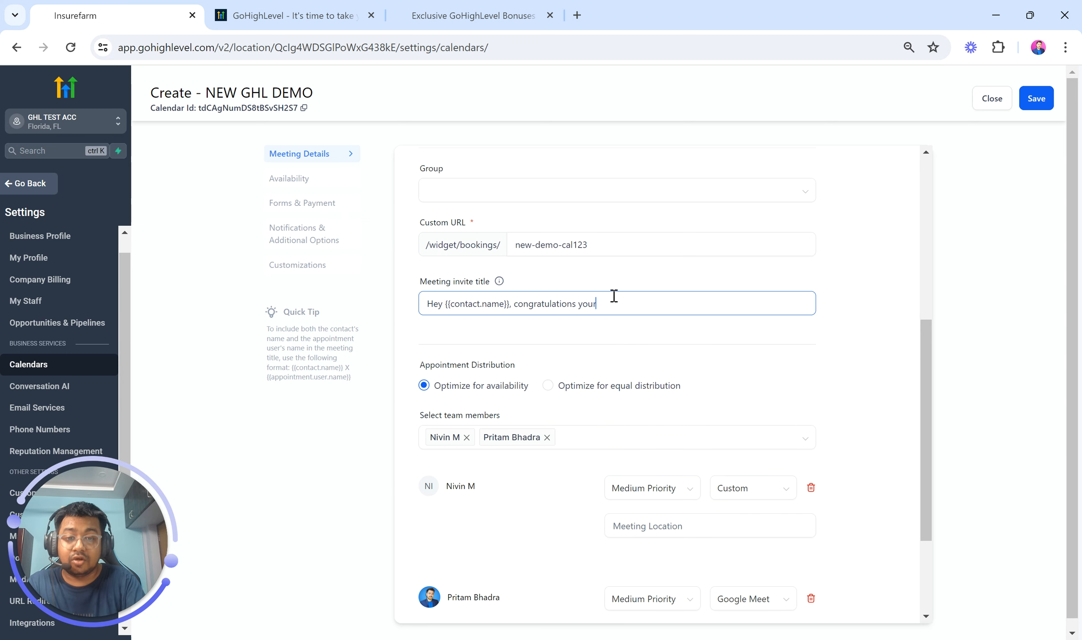
type(" meet")
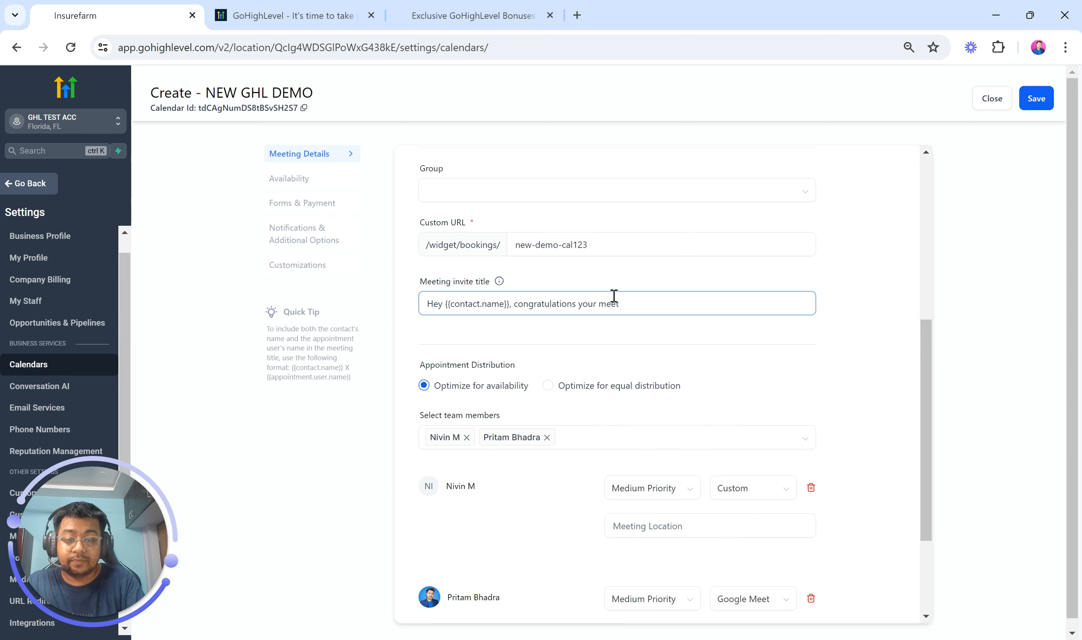
type("ing wuth")
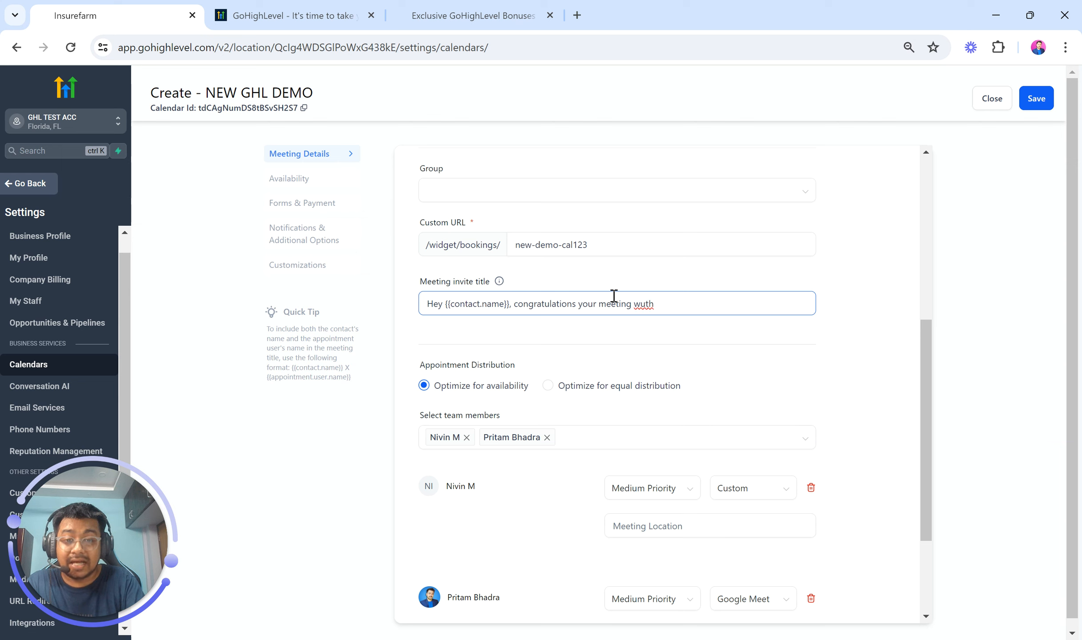
key("BackSpace")
key("BackSpace")
key("BackSpace")
type("ith ")
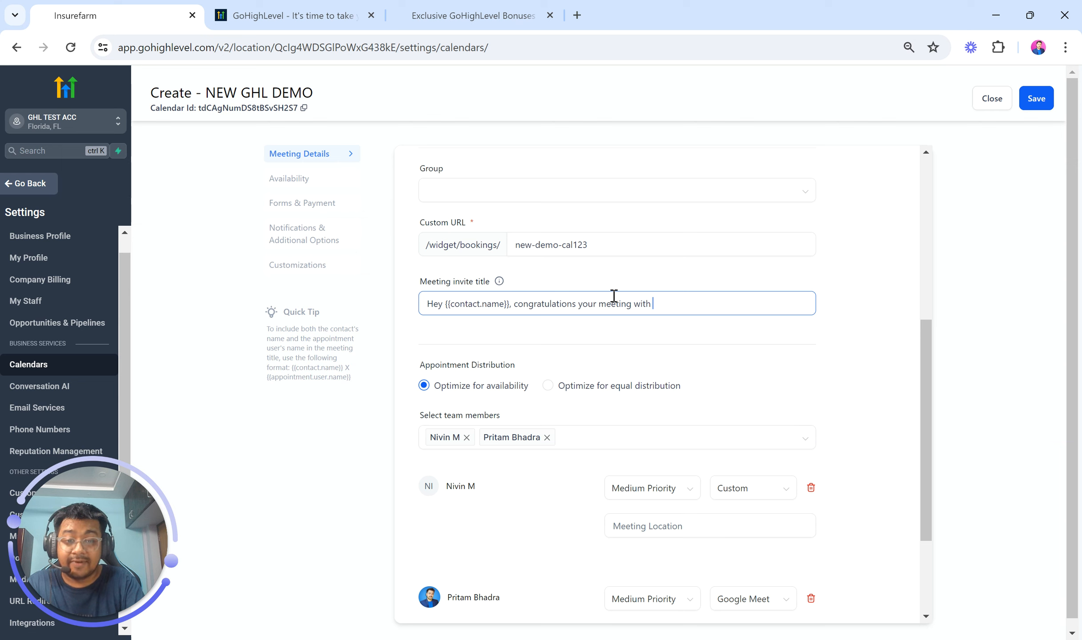
type("user")
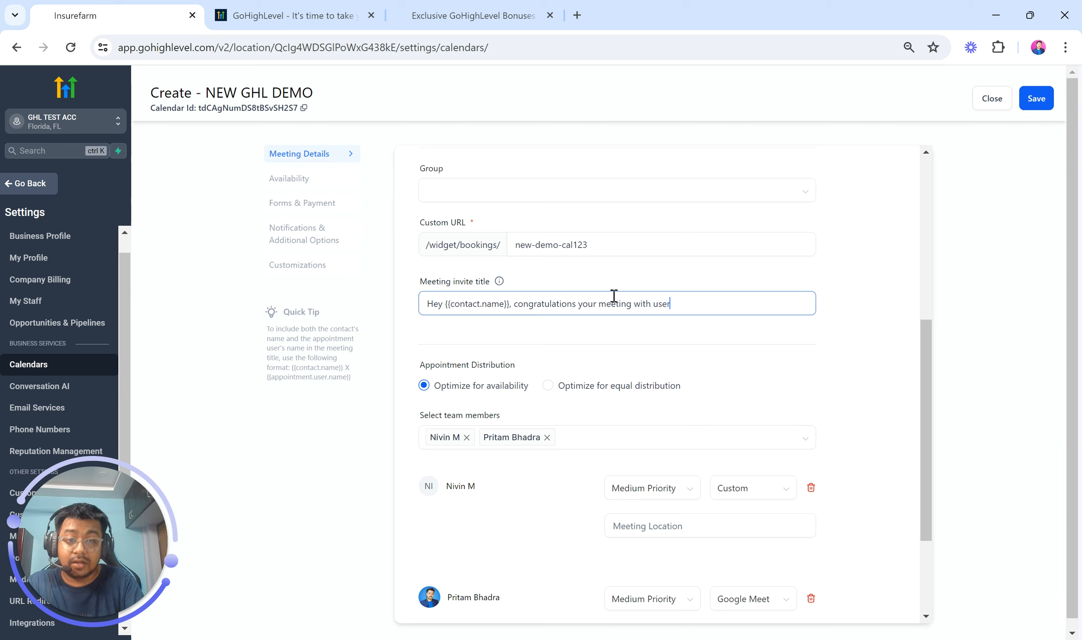
type(".name")
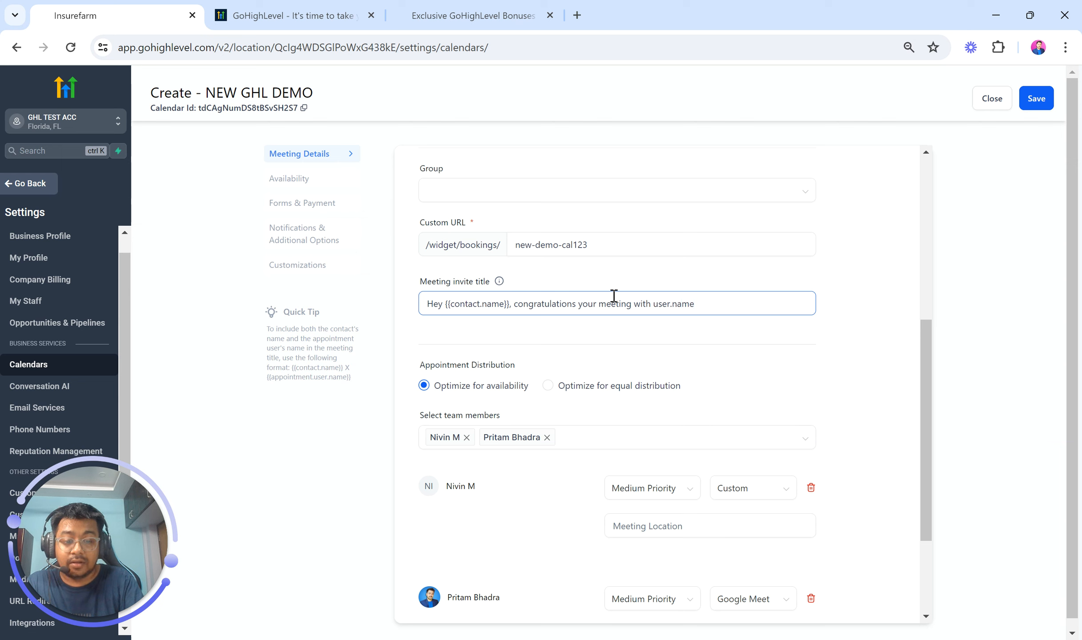
type("}}")
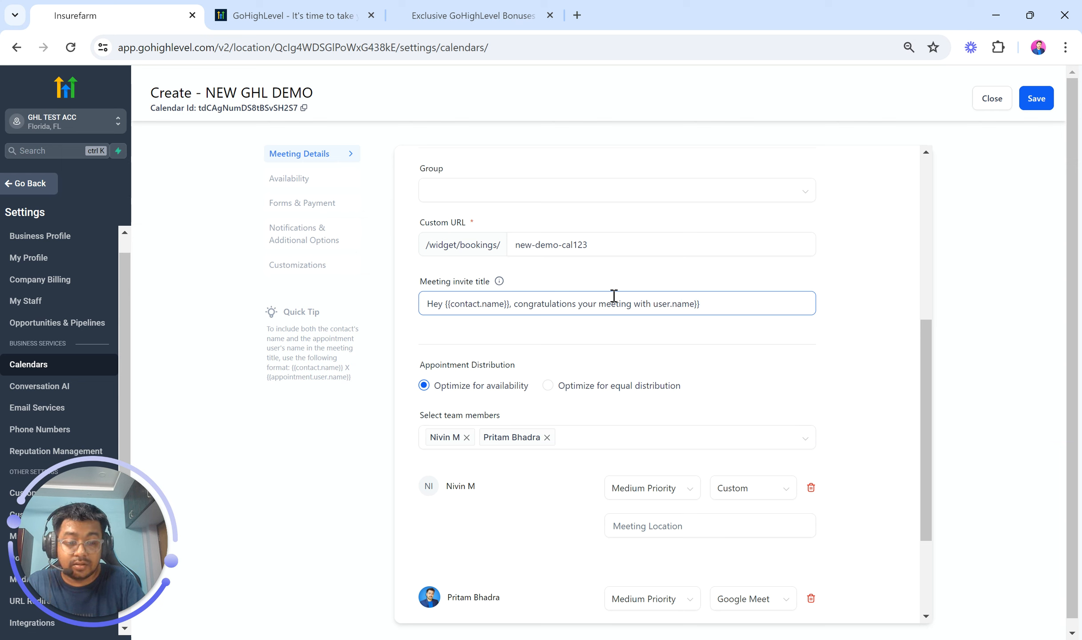
key("Left")
key("Left")
key("Left")
key("Left")
key("Left")
key("Left")
key("Left")
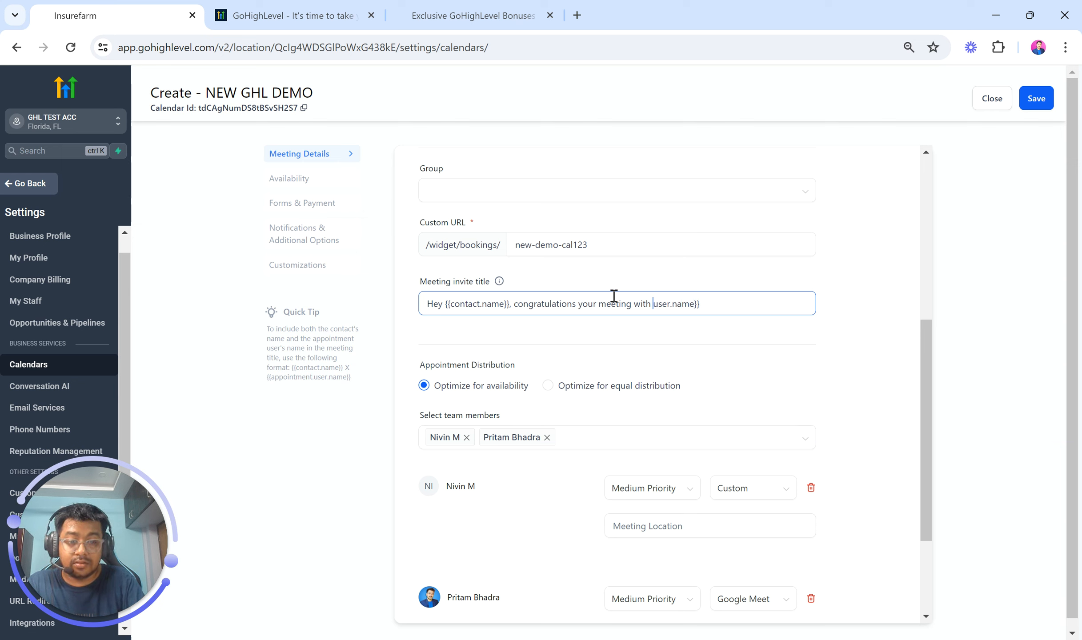
type("{{")
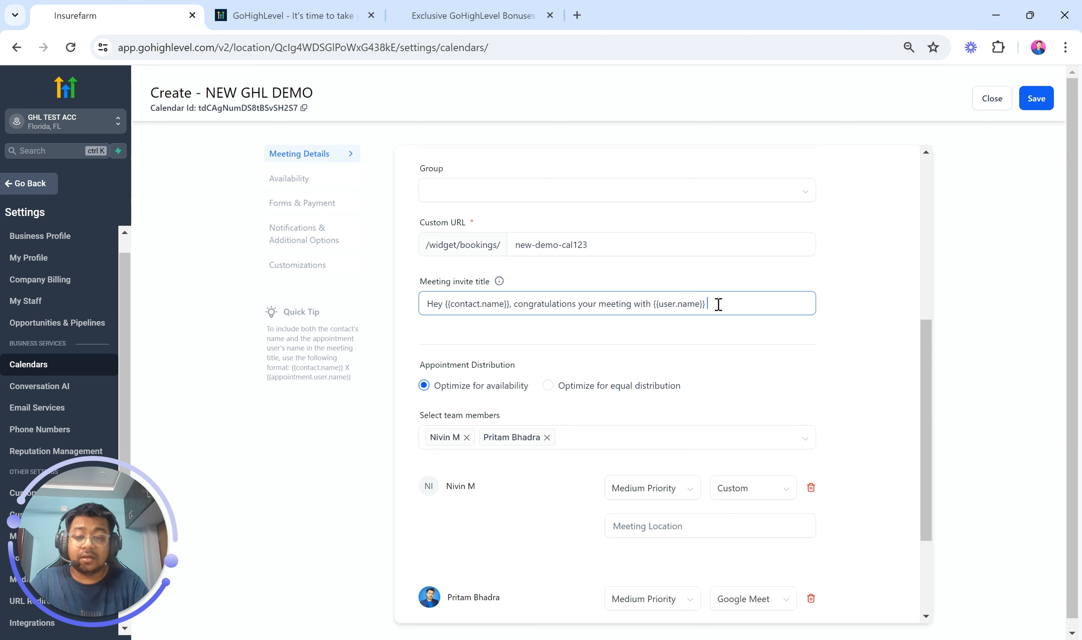
- Finish the meeting invite title with "is scheduled!", correcting the spelling of the word "scheduled"
type("is scheud")
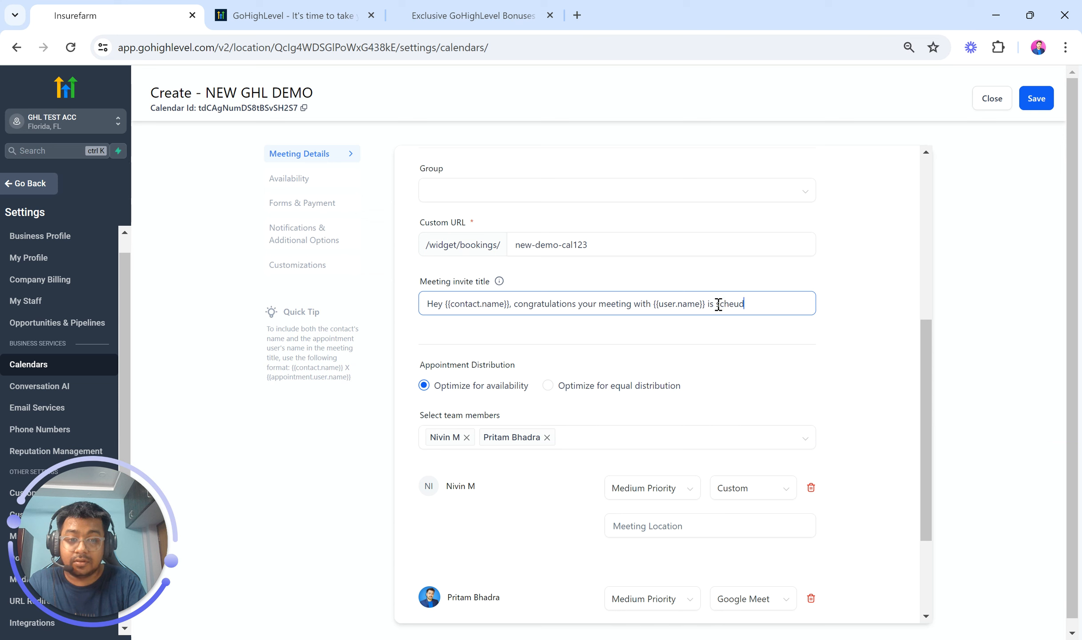
type("led!")
right_click(718, 305)
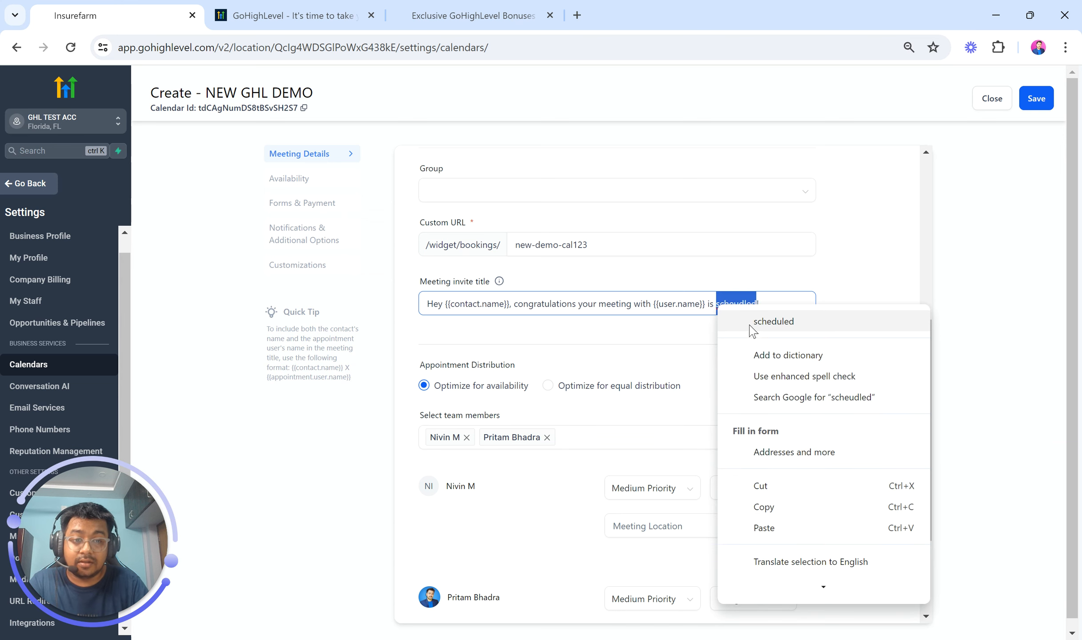
left_click(750, 327)
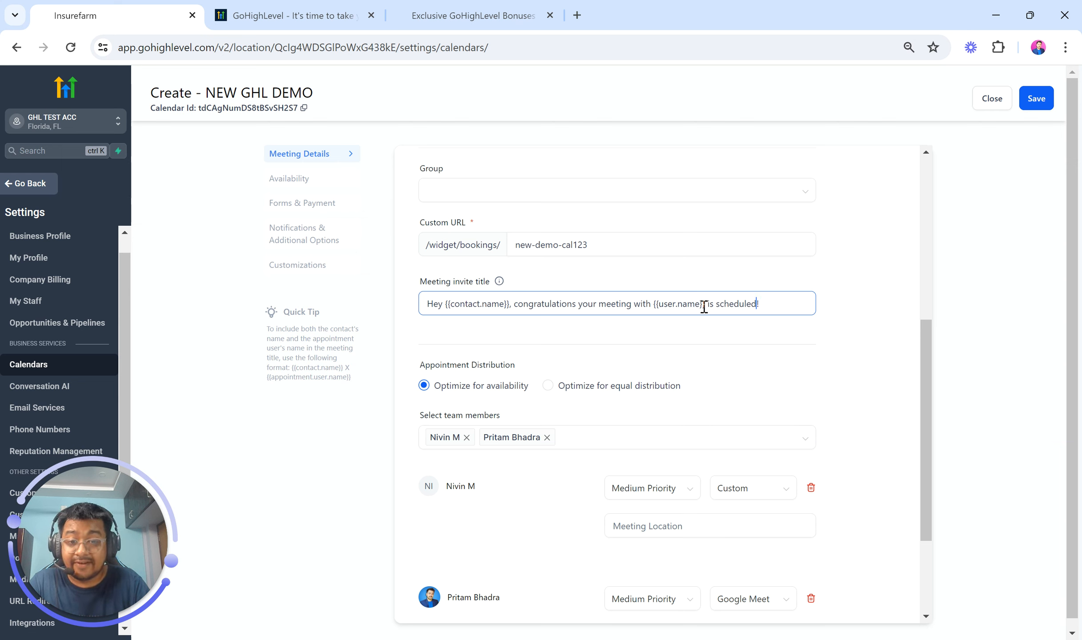
- Review the team member settings and the user and contact name placeholders in the meeting invite title
scroll(552, 493, "down", 3)
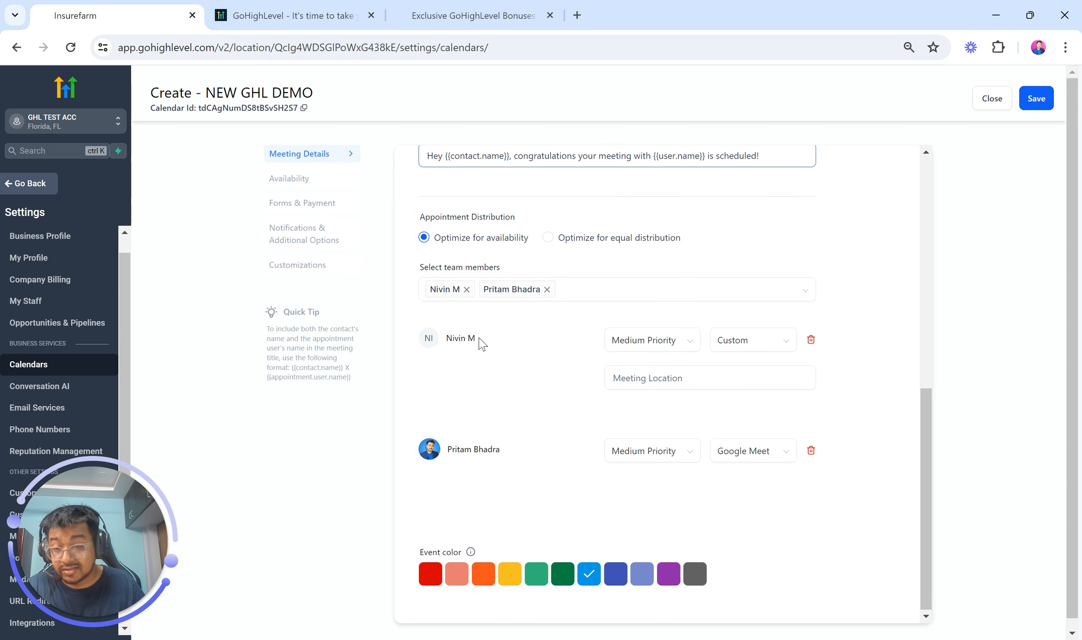
scroll(482, 345, "up", 1)
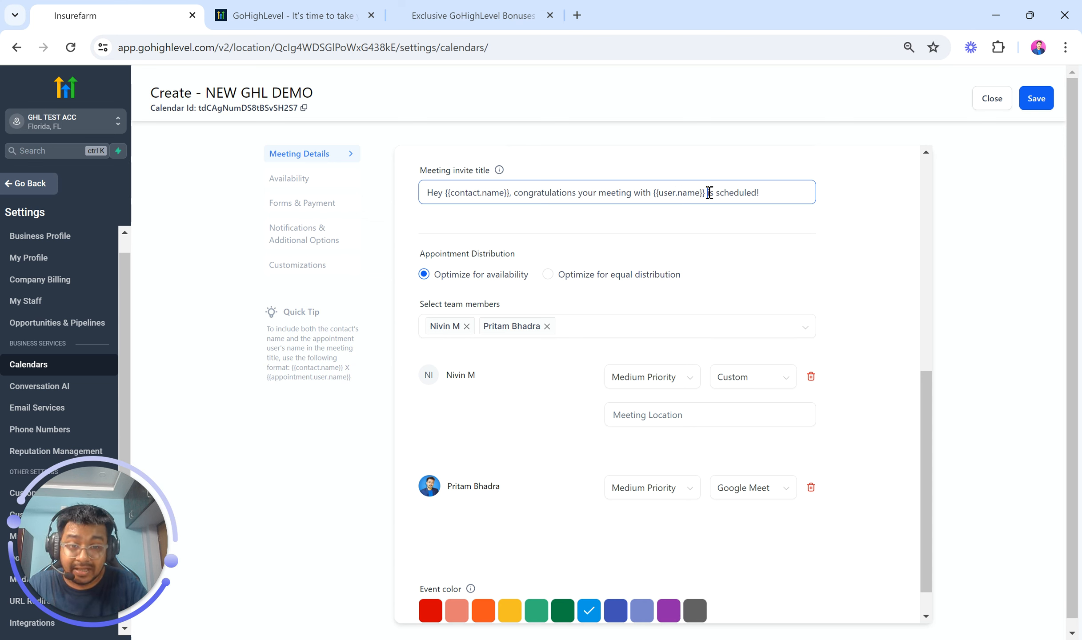
left_click_drag(707, 192, 653, 194)
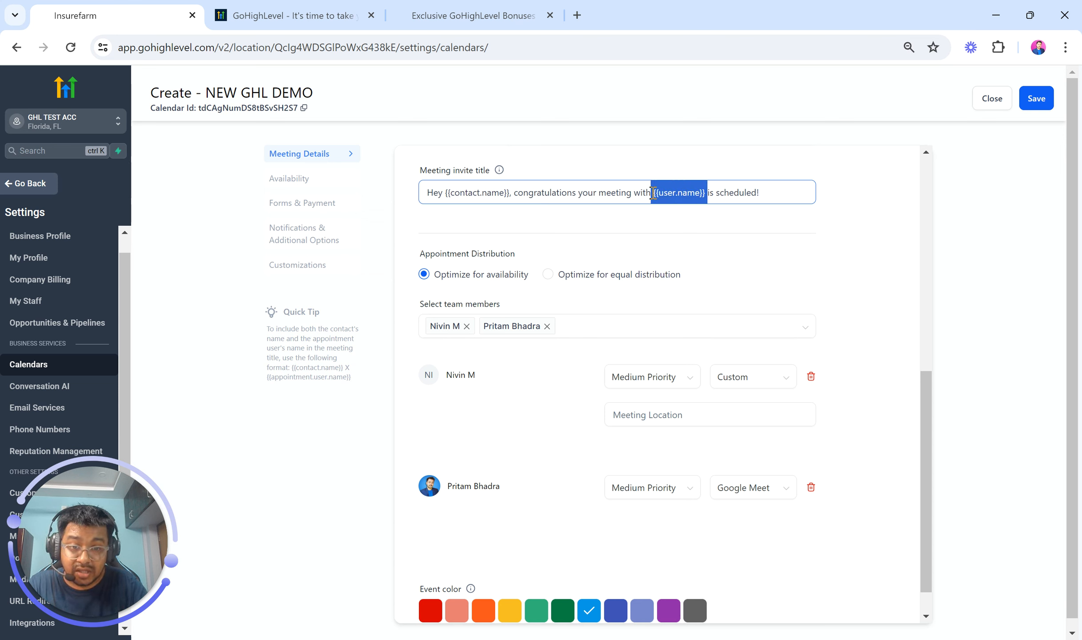
left_click(507, 193)
left_click(446, 194, "shift")
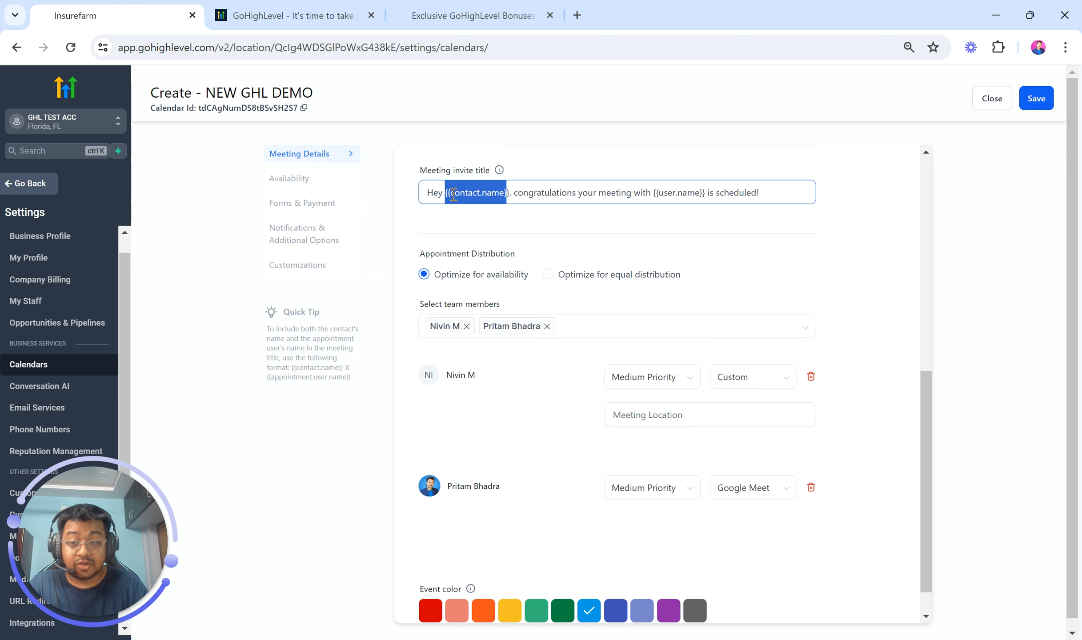
left_click(19, 158)
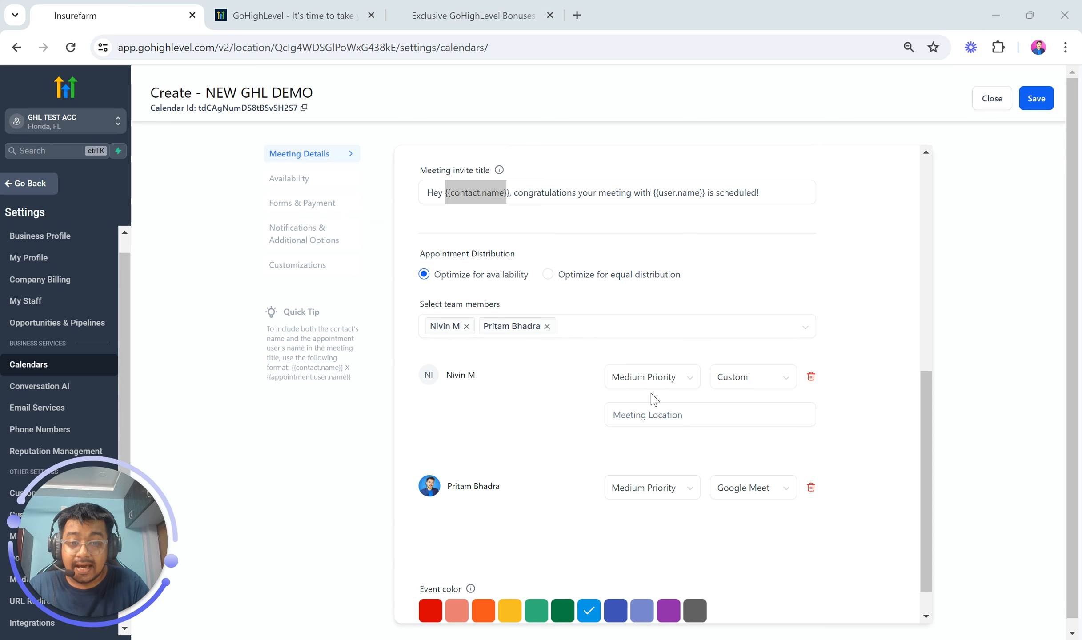
- Try to set Zoom as the meeting location for both team members
scroll(649, 390, "down", 1)
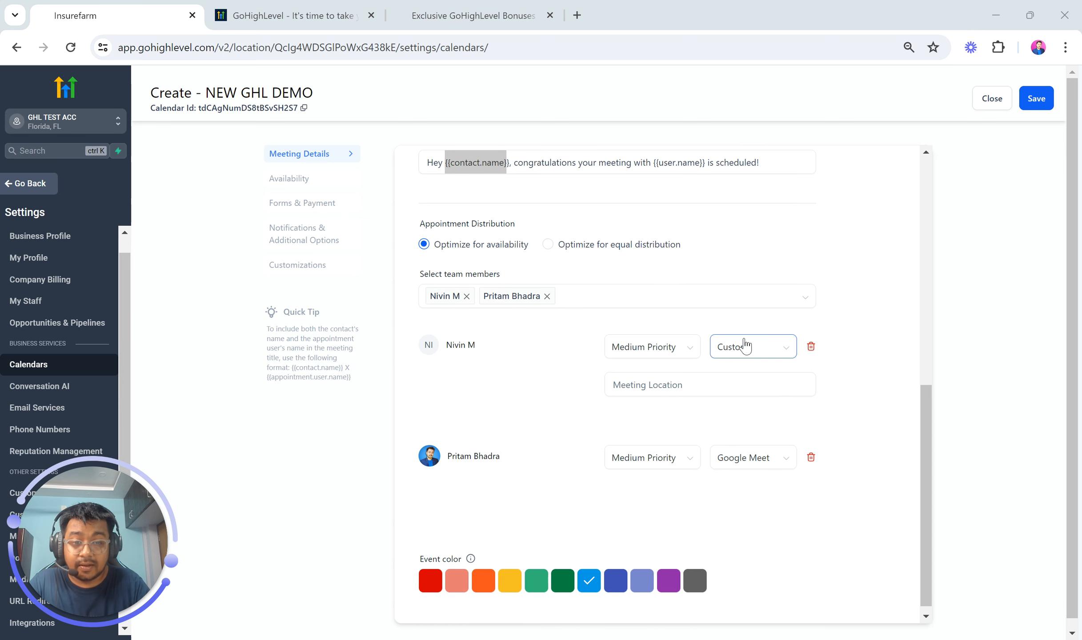
left_click(746, 346)
left_click(744, 396)
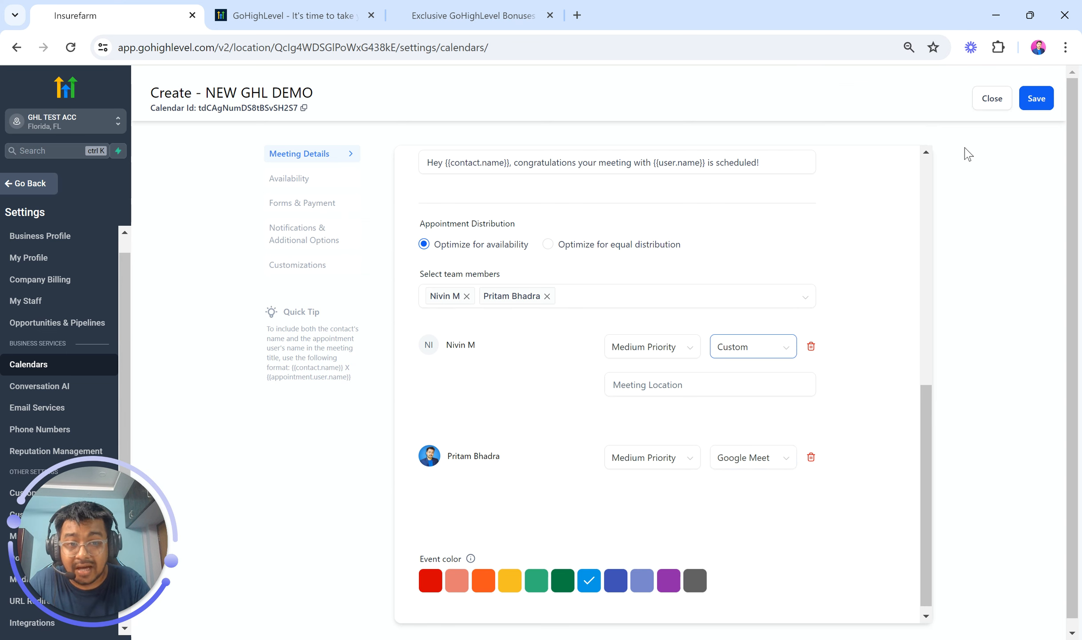
left_click(747, 463)
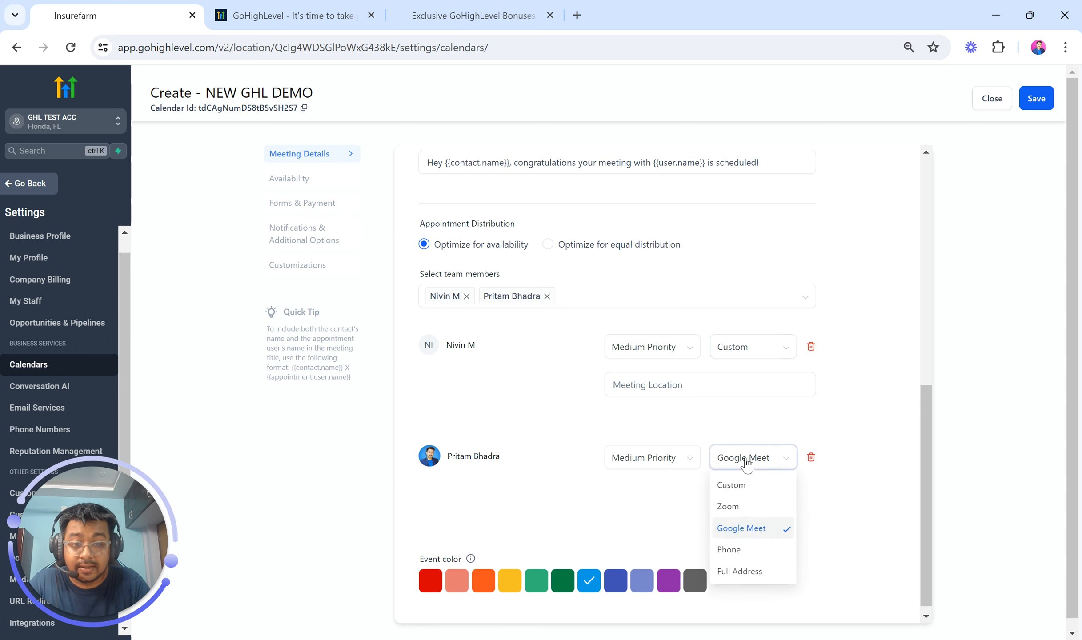
left_click(736, 509)
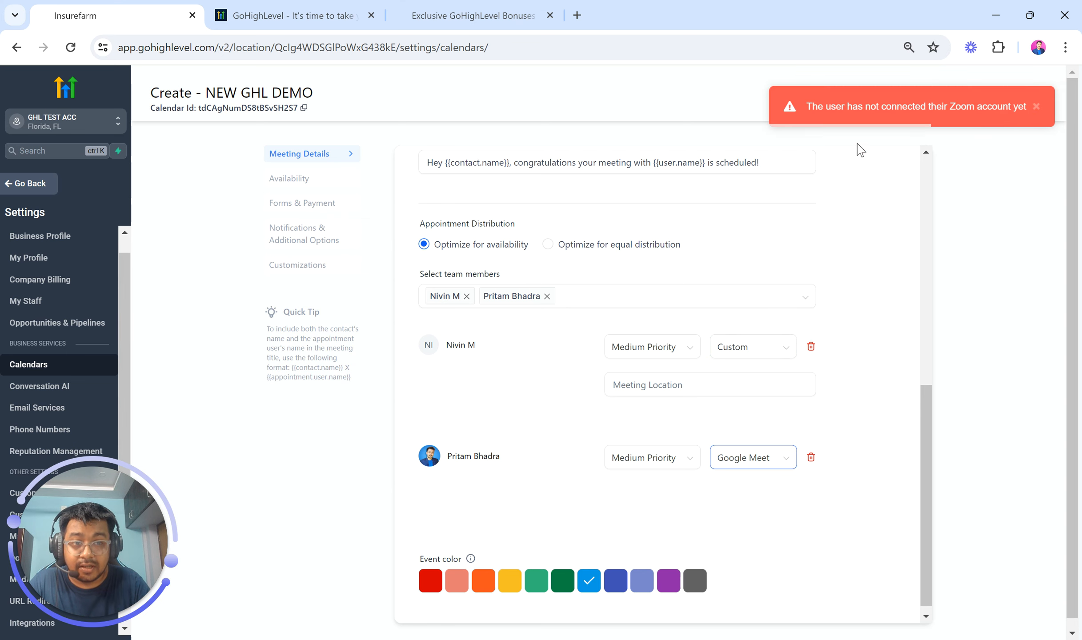
left_click(741, 464)
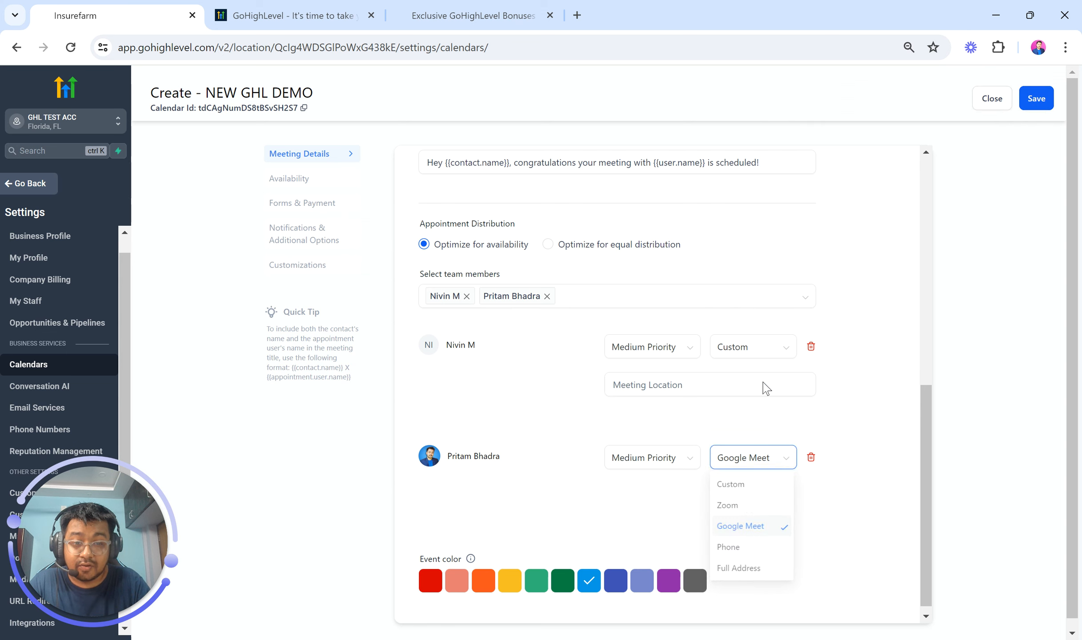
- Set the first team member's meeting location to Full Address
left_click(756, 348)
left_click(747, 467)
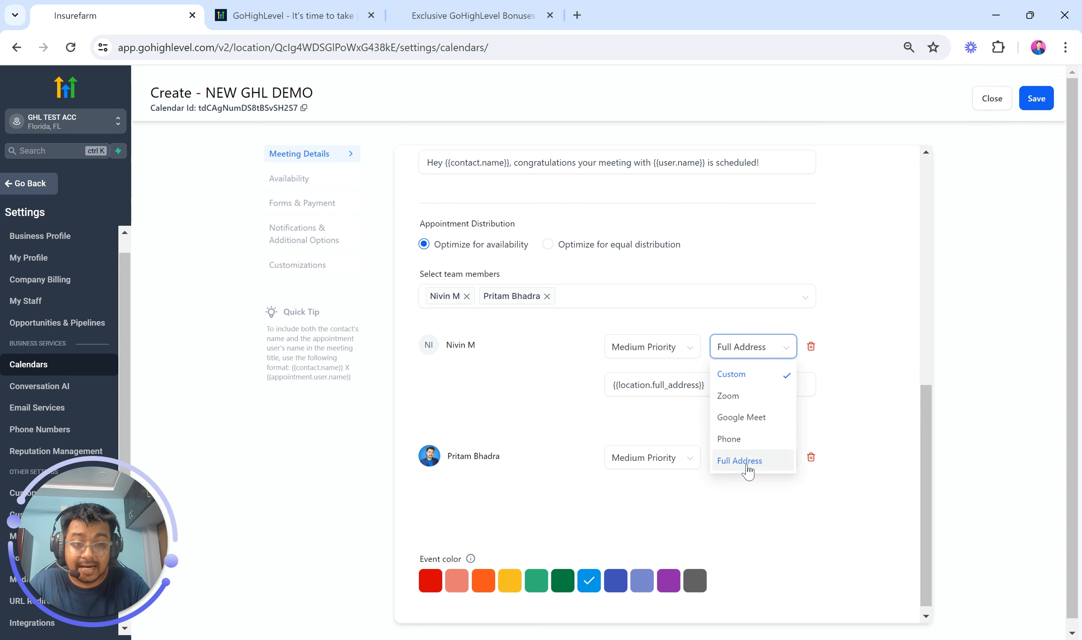
left_click(723, 381)
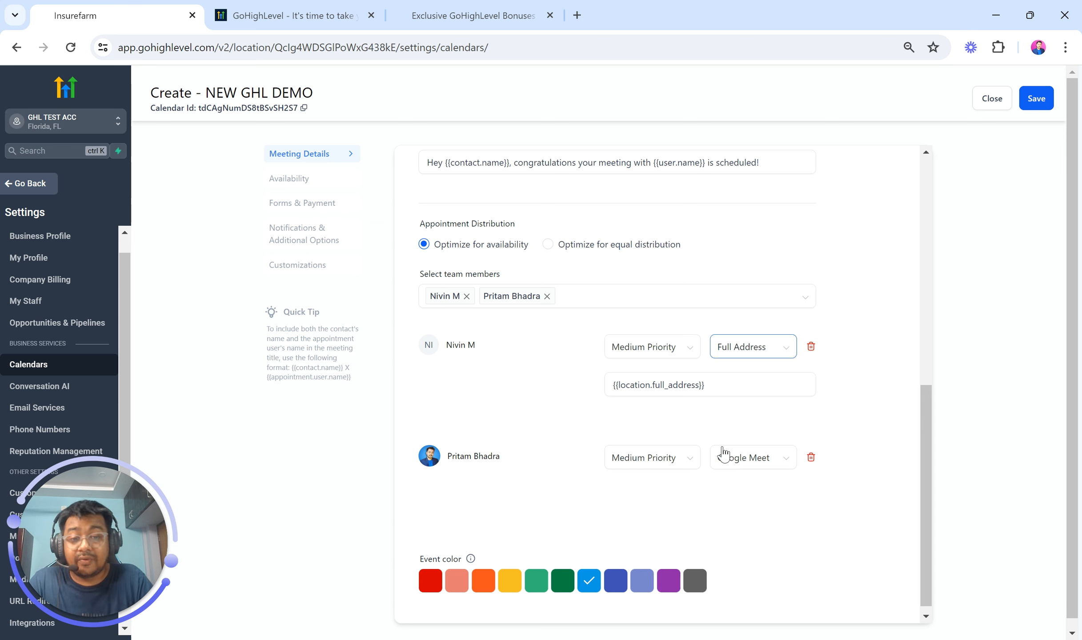
- Try Optimize for equal distribution as the appointment distribution and return to Optimize for availability
left_click(750, 462)
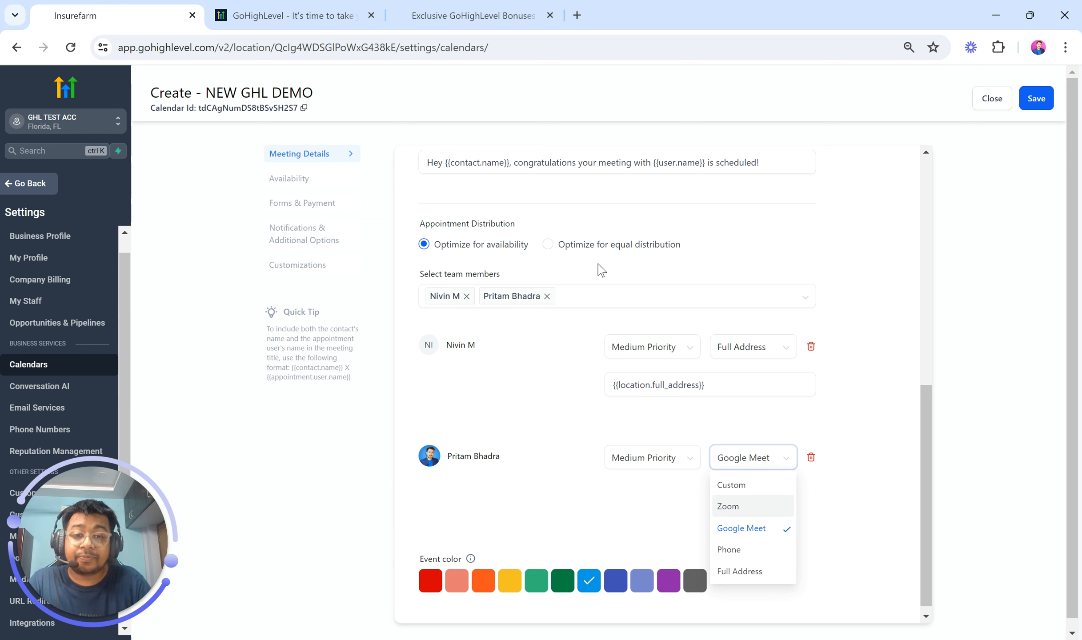
left_click(558, 249)
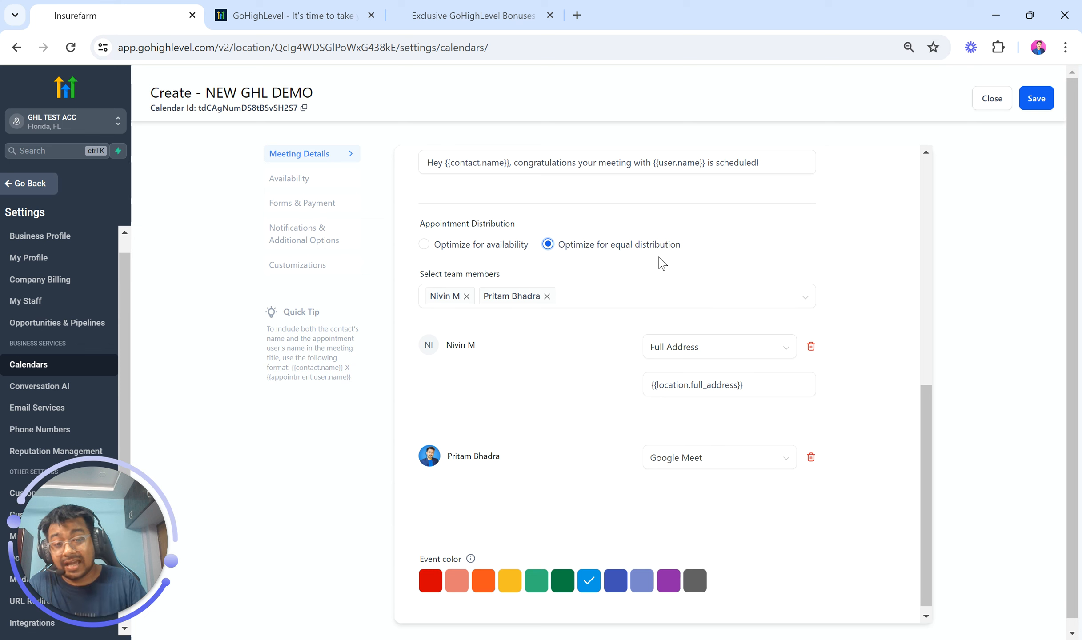
left_click(424, 244)
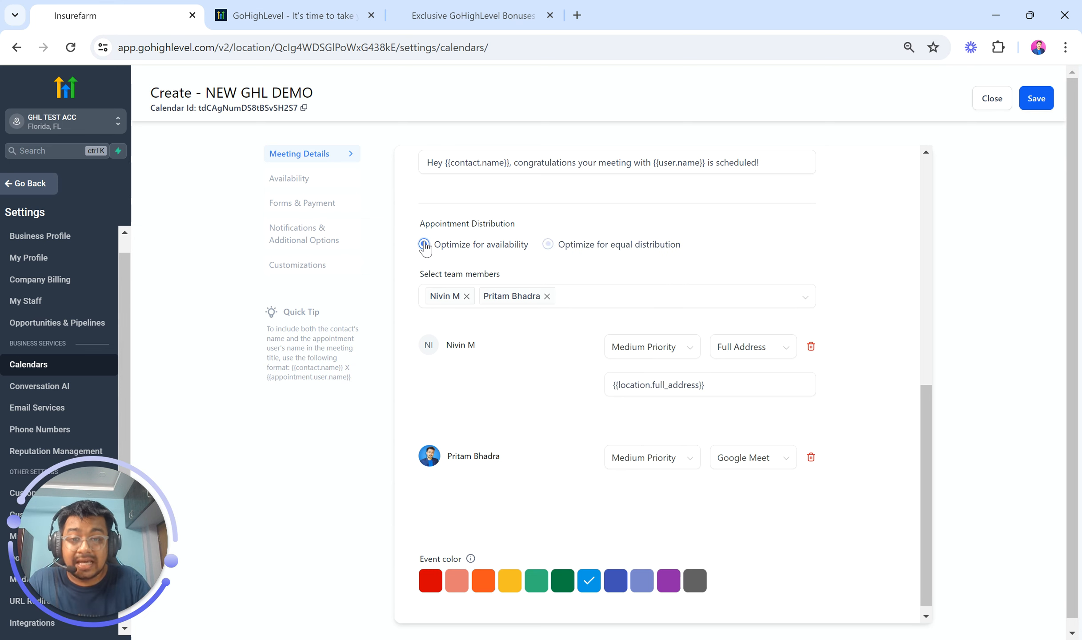
- Set the first team member's priority to High Priority
left_click(653, 349)
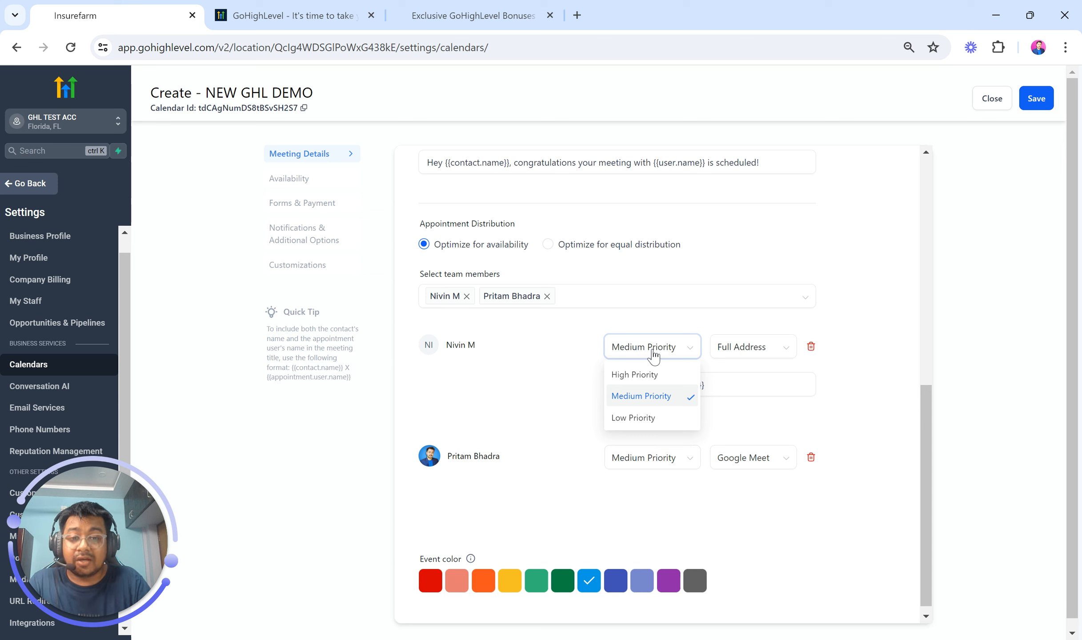
left_click(651, 376)
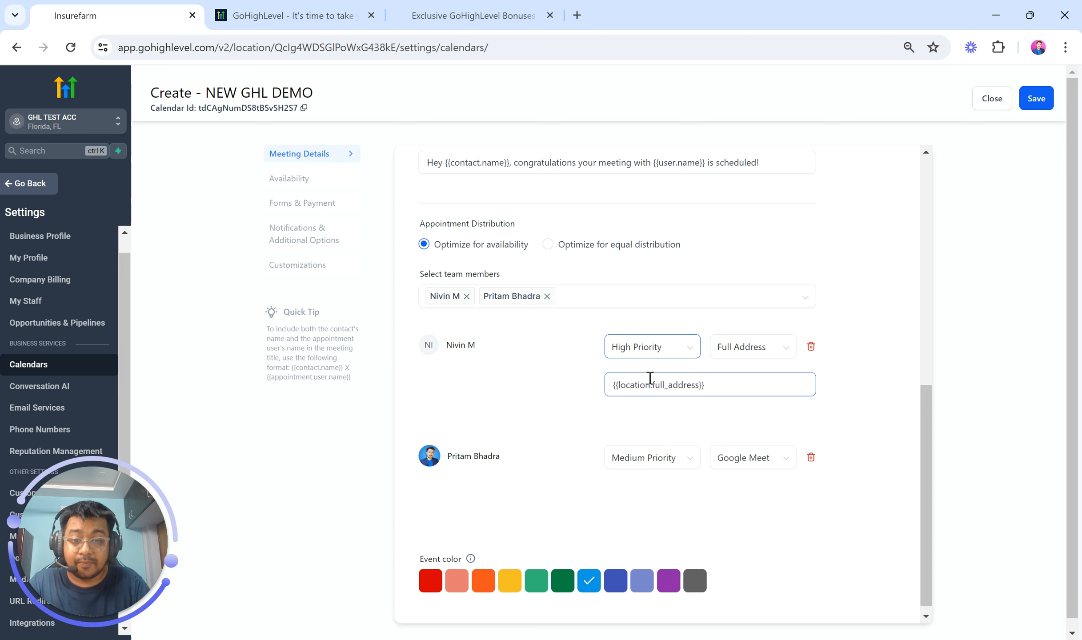
- Set the second team member's priority to Low Priority and save the calendar's meeting details
left_click(650, 458)
left_click(648, 530)
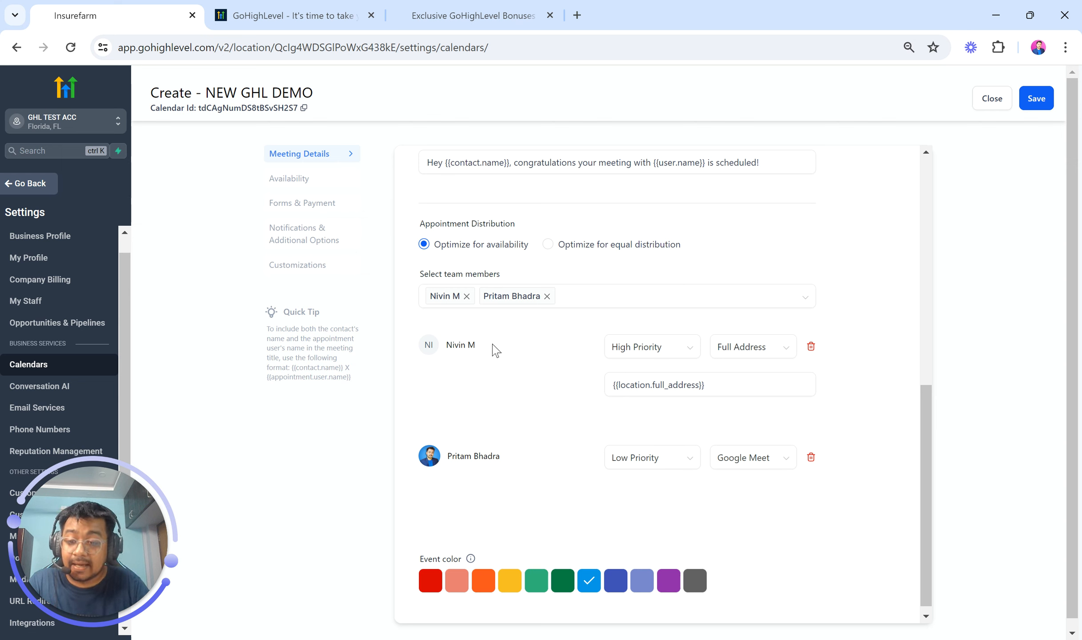
left_click_drag(495, 349, 445, 351)
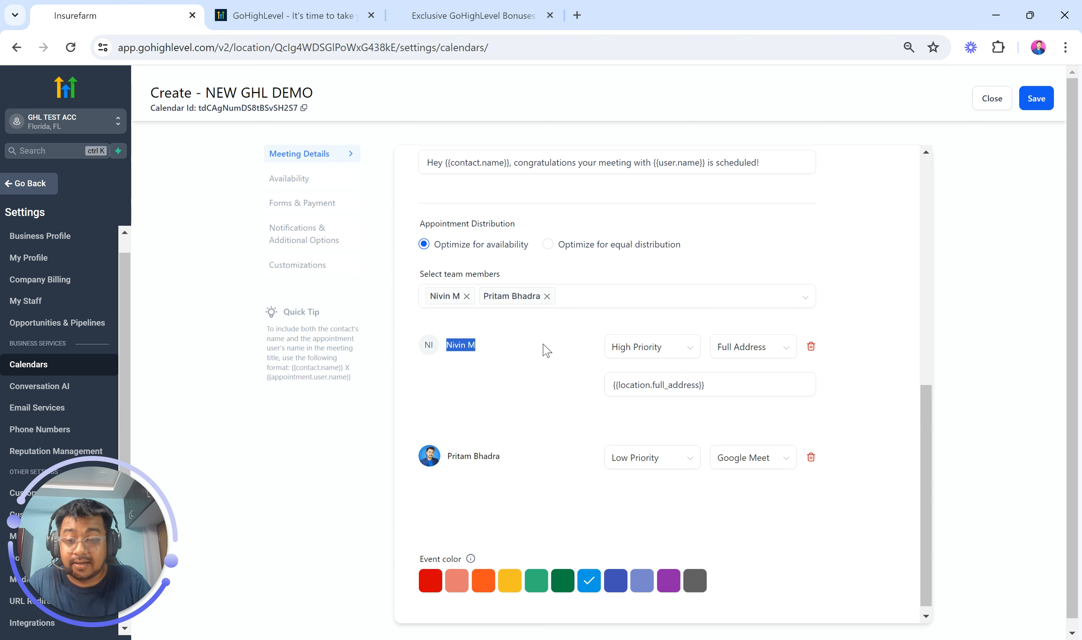
left_click(657, 354)
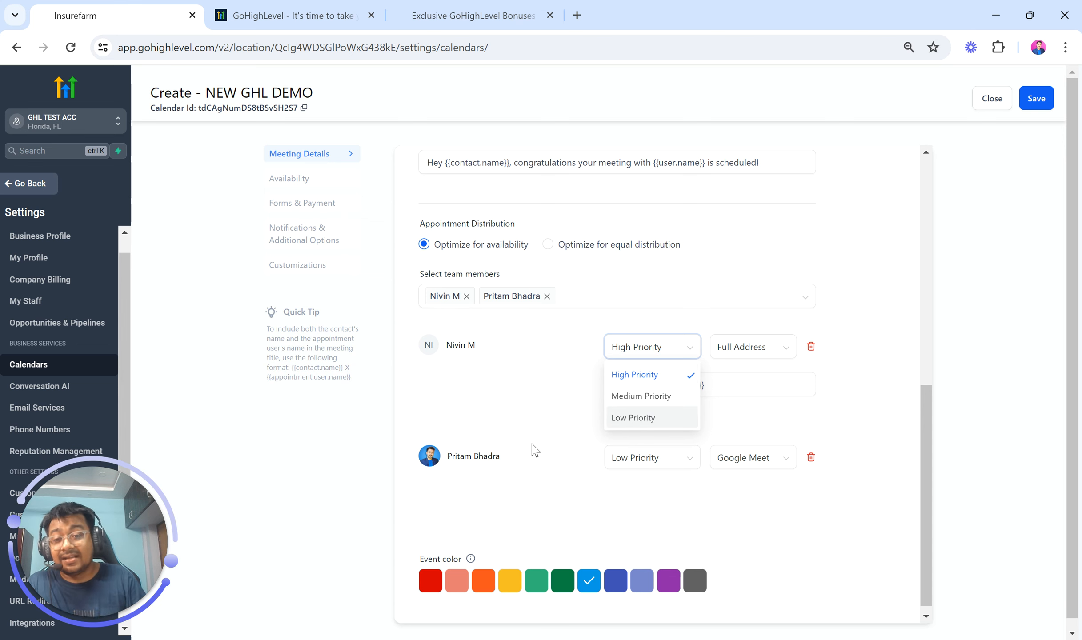
scroll(532, 444, "down", 1)
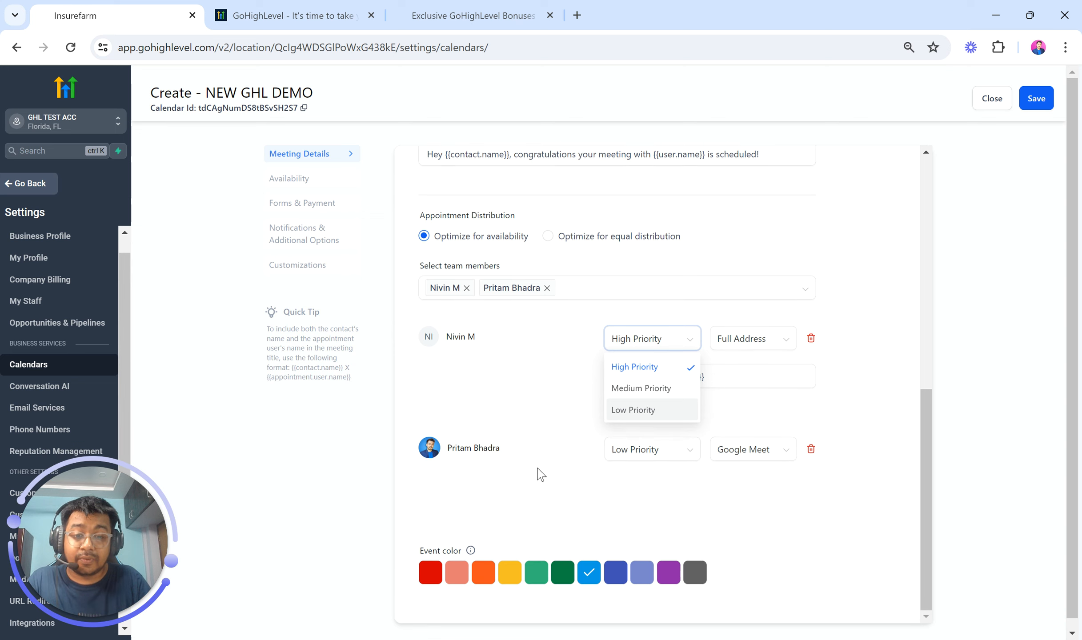
left_click(537, 470)
scroll(429, 302, "up", 10)
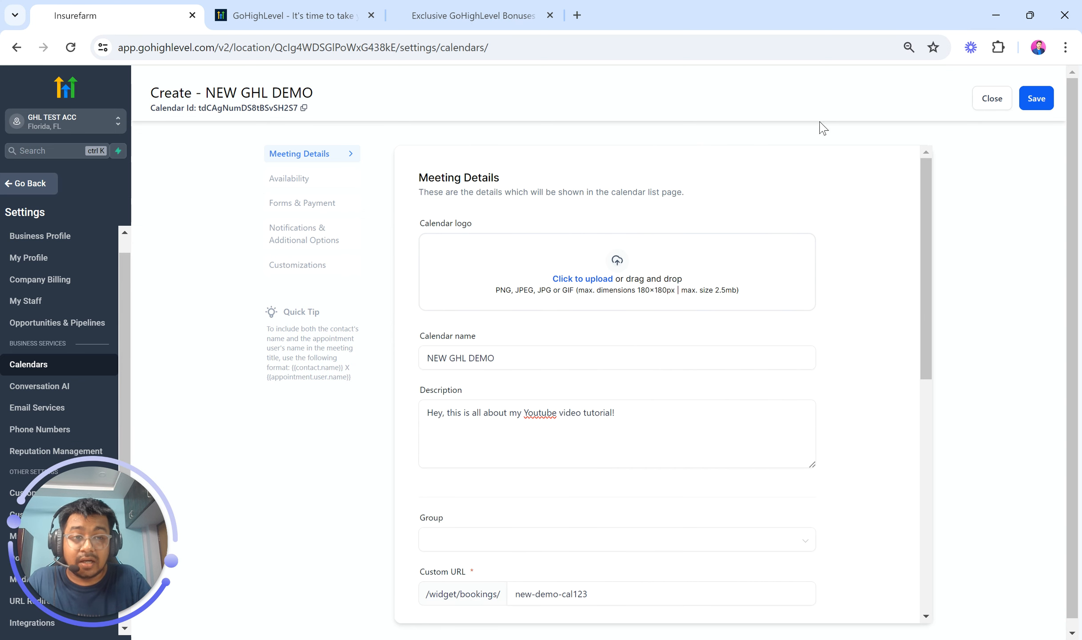
left_click(1031, 107)
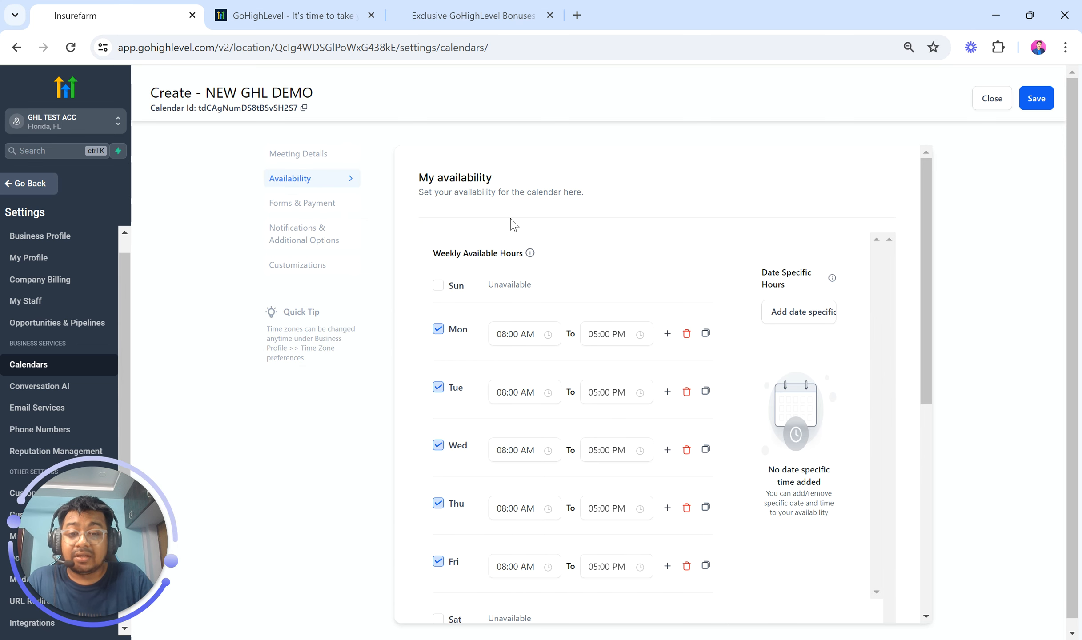
- Look at the date-specific hours options in the calendar's availability settings and close them without adding a date
scroll(609, 236, "down", 2)
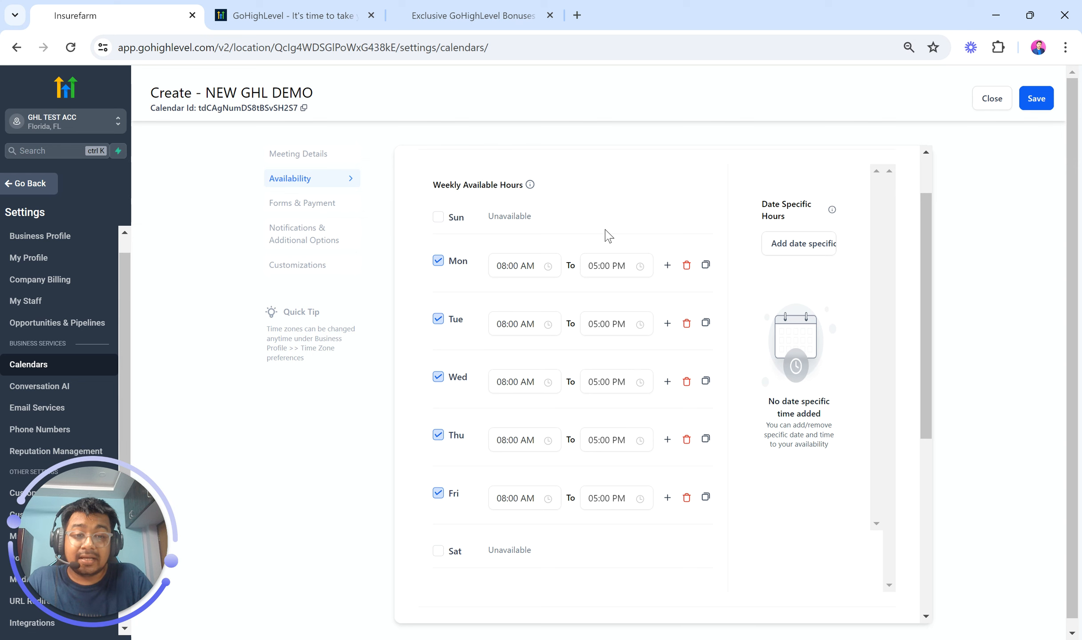
left_click(795, 249)
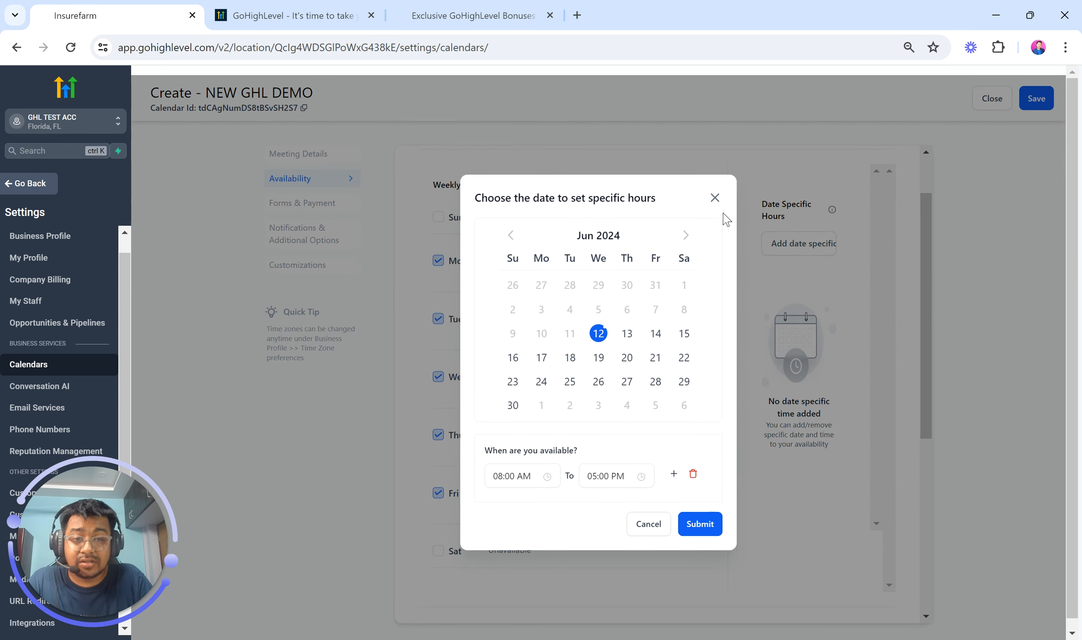
left_click(715, 198)
scroll(667, 276, "up", 2)
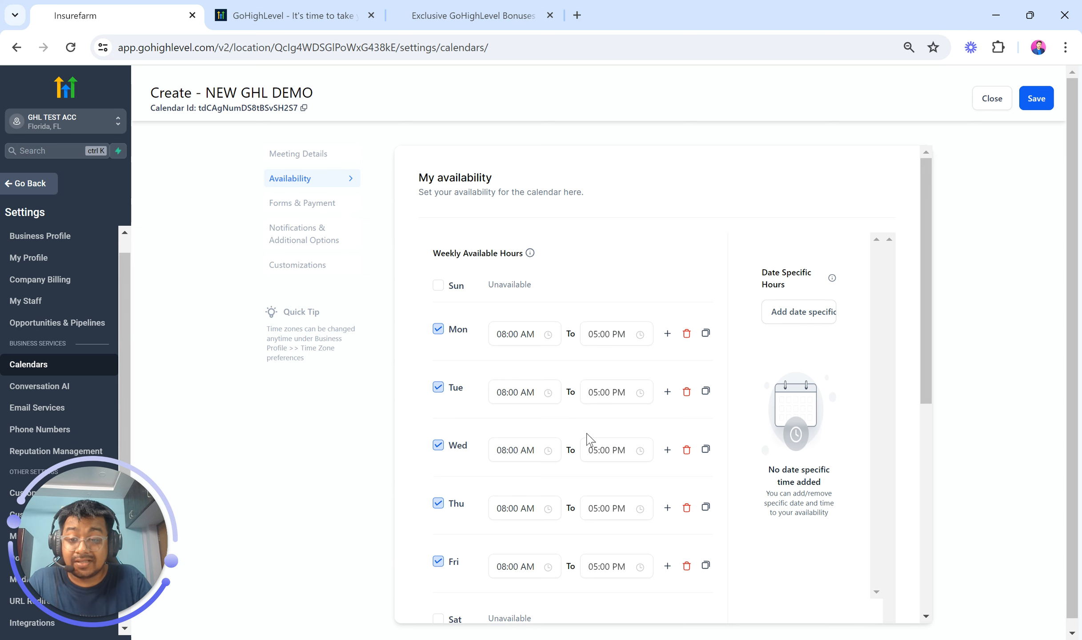
- Set Monday's weekly available hours to 10:00 AM to 12:00 PM
scroll(589, 439, "down", 5)
scroll(589, 439, "up", 4)
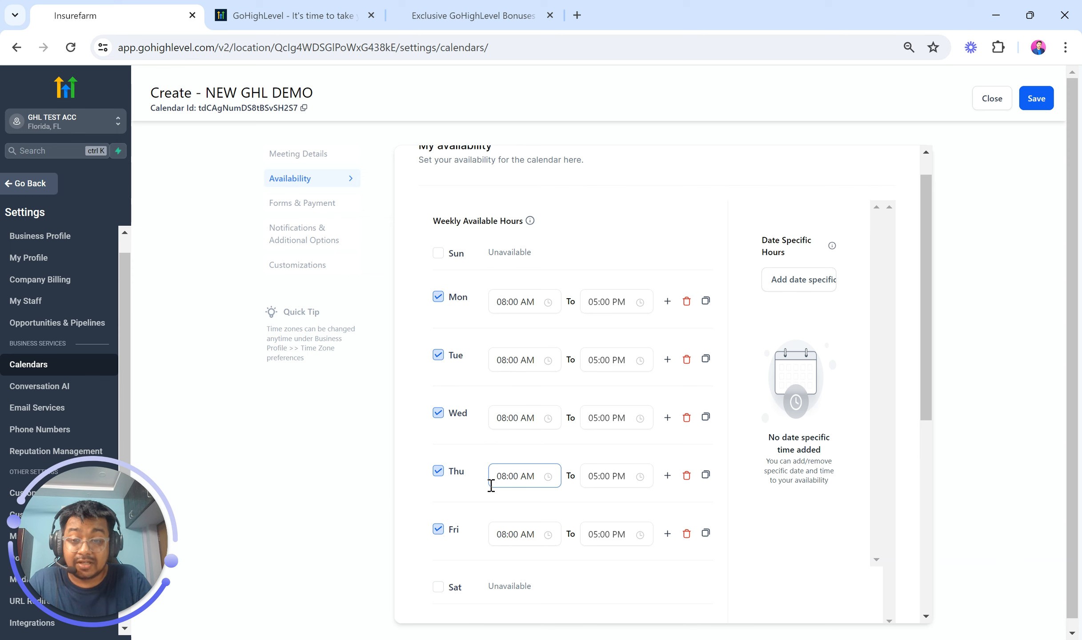
scroll(491, 485, "down", 2)
scroll(493, 486, "up", 1)
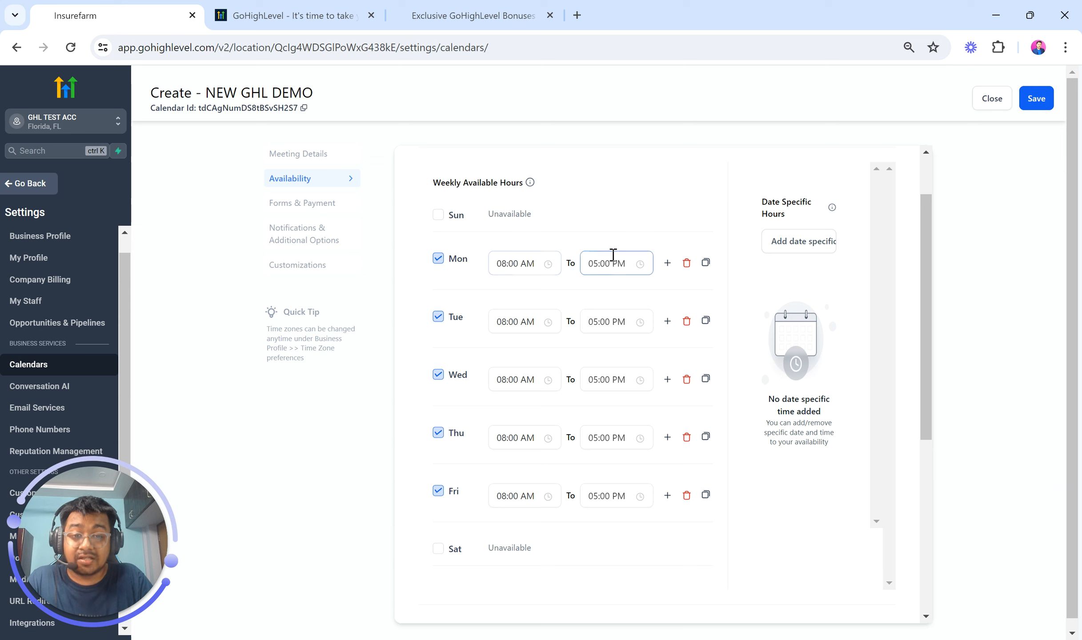
left_click(521, 263)
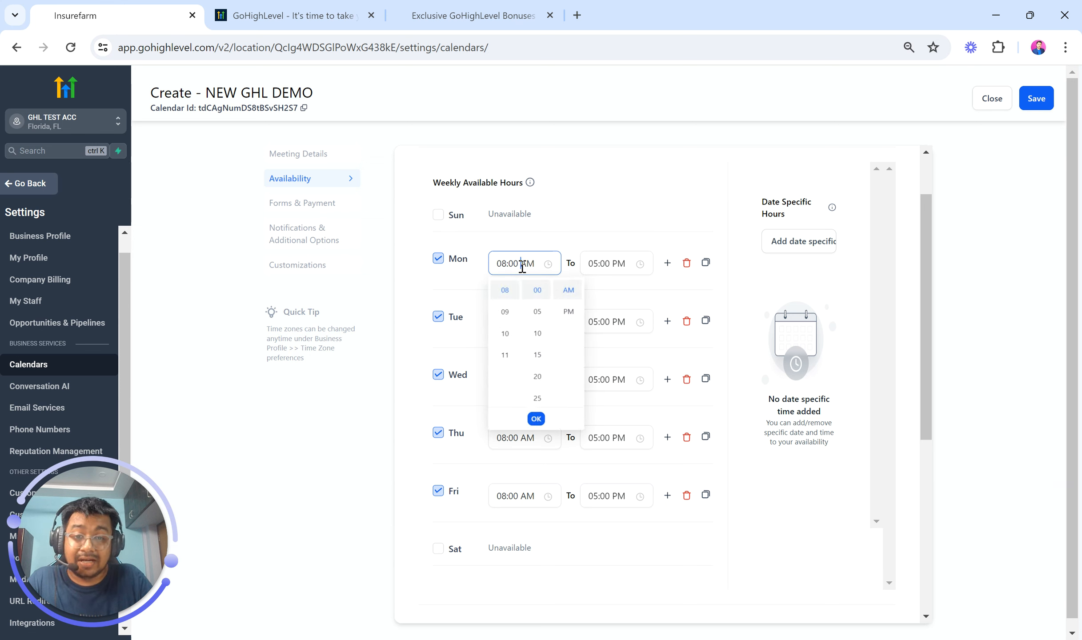
left_click(505, 334)
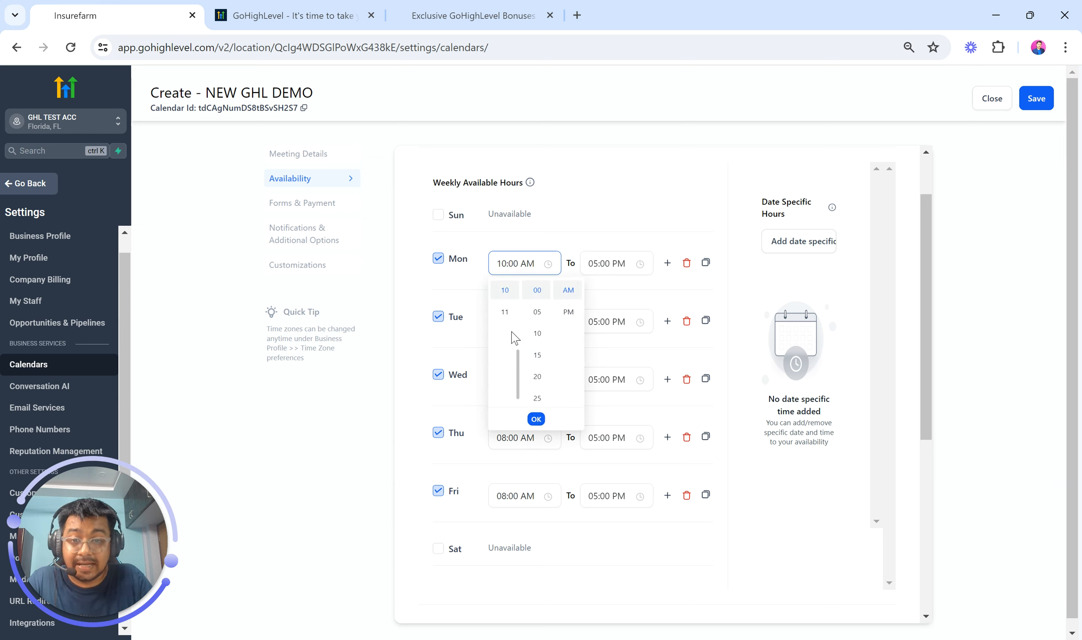
left_click(620, 264)
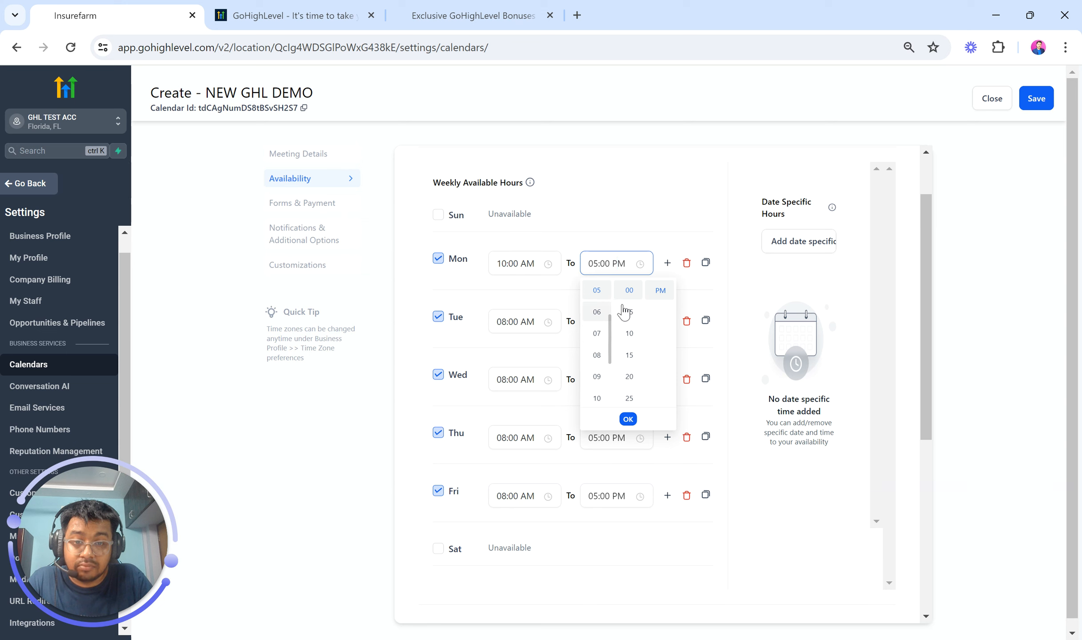
scroll(598, 314, "up", 3)
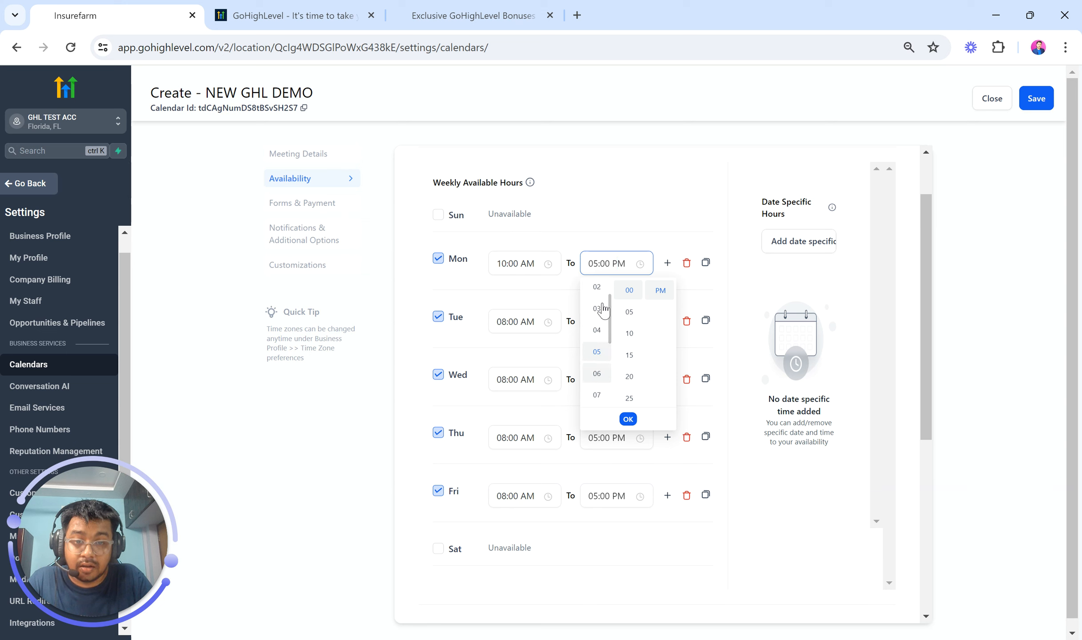
left_click(598, 292)
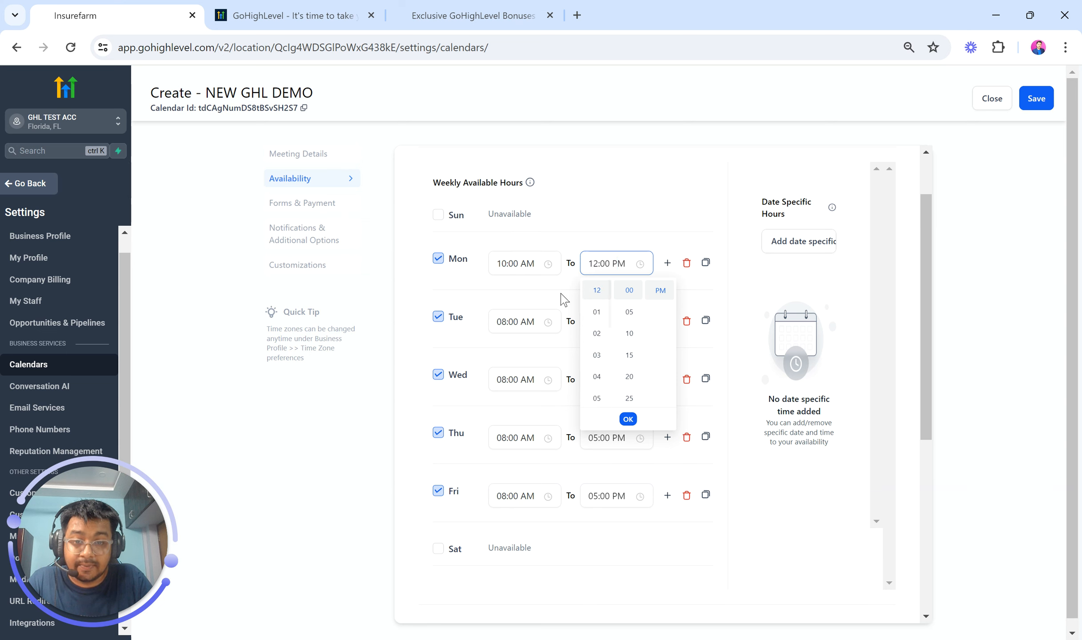
- Add a second Monday availability slot from 03:00 PM to 06:00 PM
left_click(667, 267)
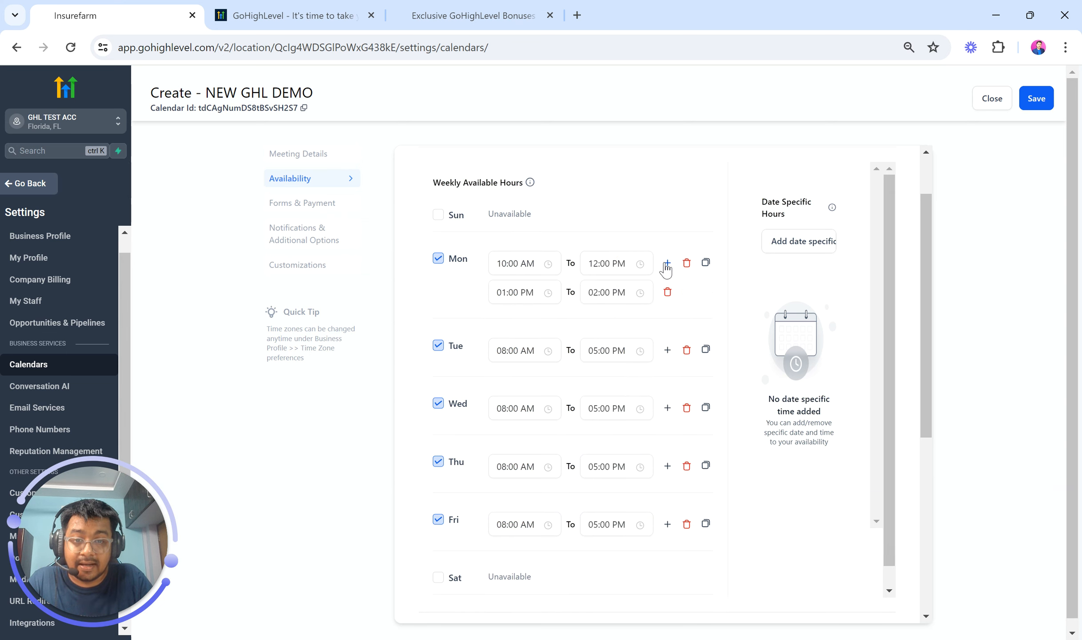
left_click(515, 293)
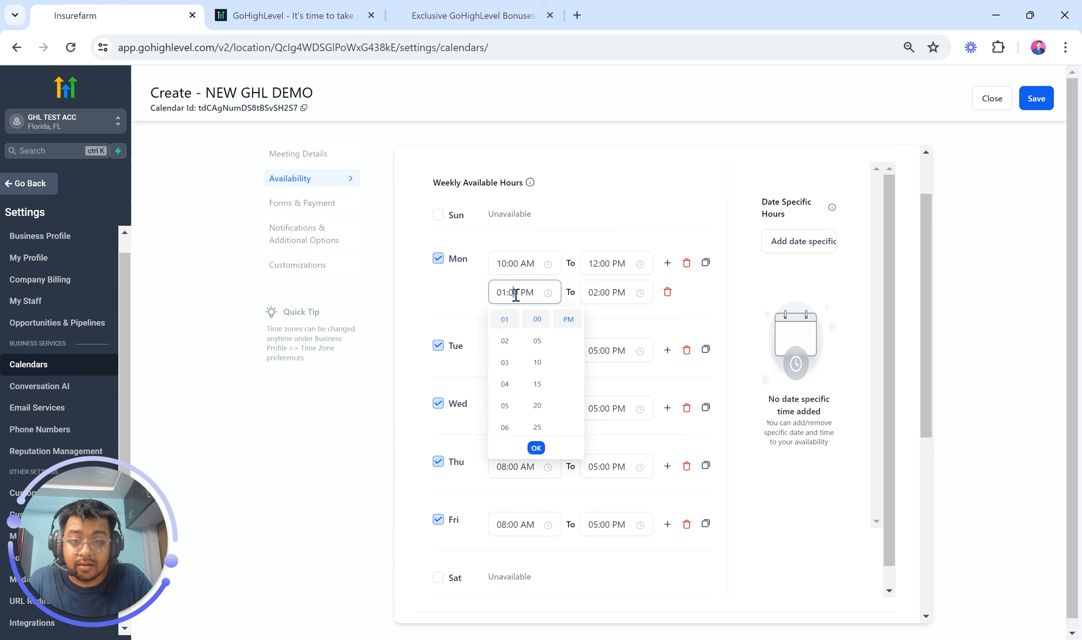
left_click(505, 364)
left_click(600, 293)
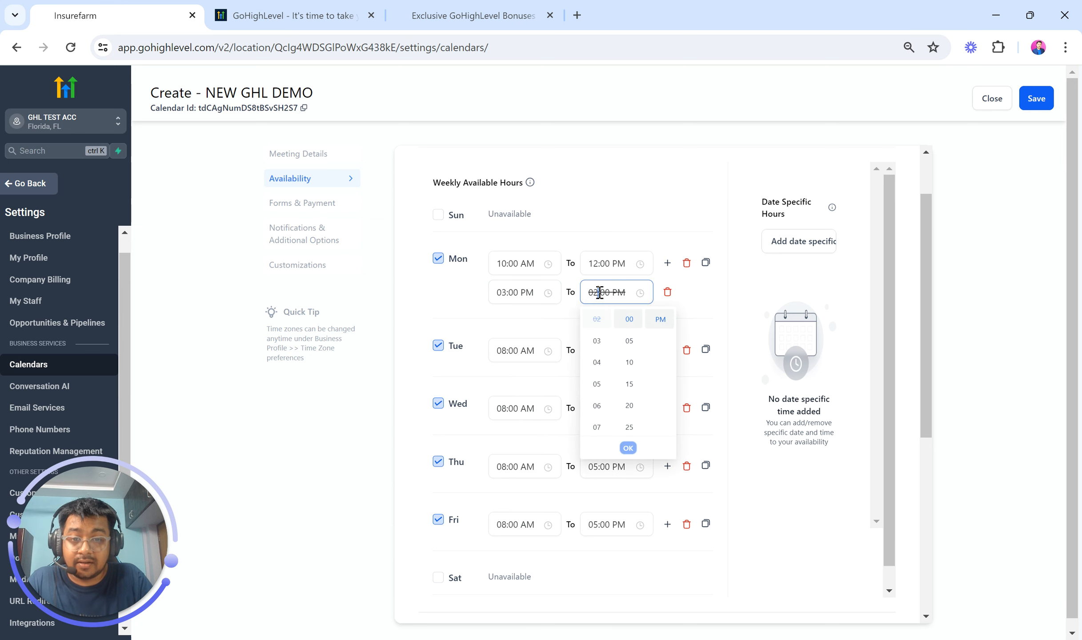
left_click(597, 410)
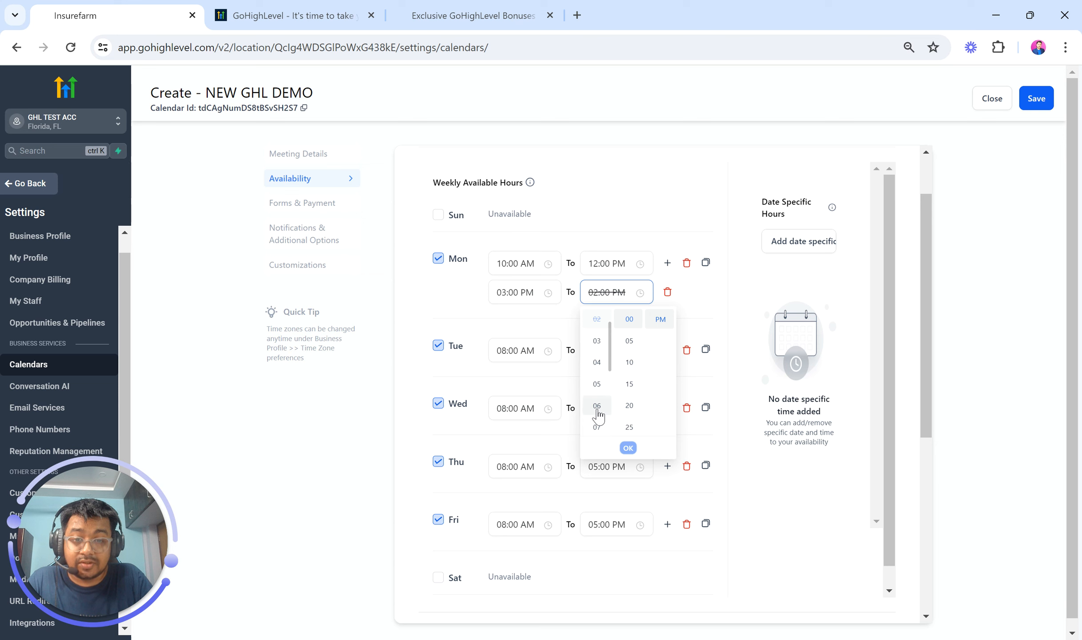
left_click(694, 294)
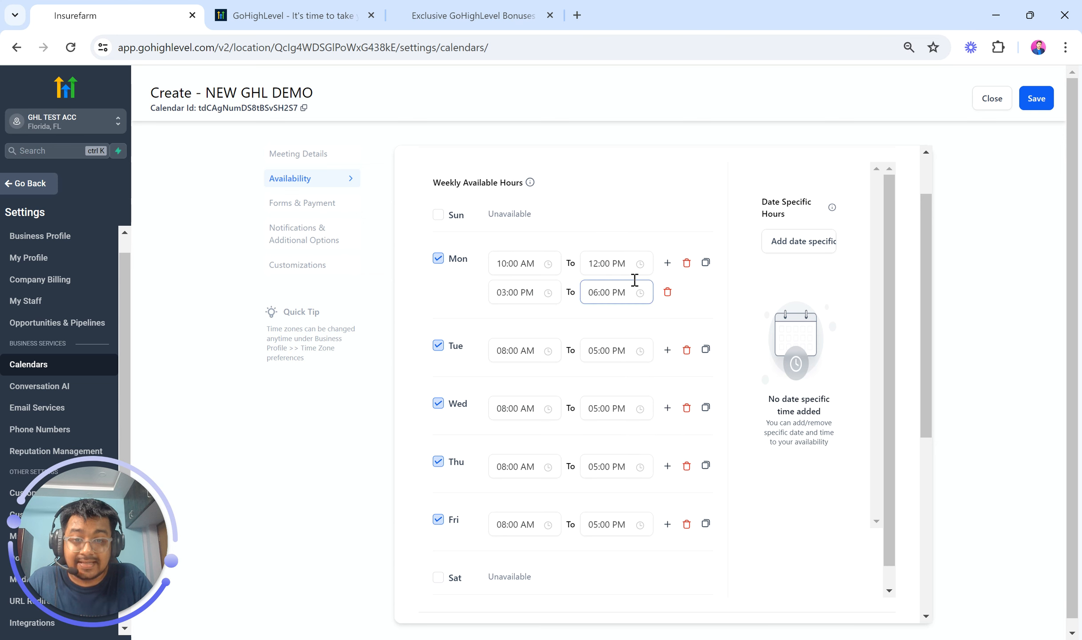
- Copy Monday's available hours to Tuesday, Wednesday, Thursday, Friday and Saturday
left_click(705, 263)
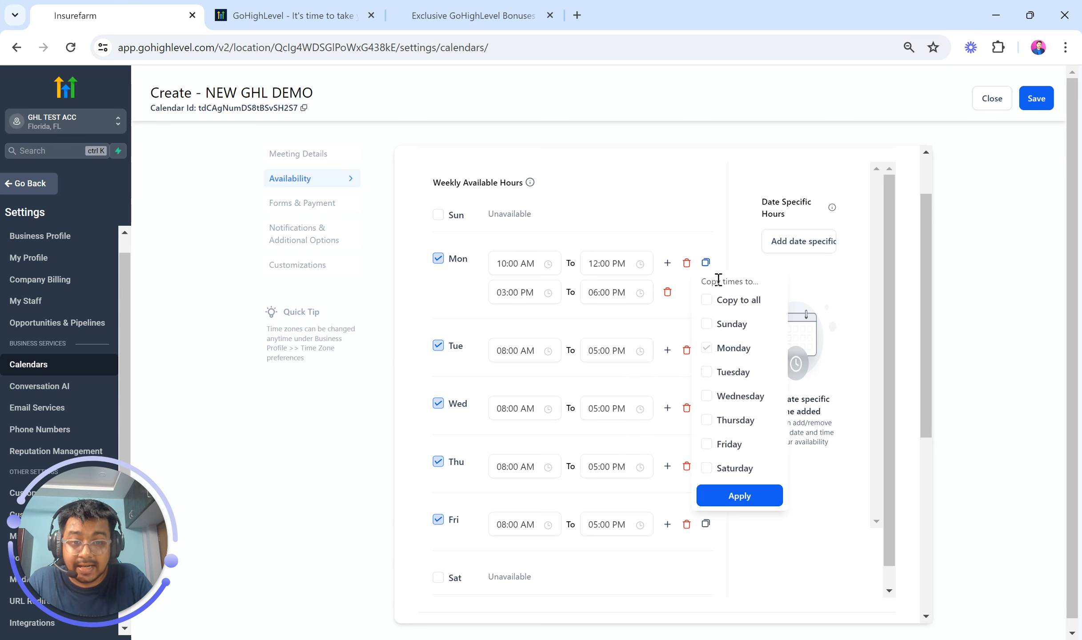
left_click(706, 263)
left_click(706, 263)
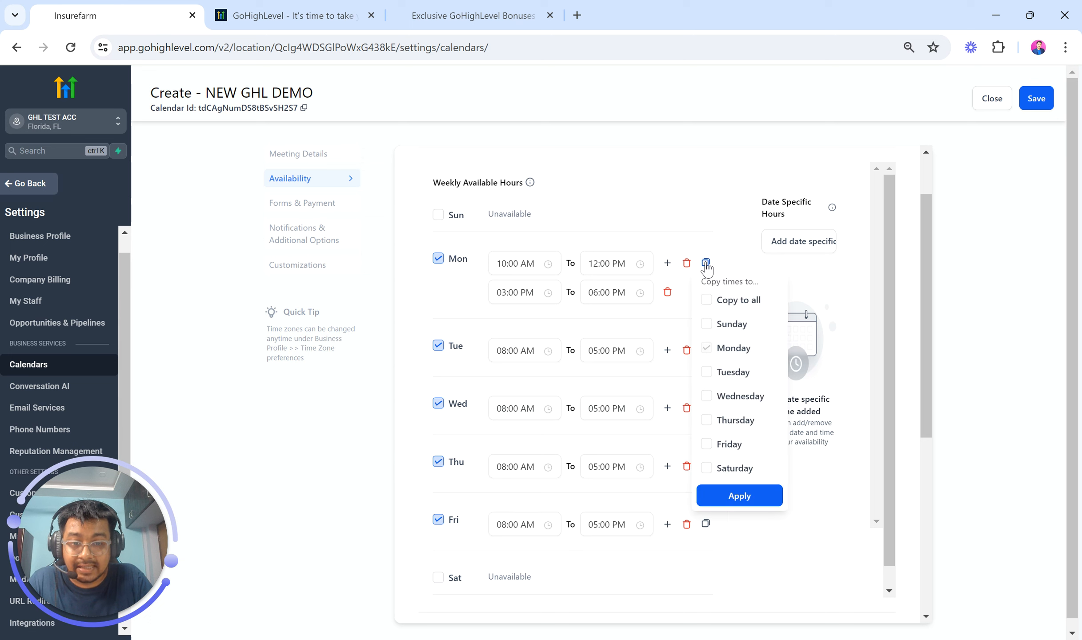
left_click(707, 373)
left_click(707, 396)
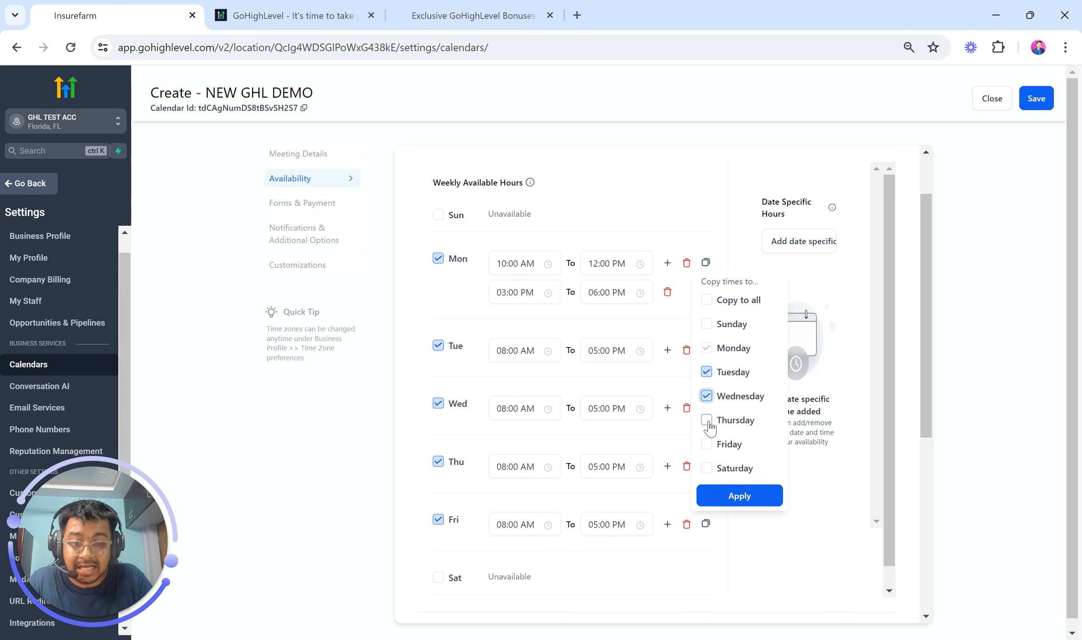
left_click(707, 421)
left_click(707, 445)
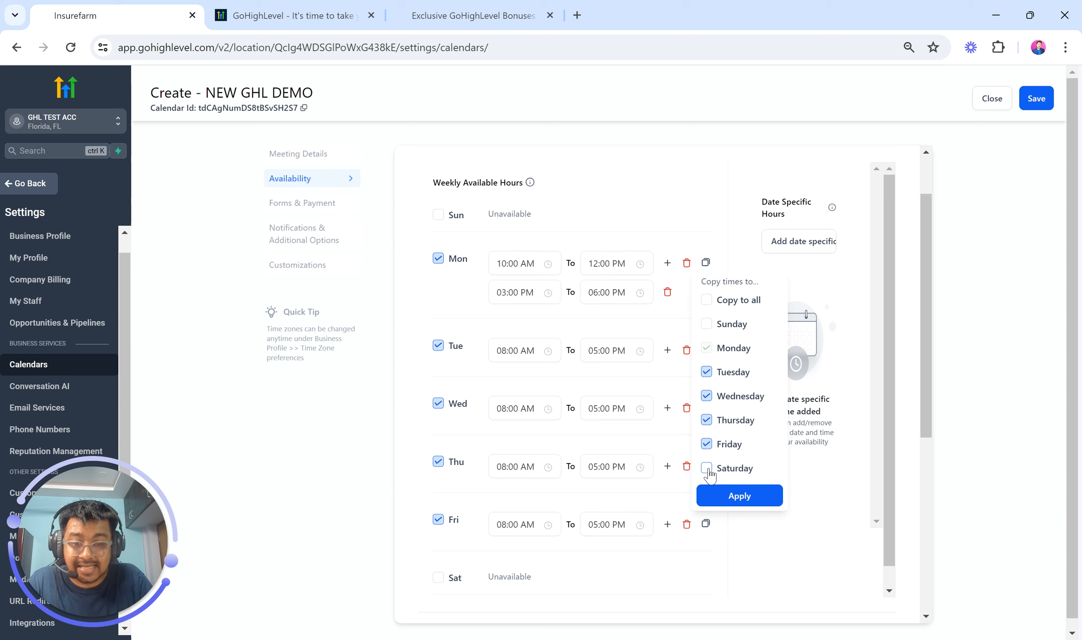
left_click(708, 470)
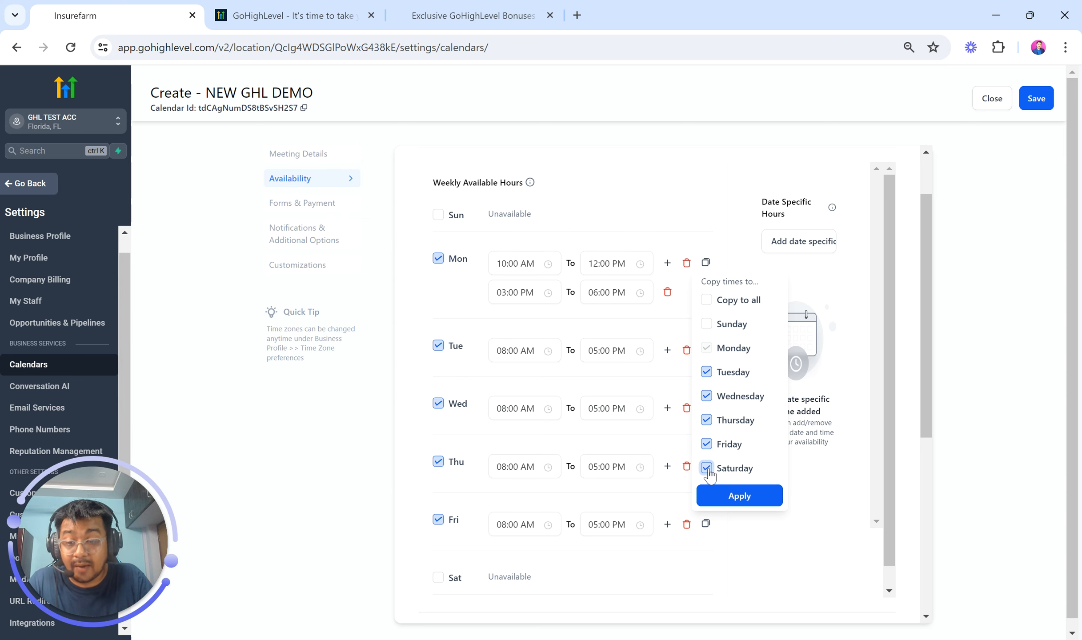
left_click(751, 497)
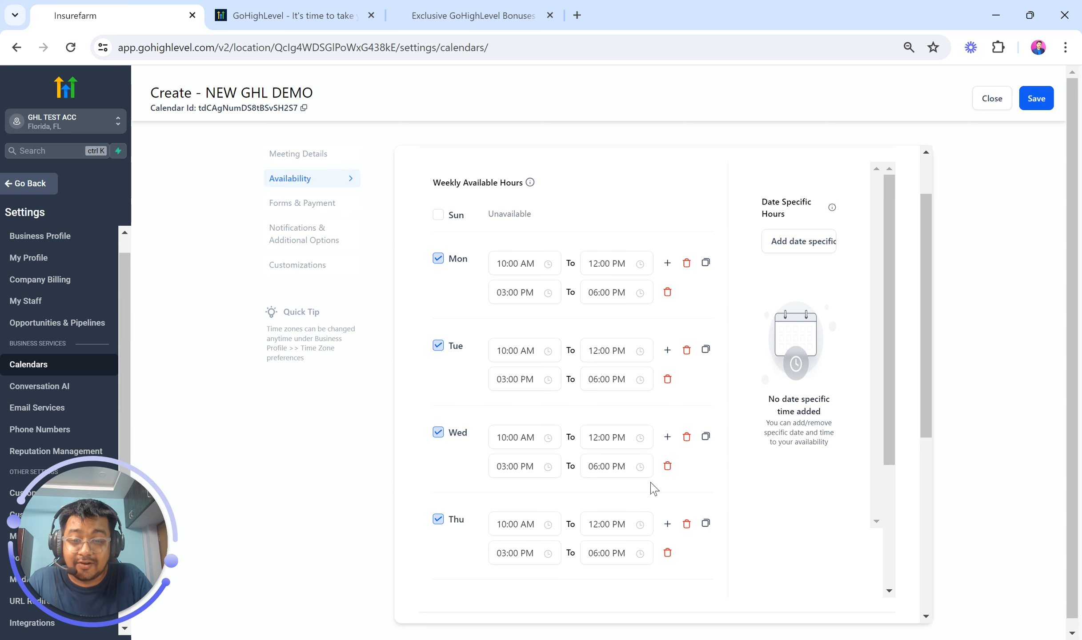
- Review the copied weekly hours and examine the meeting interval and meeting duration settings with their unit options
scroll(652, 487, "down", 10)
scroll(654, 488, "up", 10)
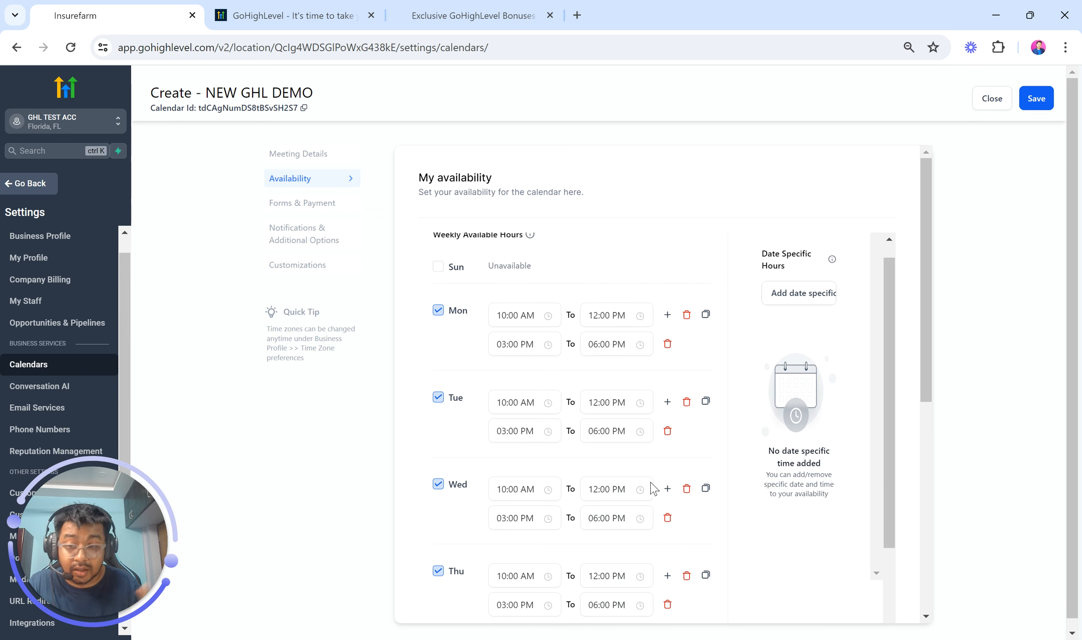
scroll(654, 488, "down", 10)
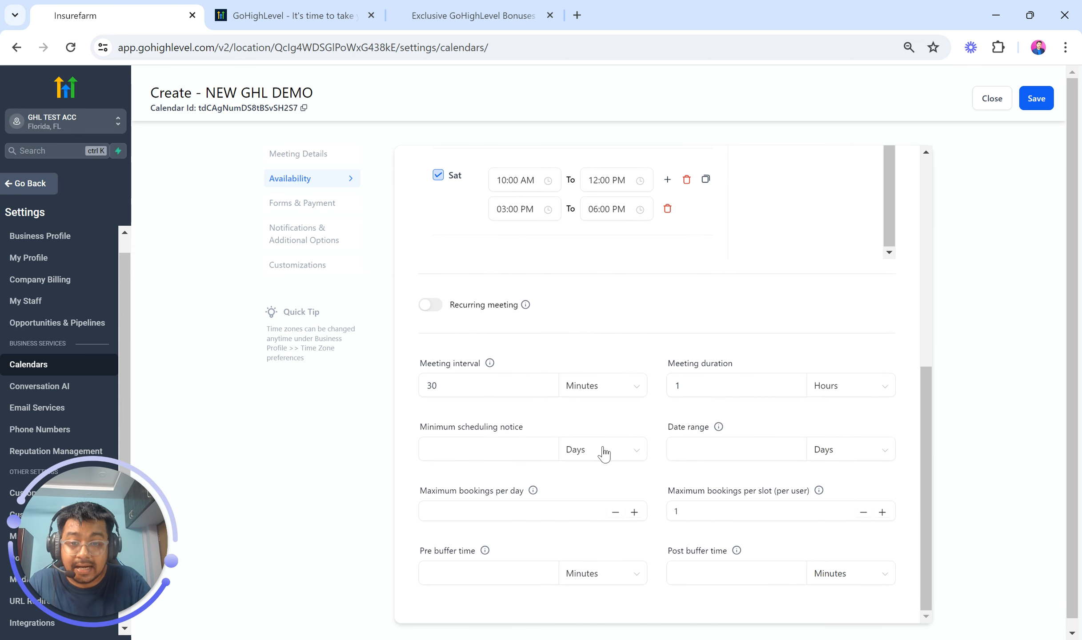
left_click(492, 384)
left_click(598, 387)
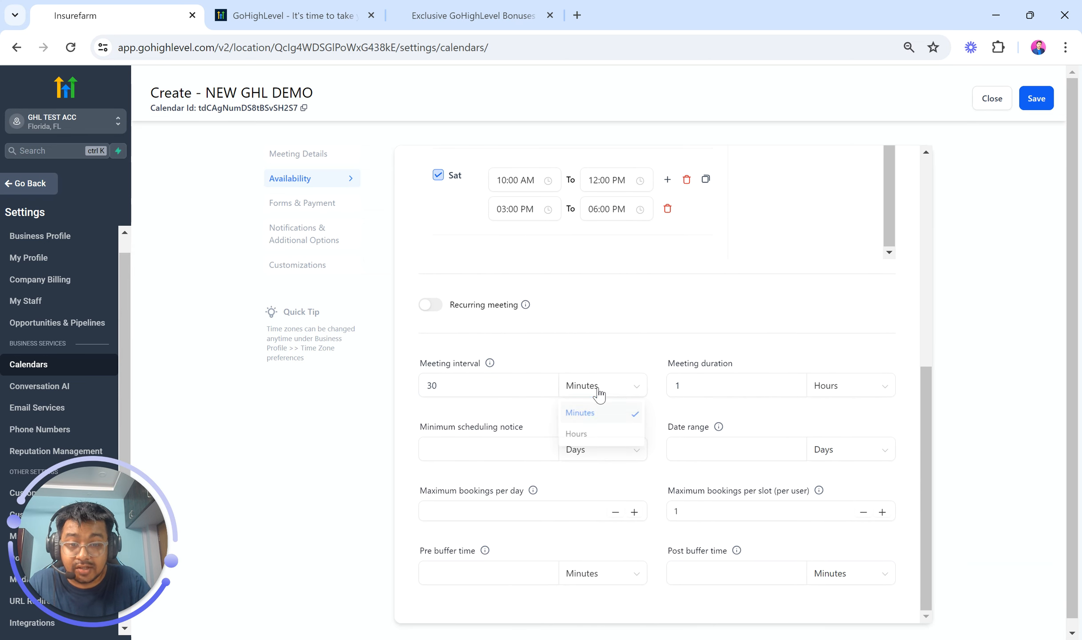
left_click(483, 369)
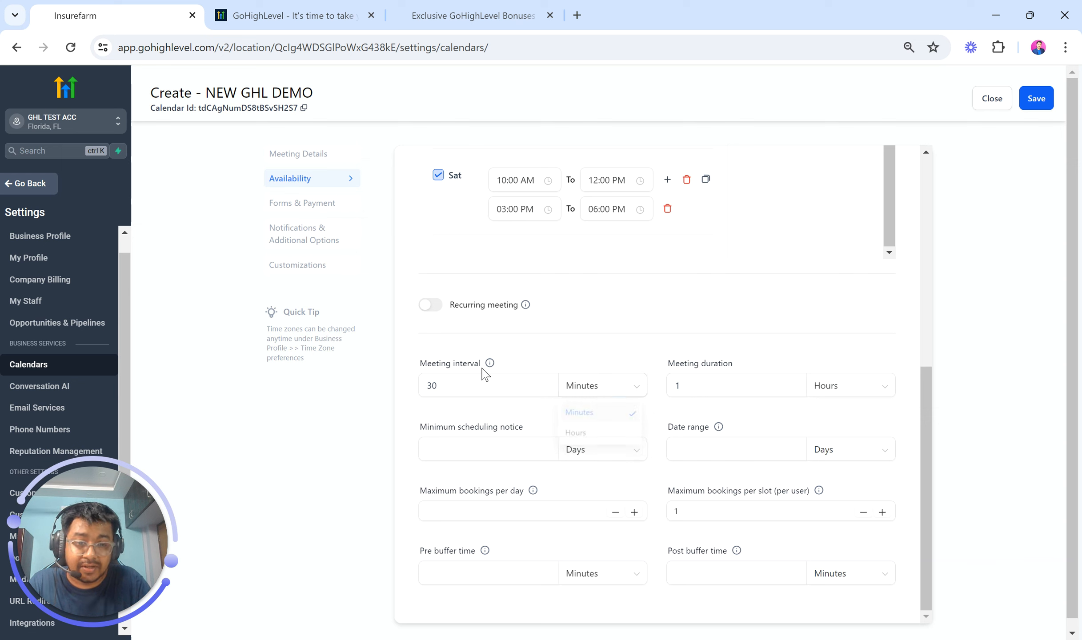
left_click(713, 385)
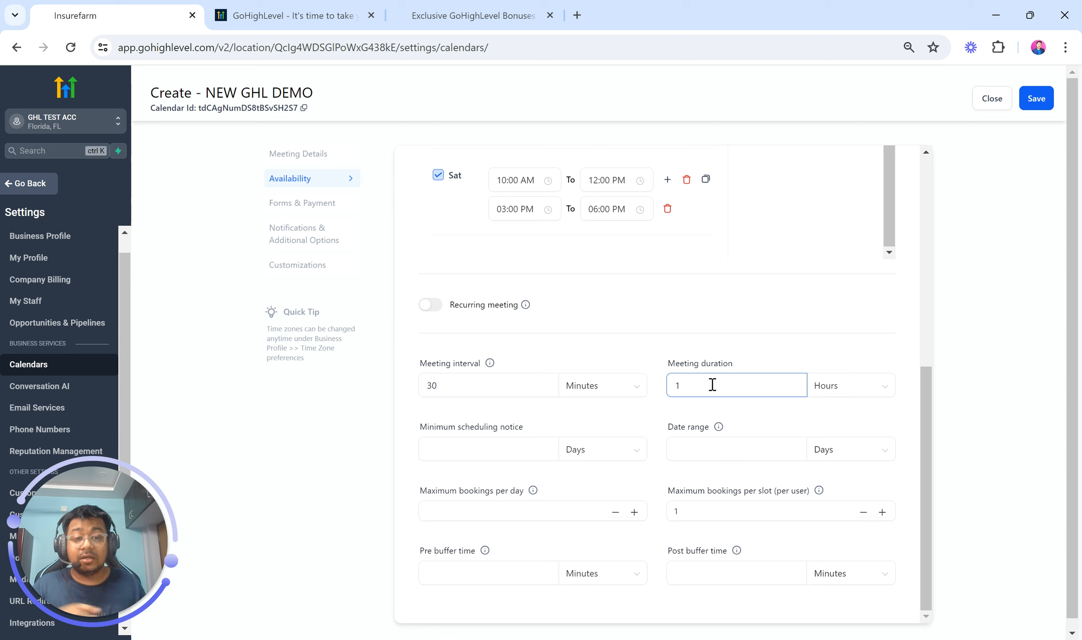
left_click_drag(739, 368, 670, 369)
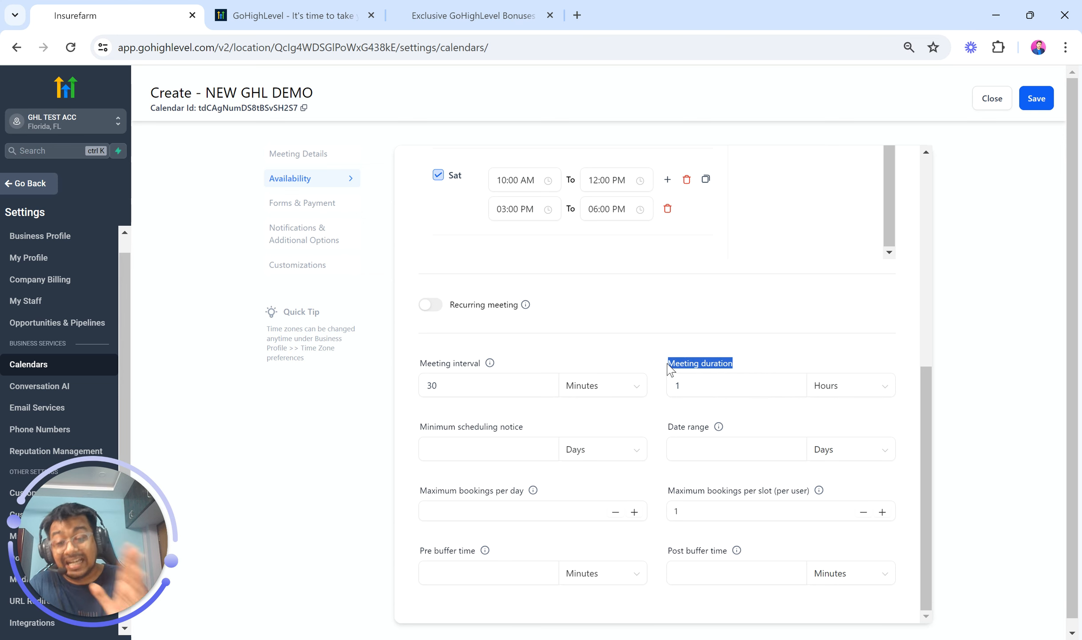
mouse_move(490, 364)
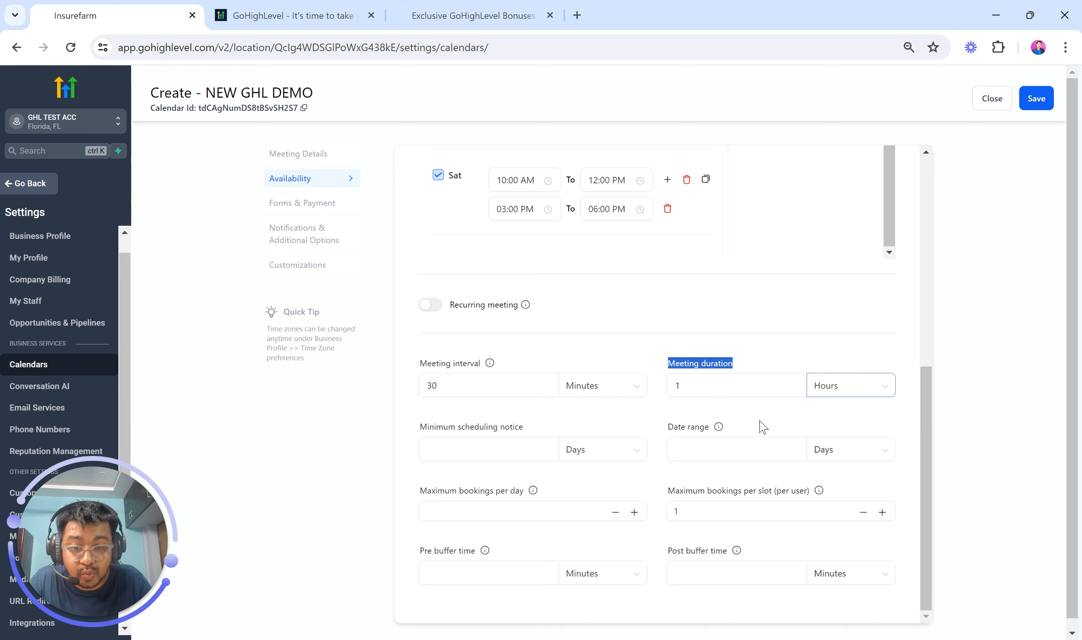
scroll(762, 423, "down", 1)
left_click(490, 444)
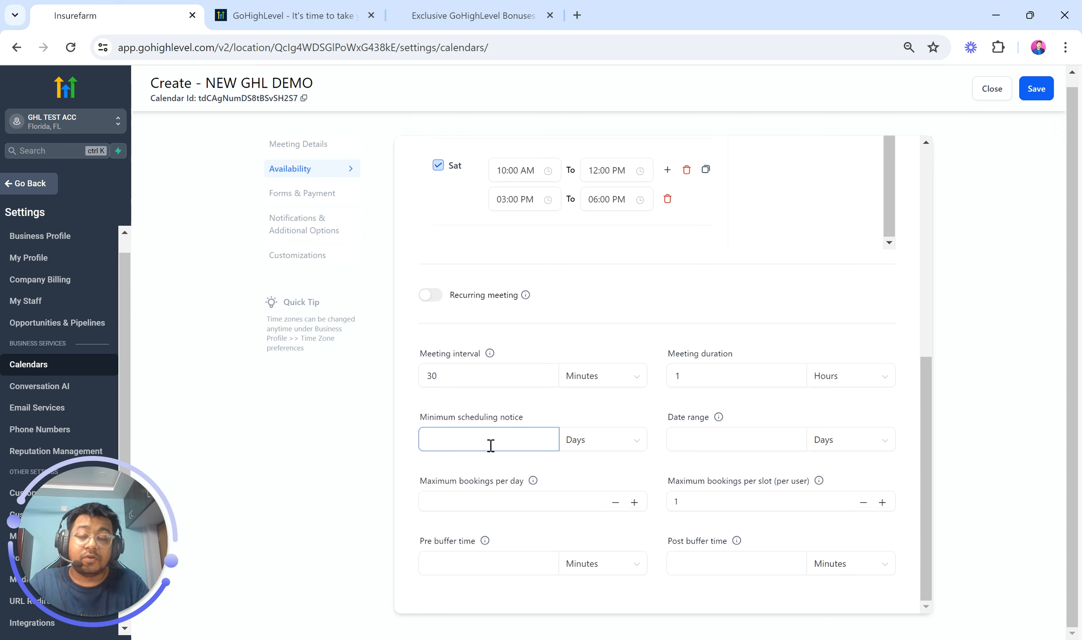
type("10")
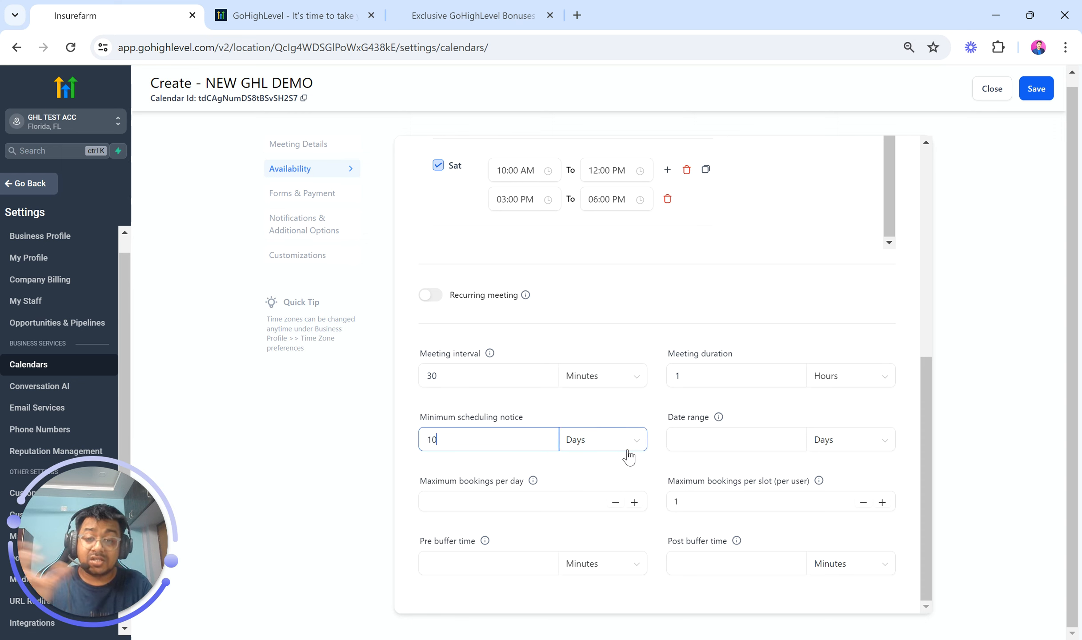
left_click(722, 435)
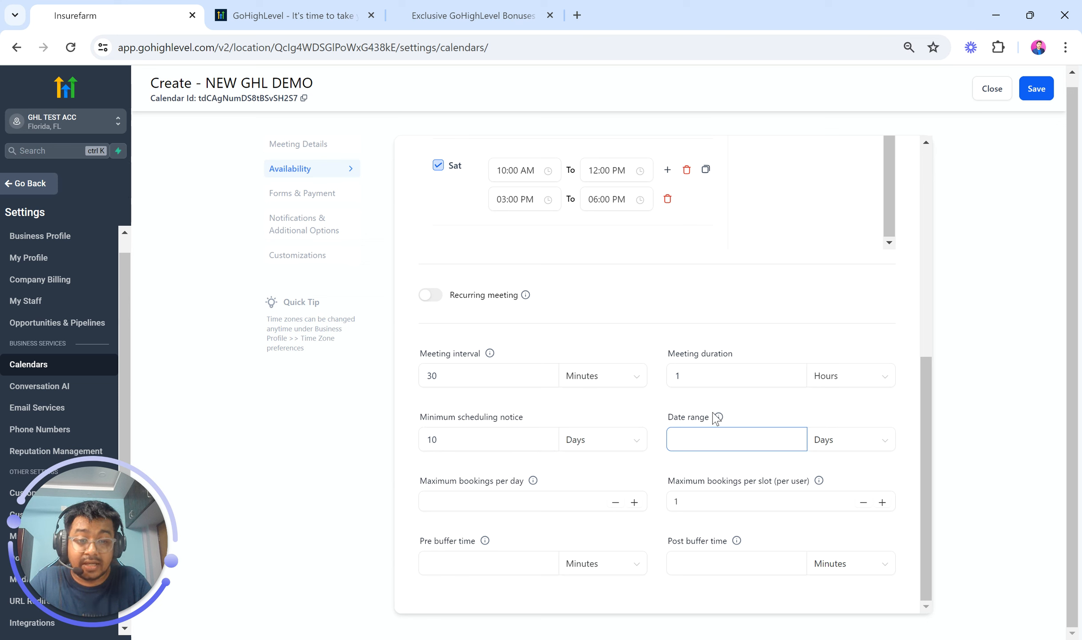
mouse_move(719, 421)
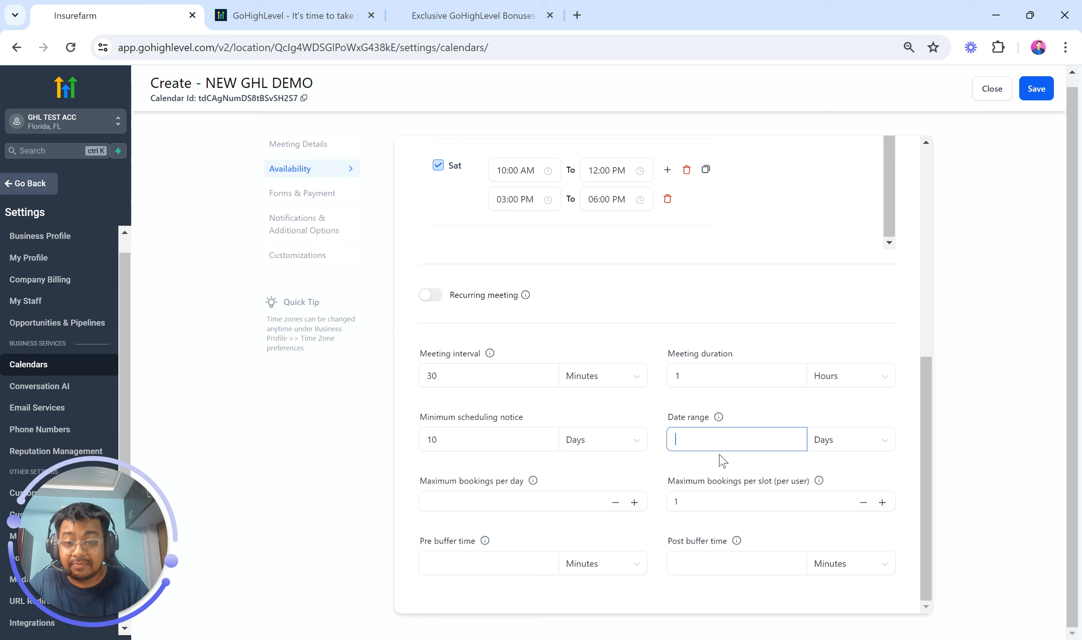
- Set the minimum scheduling notice to 1 day and the booking date range to 10 days
left_click_drag(449, 442, 407, 446)
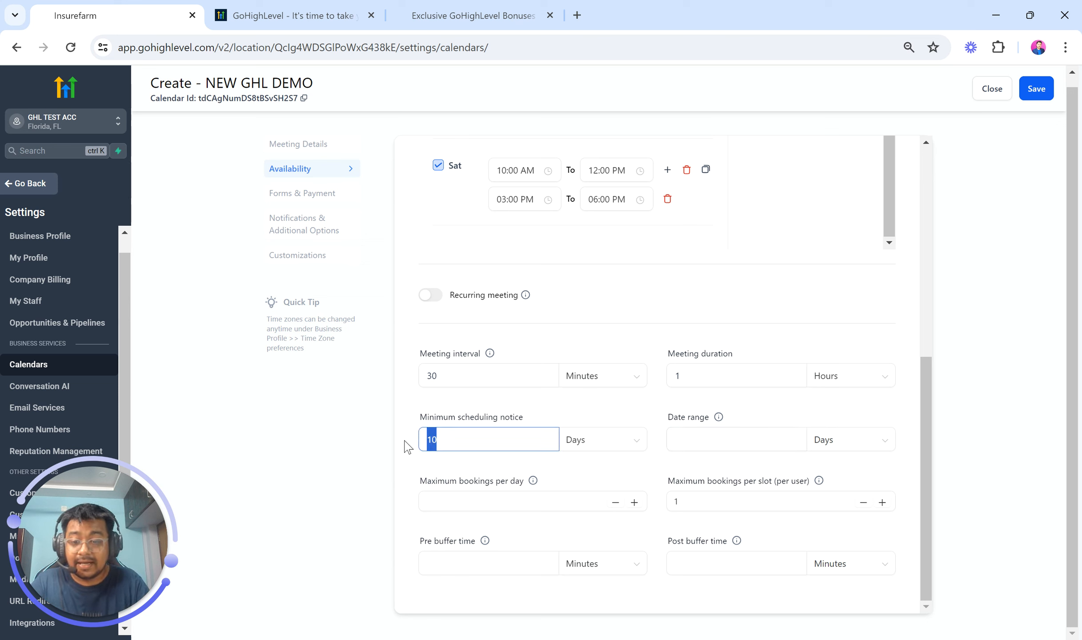
type("1")
left_click(698, 439)
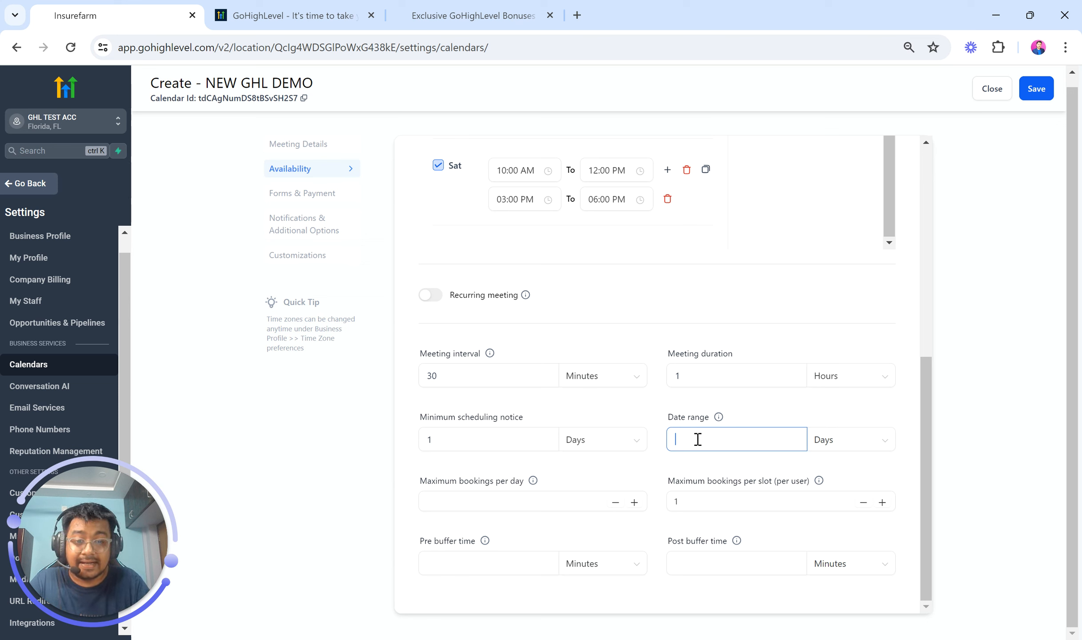
type("10")
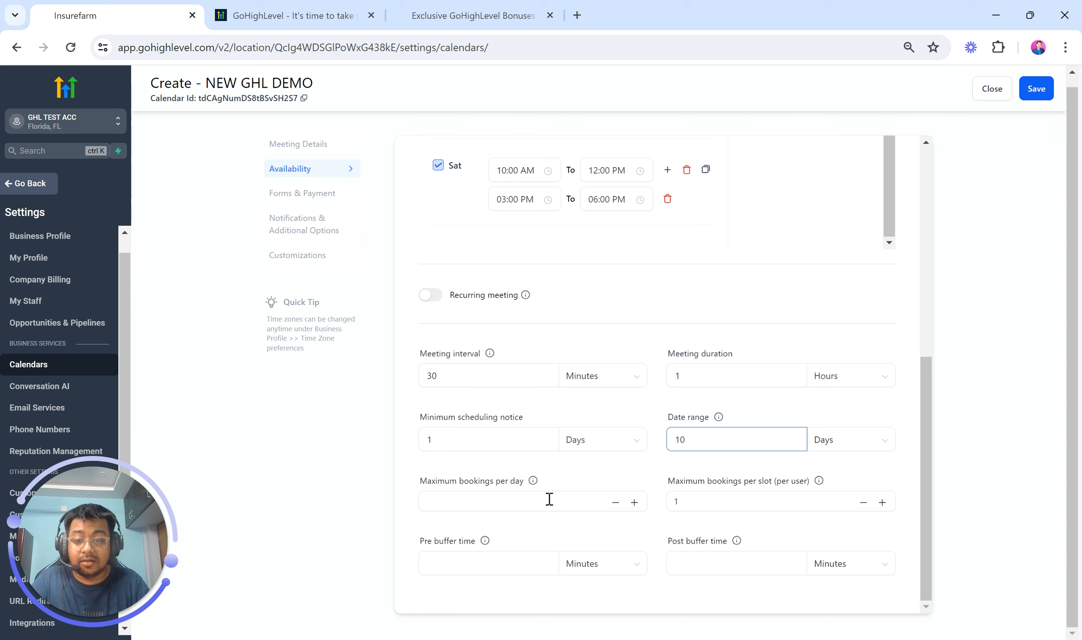
left_click(480, 504)
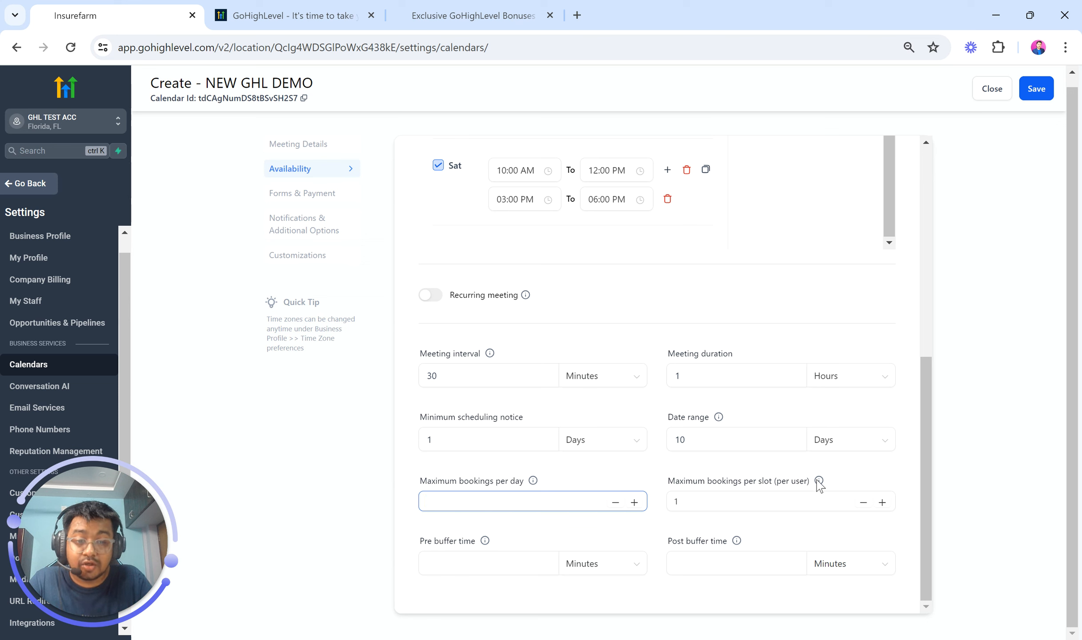
mouse_move(818, 480)
left_click(526, 562)
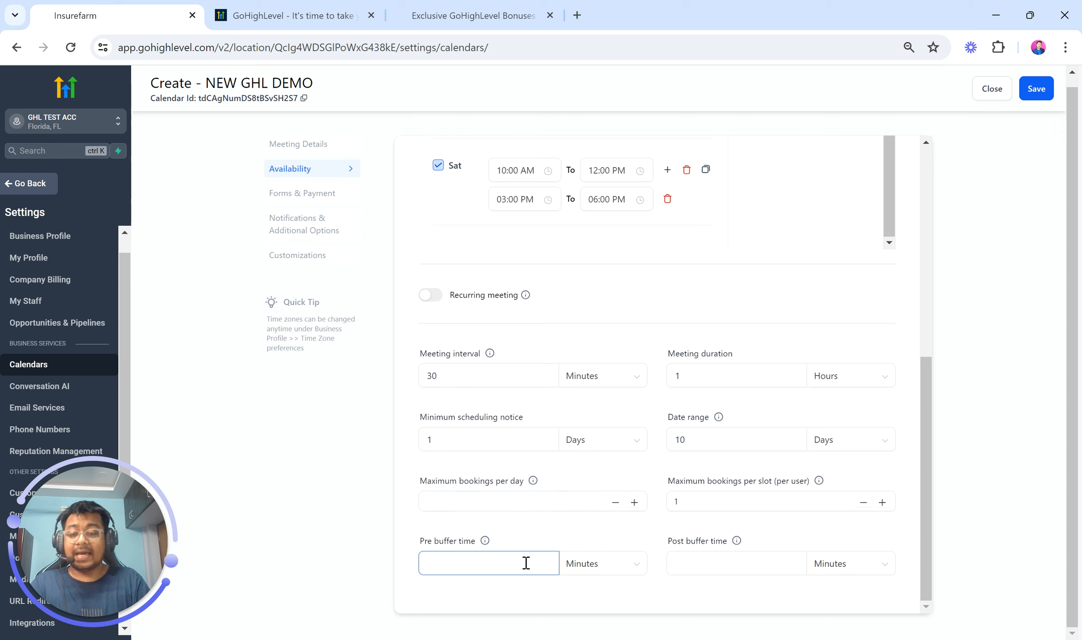
type("15")
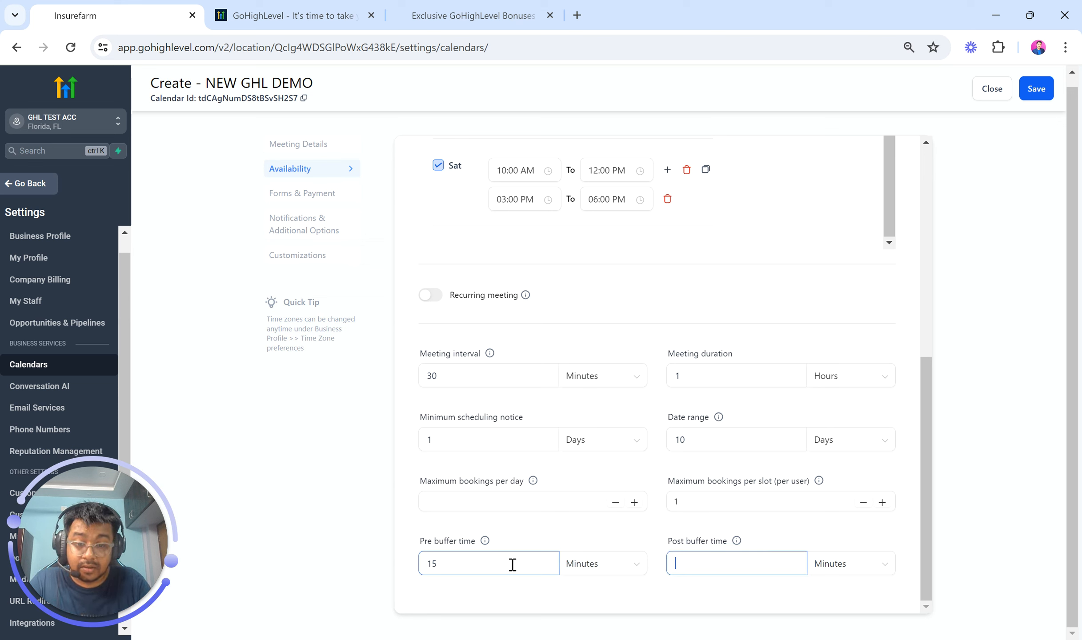
left_click_drag(512, 566, 411, 568)
key("BackSpace")
- Set the post buffer time to 15 minutes and save the availability settings
left_click(696, 563)
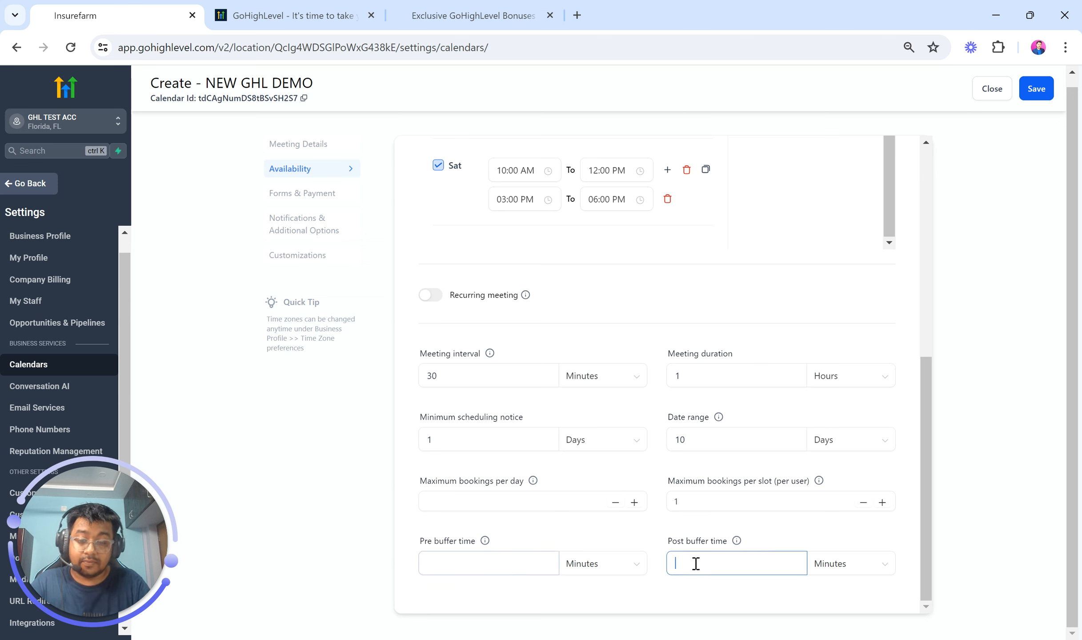
type("15")
mouse_move(737, 542)
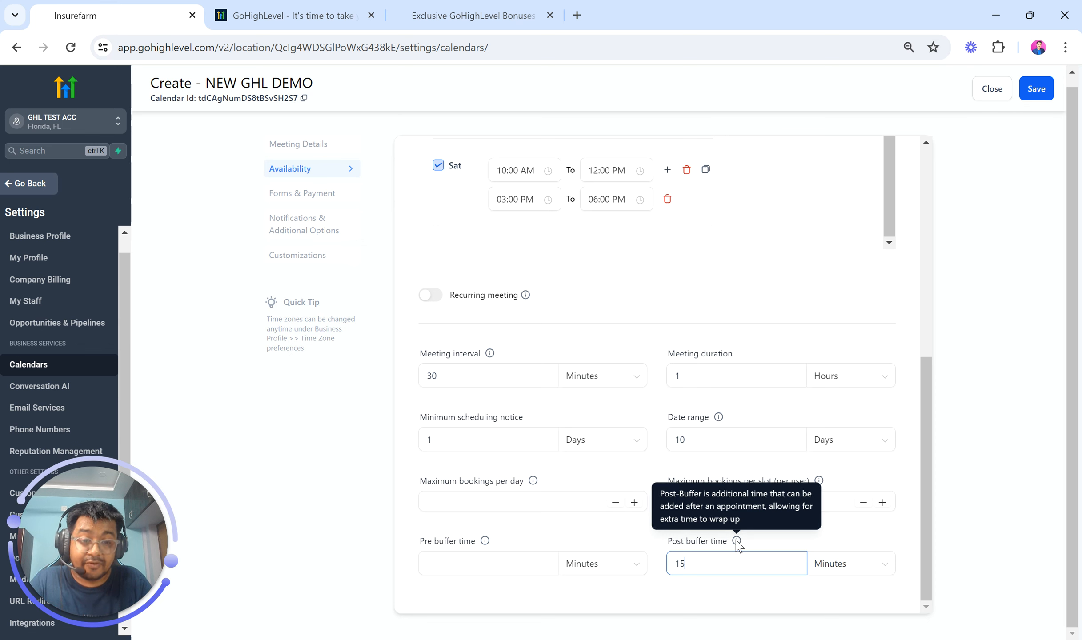
left_click(823, 548)
scroll(794, 547, "up", 8)
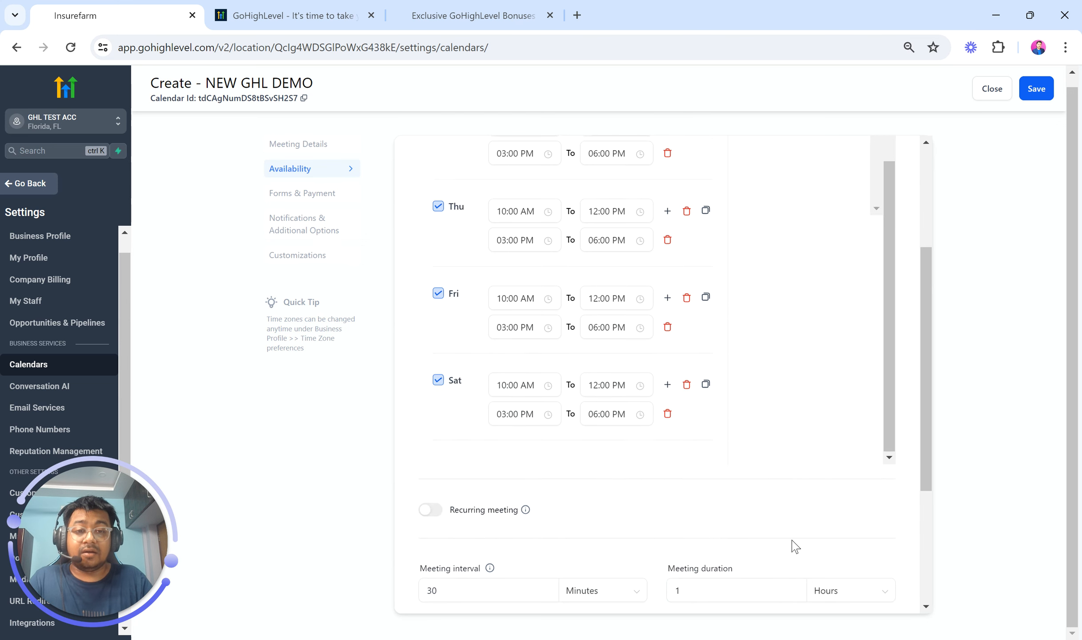
scroll(795, 546, "down", 8)
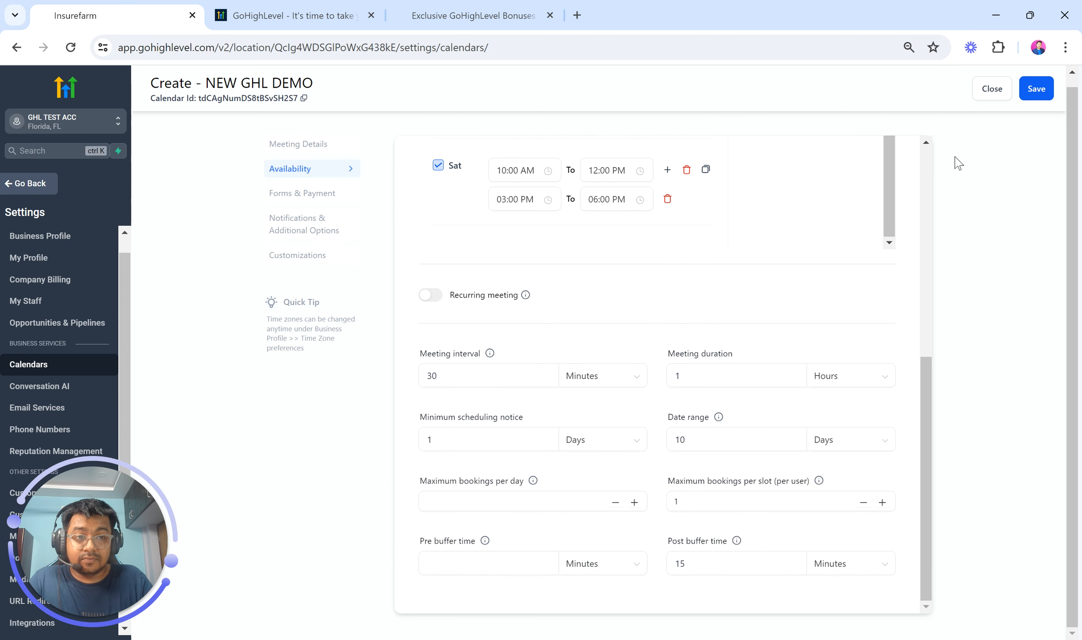
left_click(1039, 90)
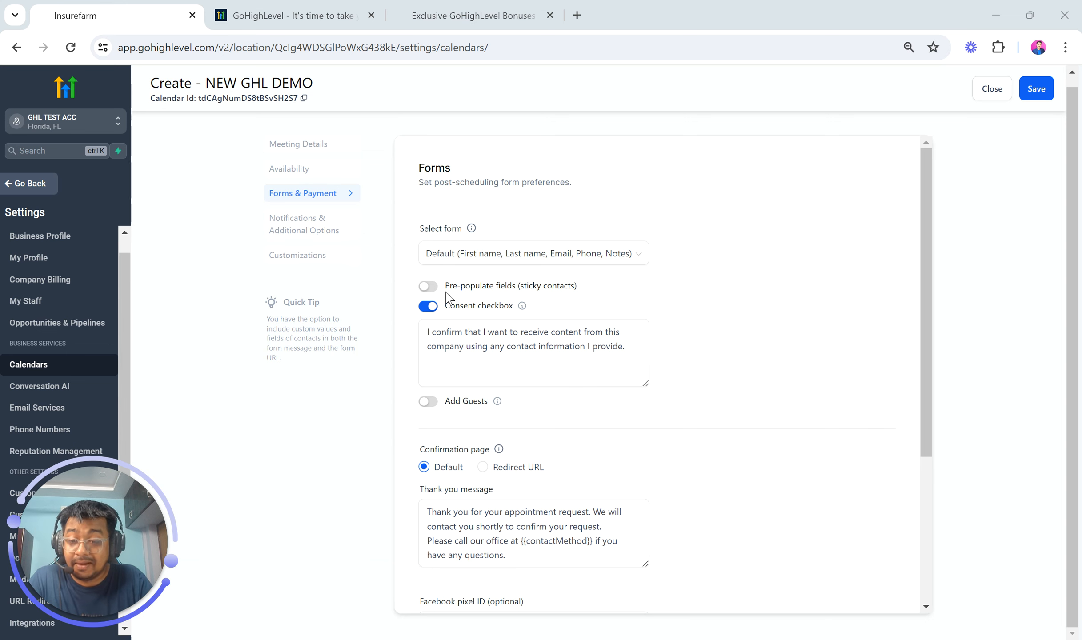
- Choose the Marketing Agency form as the calendar's booking form and enable adding guests
scroll(559, 304, "up", 1)
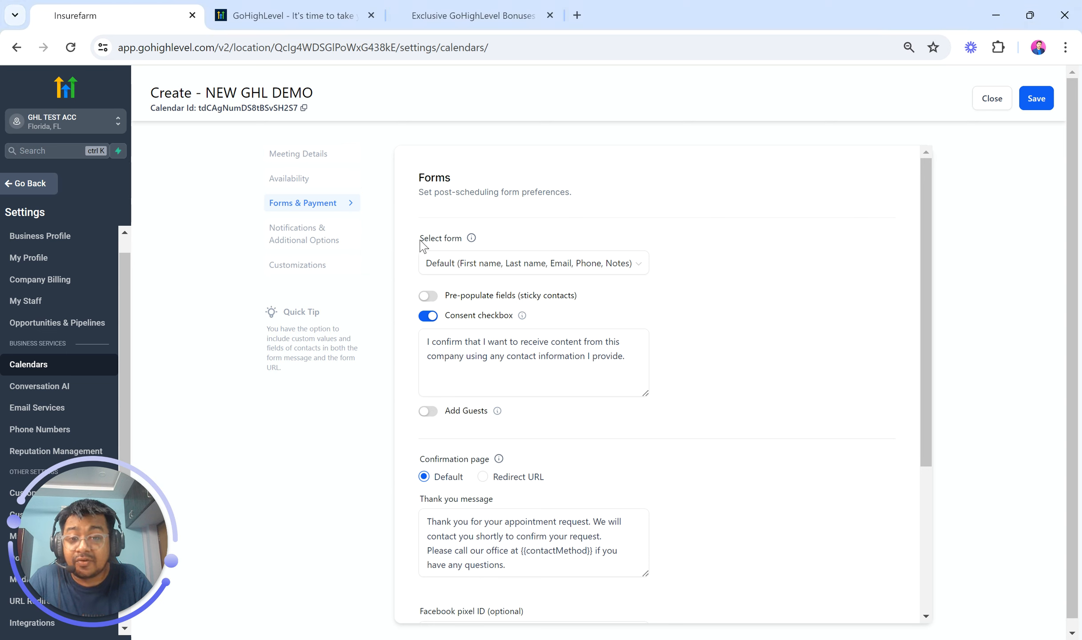
left_click_drag(421, 244, 472, 240)
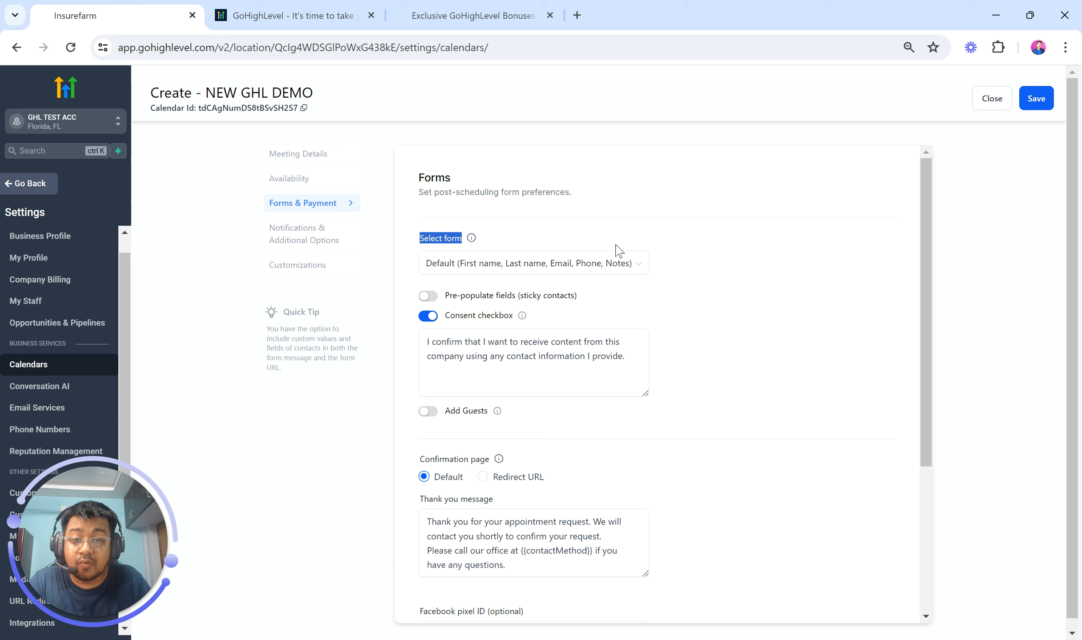
left_click(610, 263)
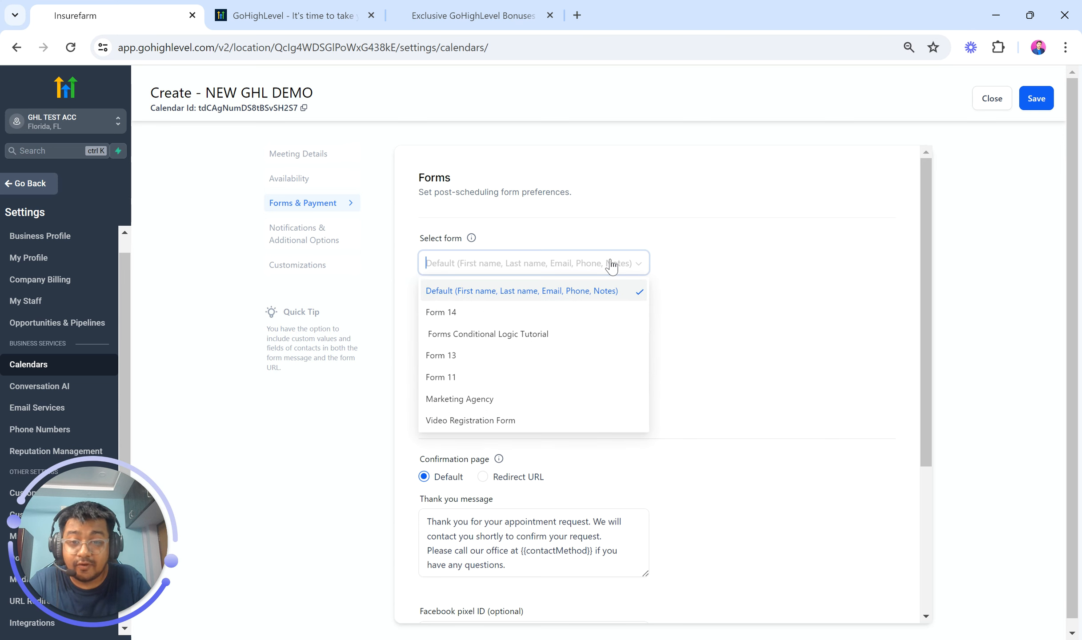
left_click(704, 262)
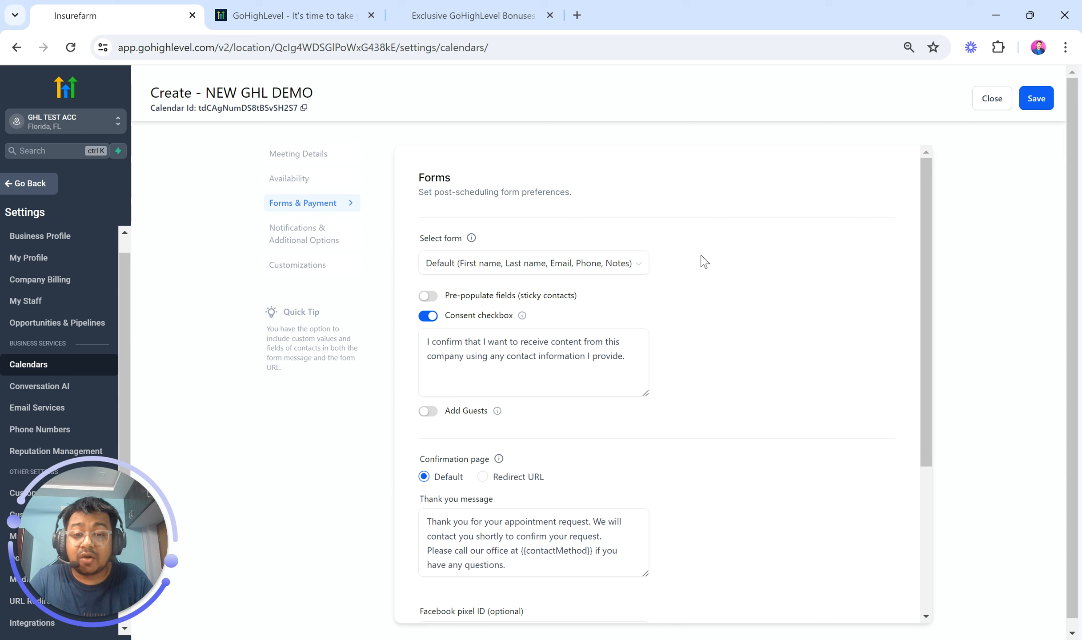
left_click(612, 262)
scroll(567, 387, "down", 3)
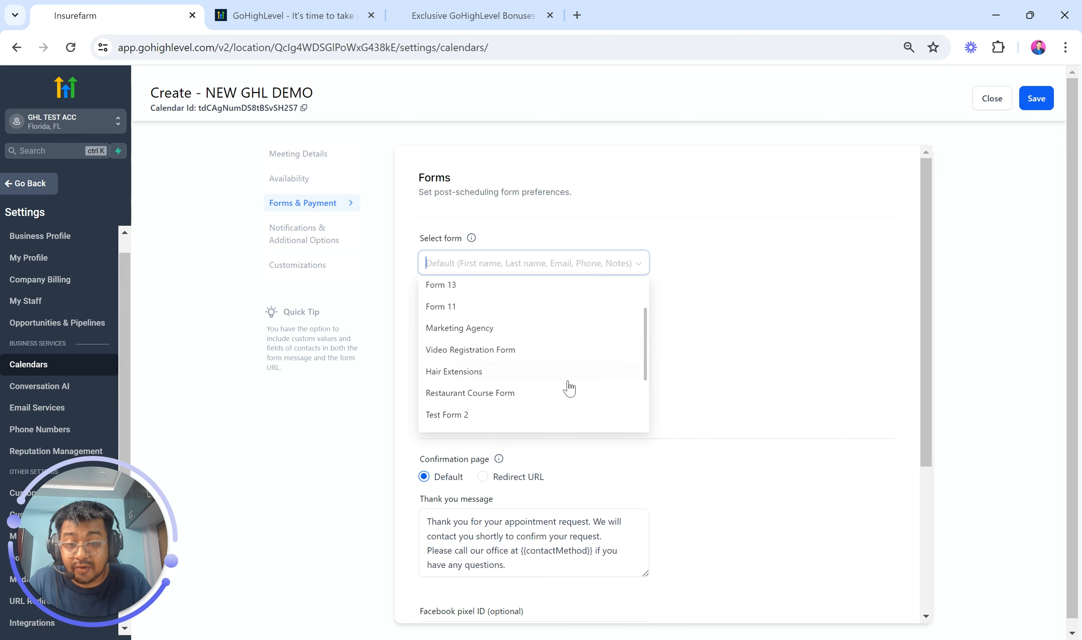
scroll(569, 387, "down", 2)
scroll(569, 387, "up", 6)
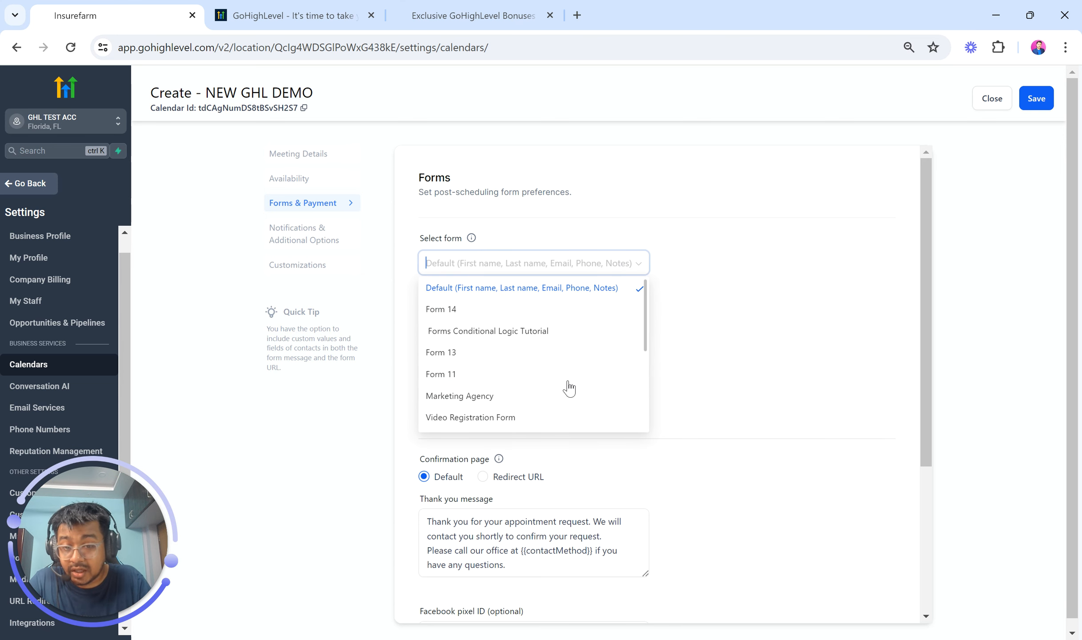
scroll(570, 387, "down", 1)
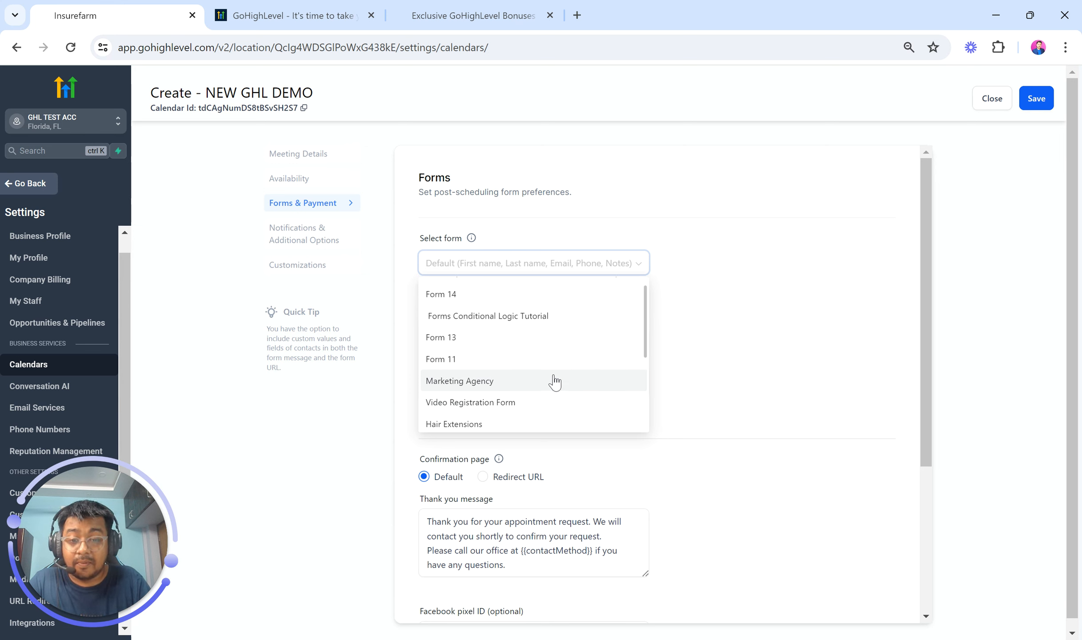
left_click(555, 382)
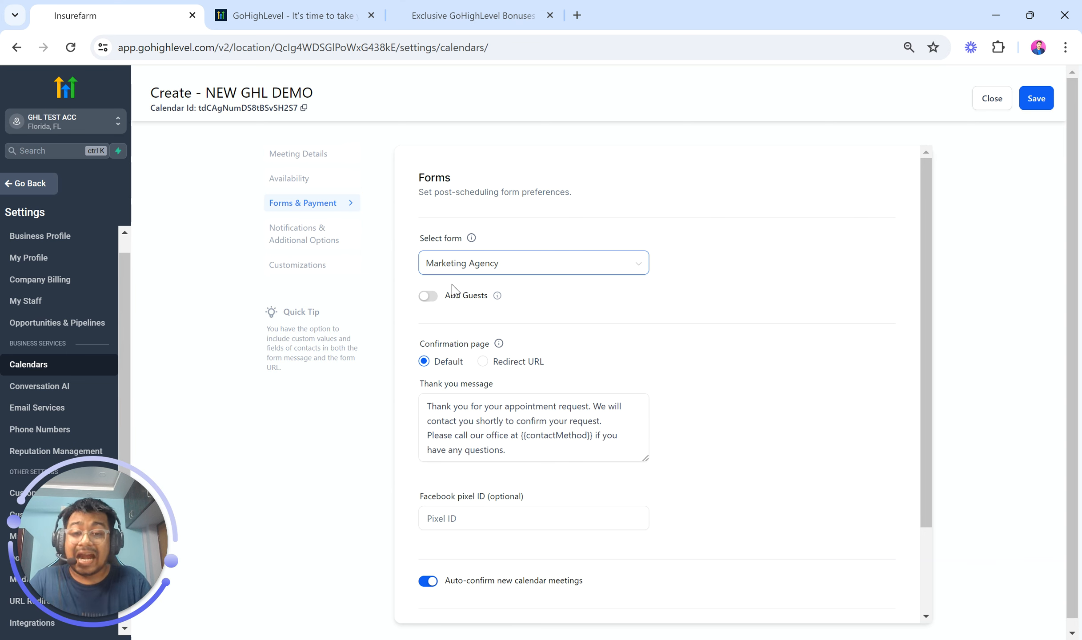
left_click(429, 297)
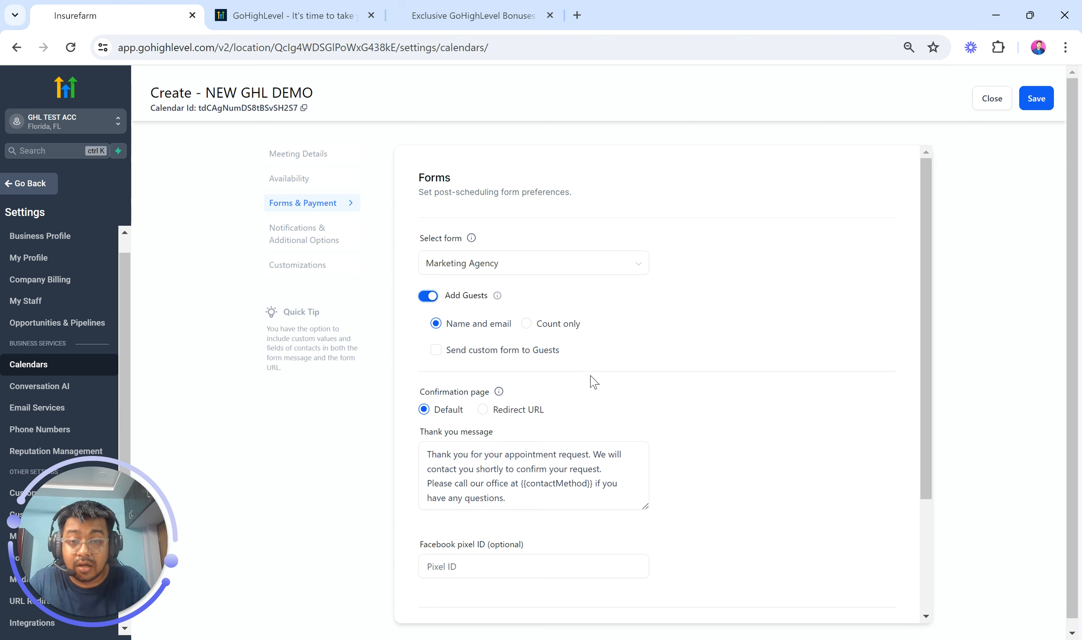
- Examine the confirmation page's default thank-you message and its Redirect URL alternative, keeping the Default option
scroll(592, 380, "down", 1)
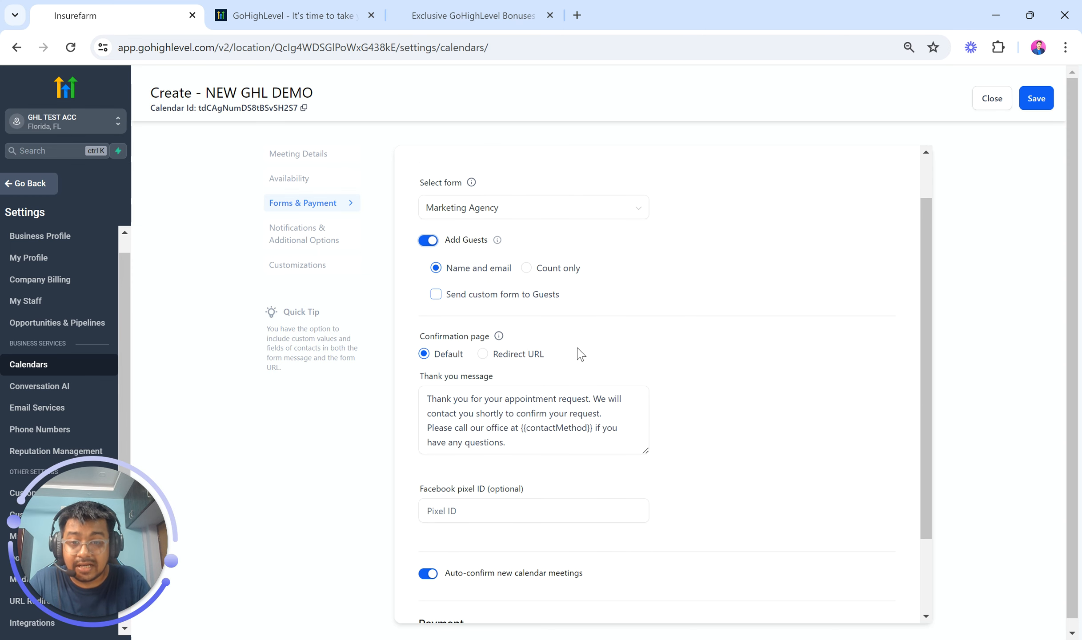
scroll(580, 354, "down", 1)
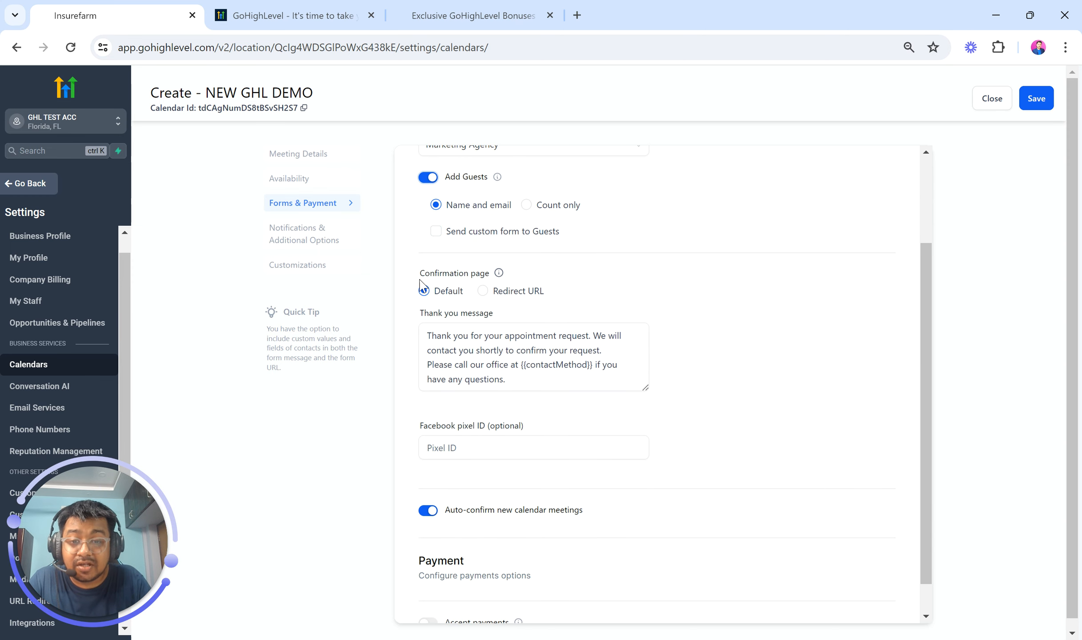
left_click_drag(420, 273, 491, 273)
mouse_move(500, 273)
left_click(612, 315)
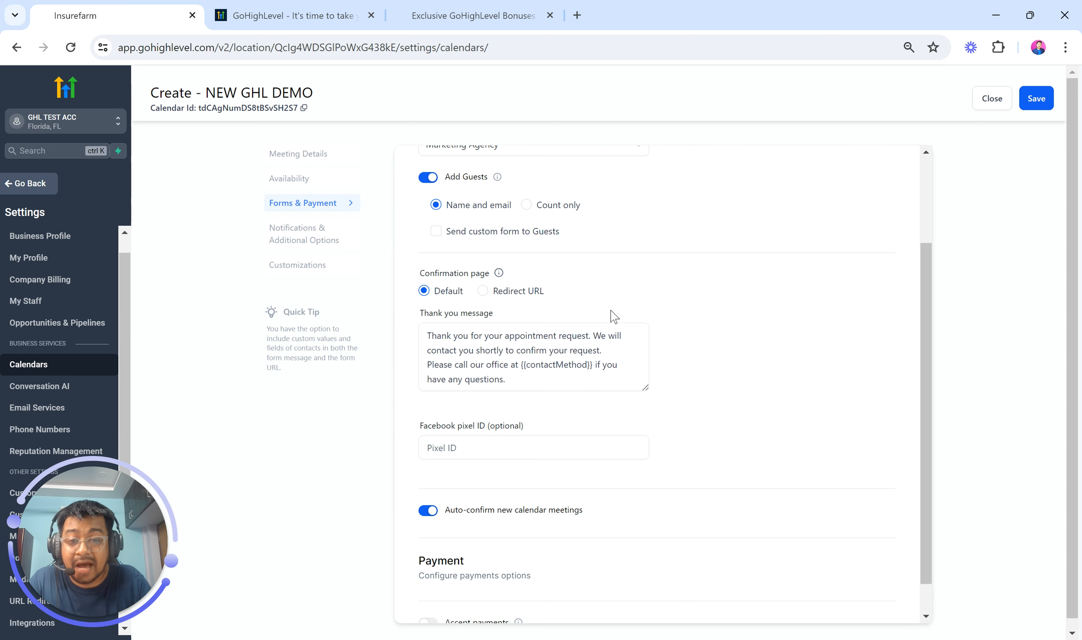
left_click(556, 372)
key("ctrl+a")
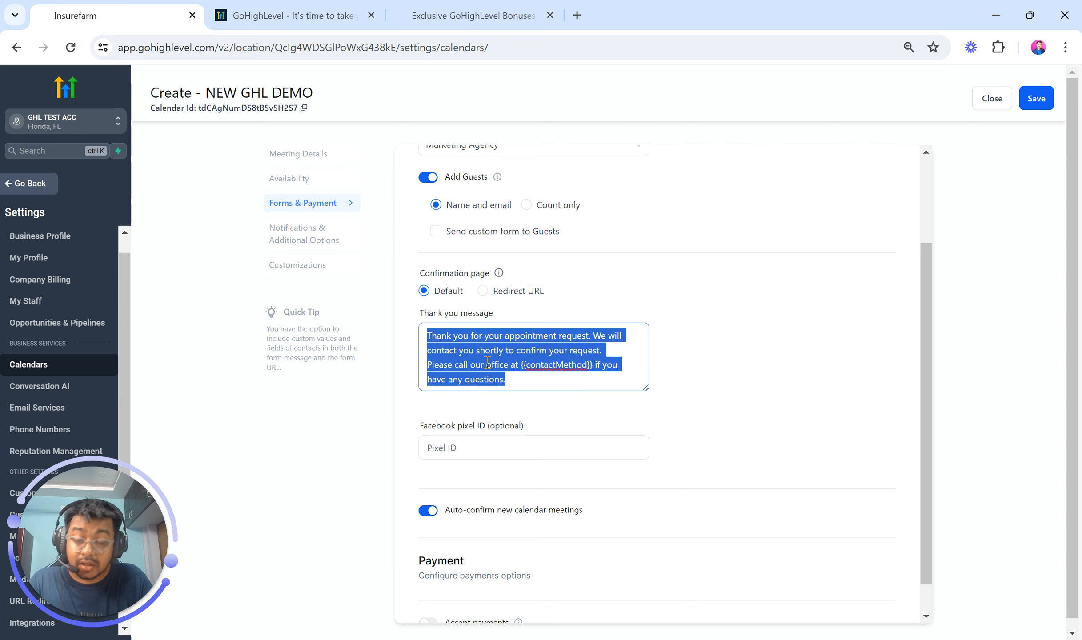
left_click(482, 291)
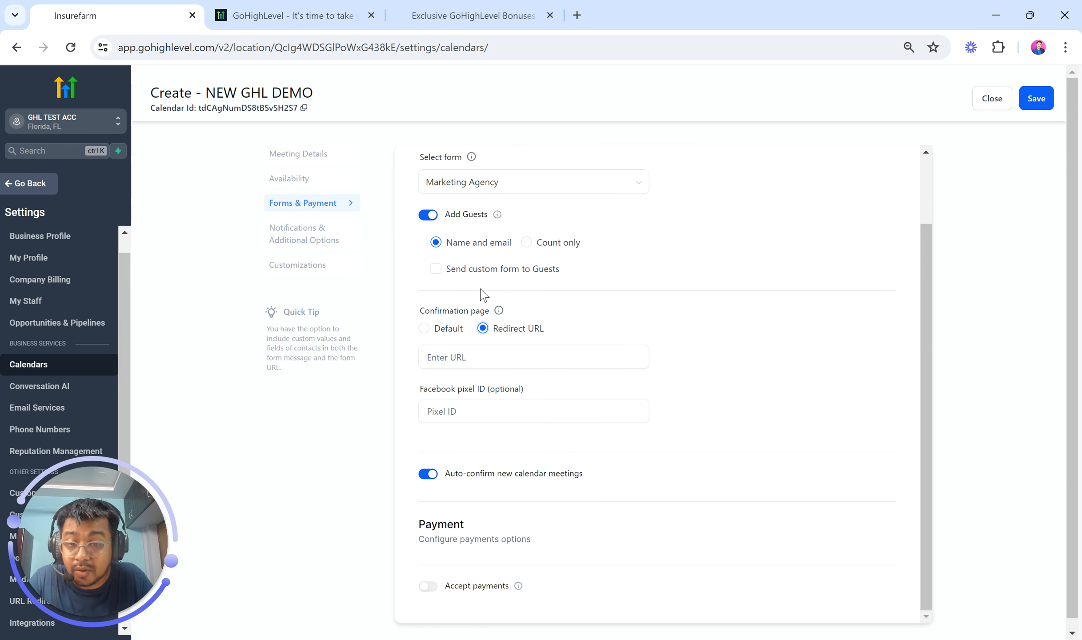
left_click(475, 349)
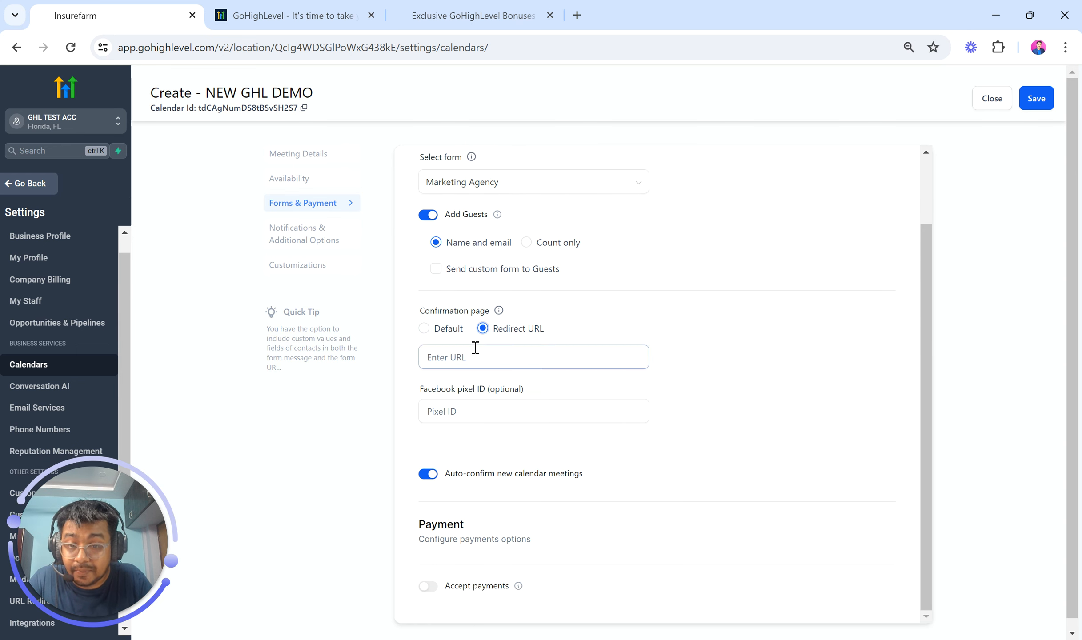
left_click(470, 410)
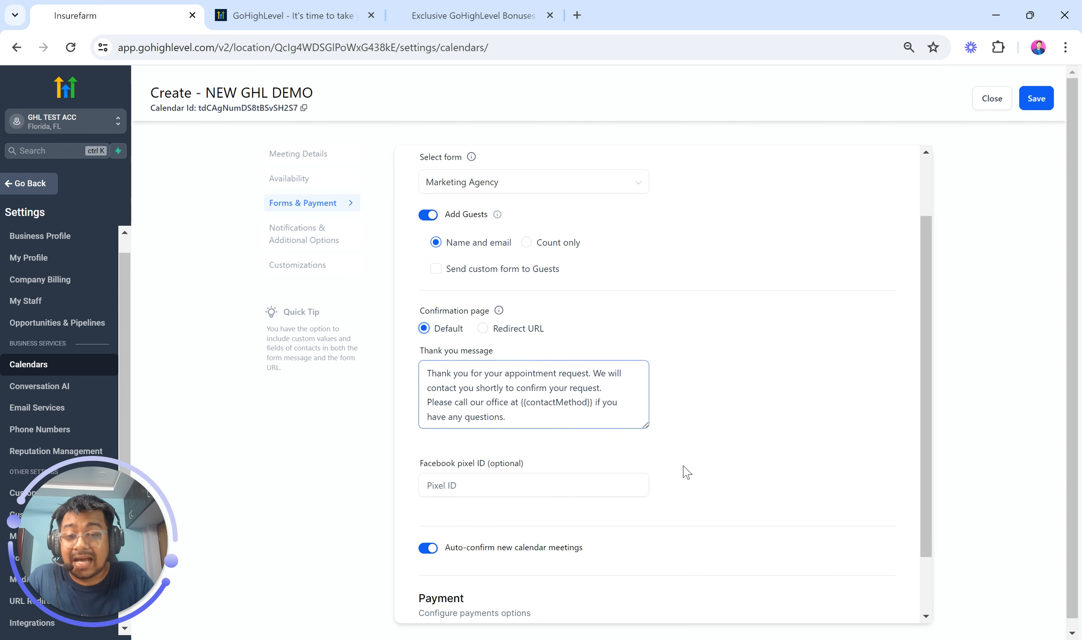
- Review the auto-confirm and payment options, then save the forms and payment settings
scroll(685, 471, "down", 2)
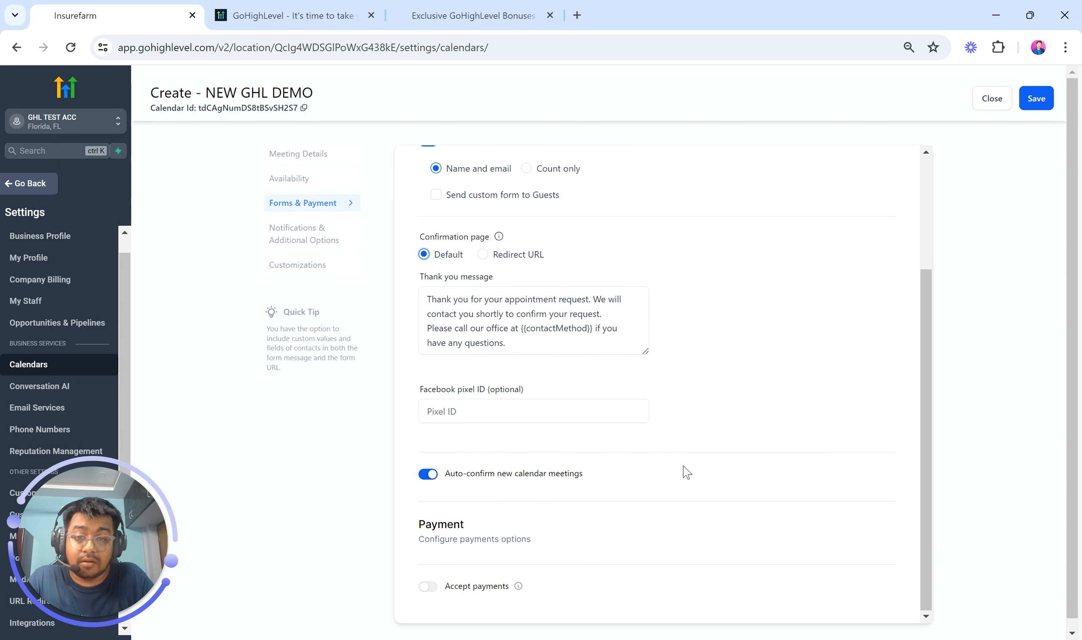
scroll(598, 450, "down", 1)
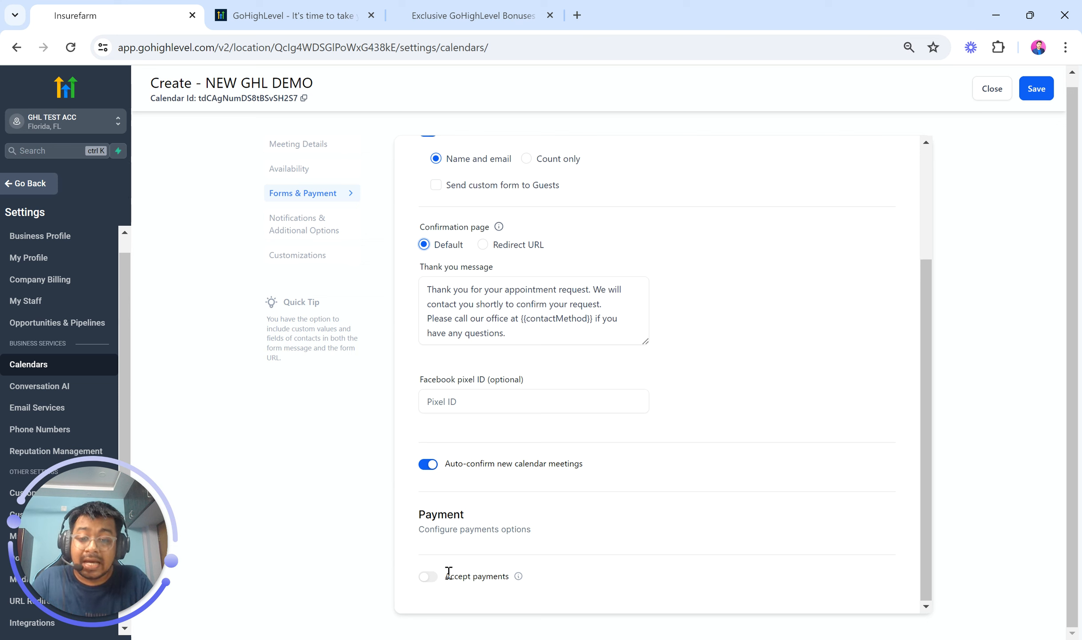
mouse_move(520, 579)
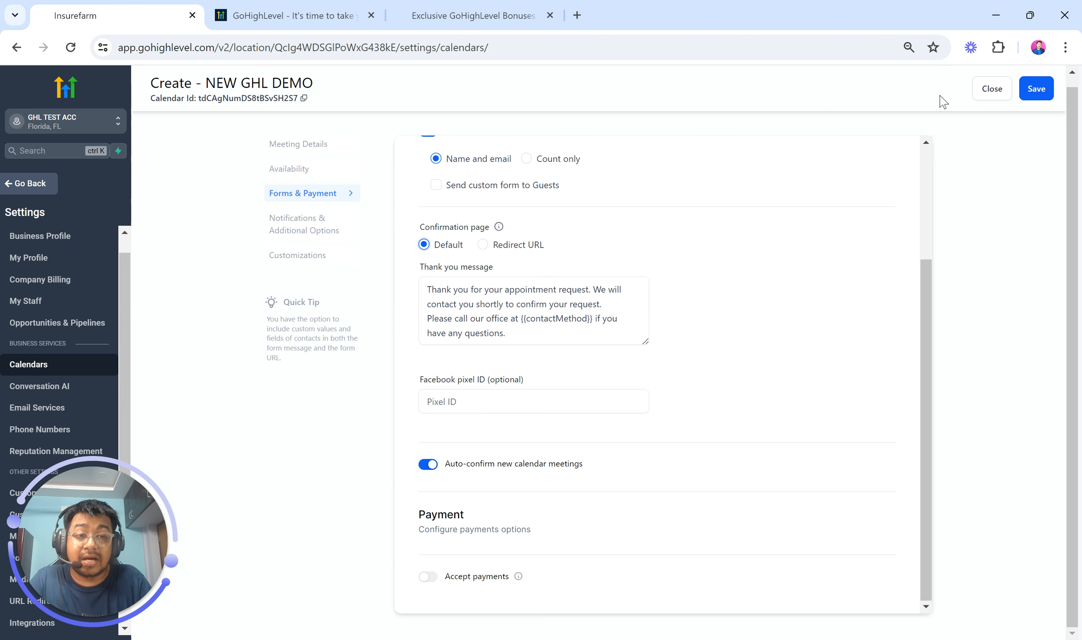
left_click(1029, 92)
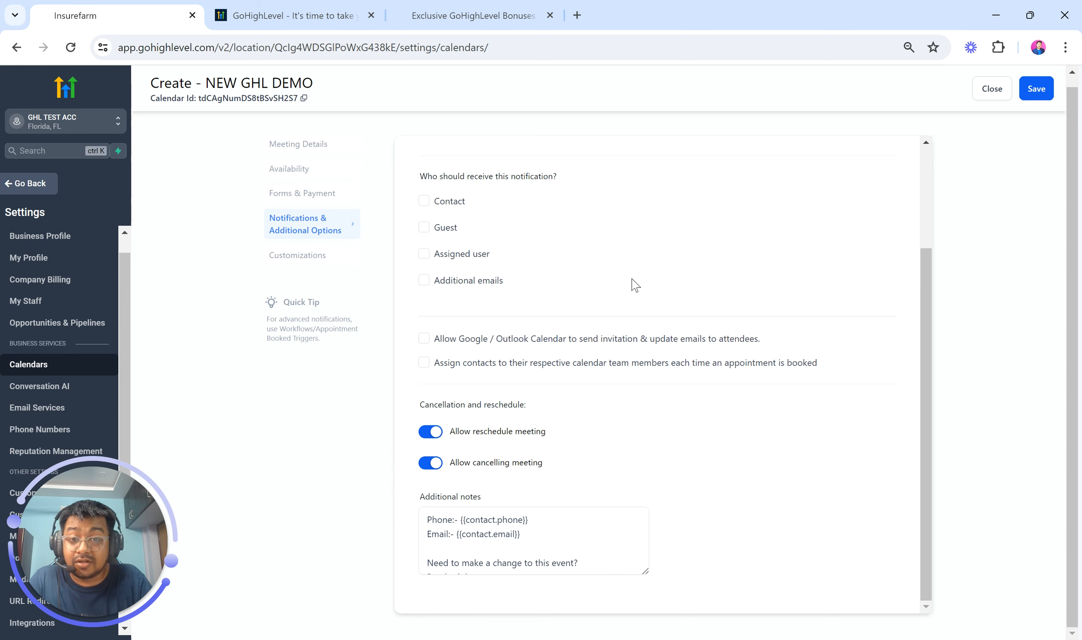
- Review the notification type choices, keeping Acknowledgement email, and the question of who should receive the notification
scroll(635, 284, "up", 3)
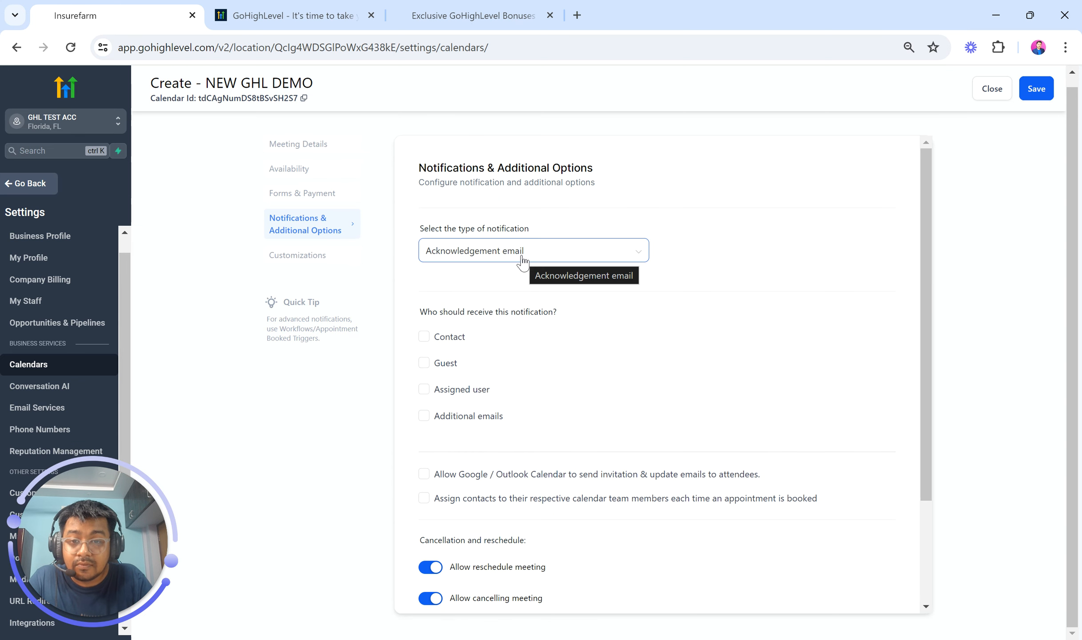
left_click(535, 256)
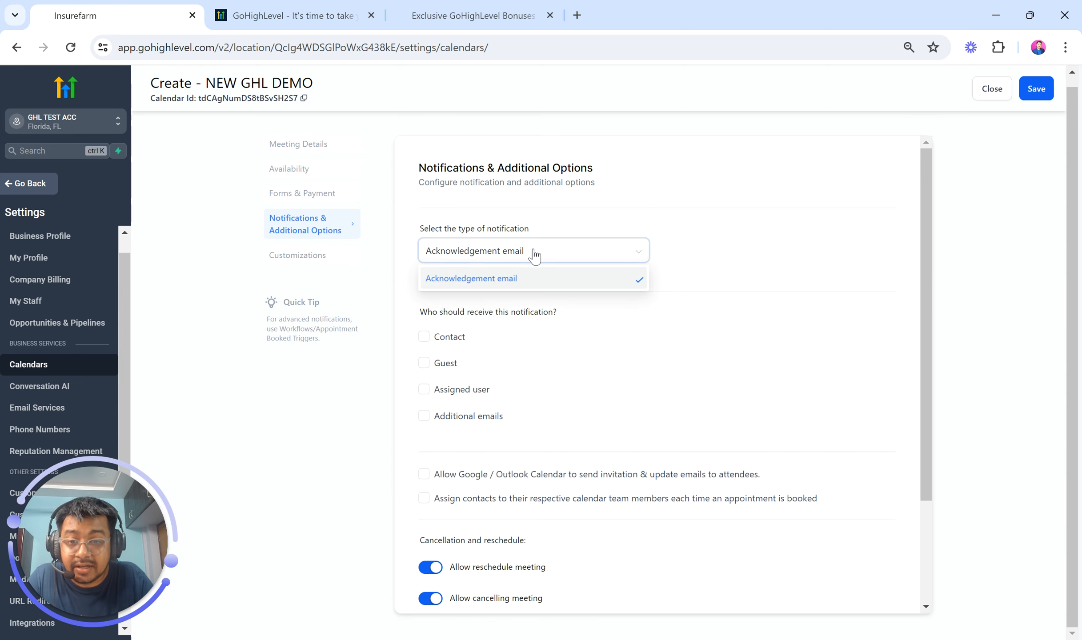
left_click(523, 280)
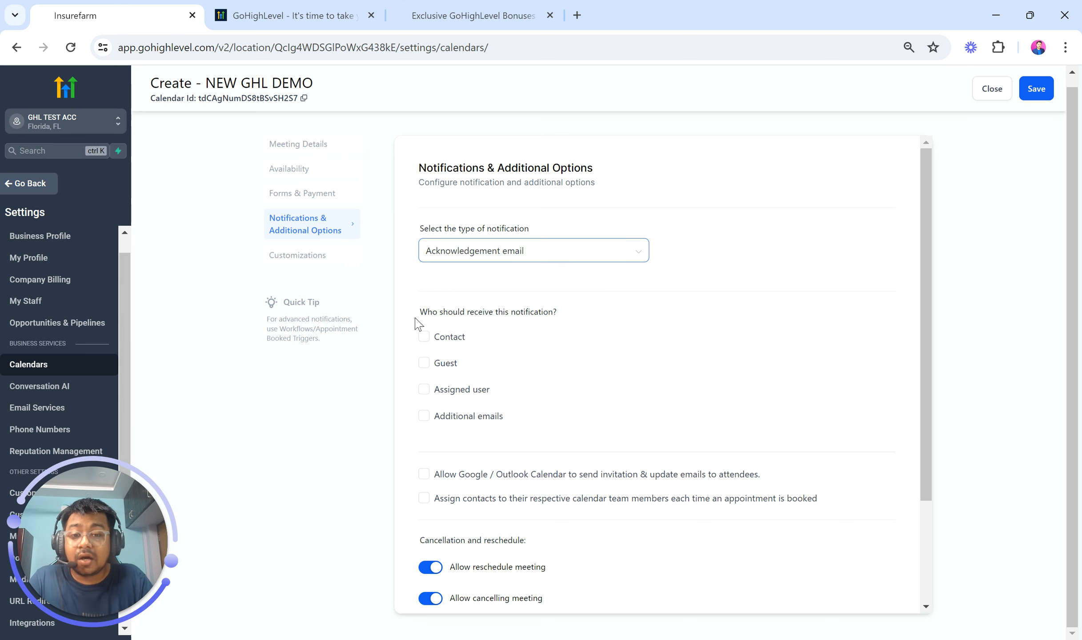
left_click_drag(417, 313, 579, 313)
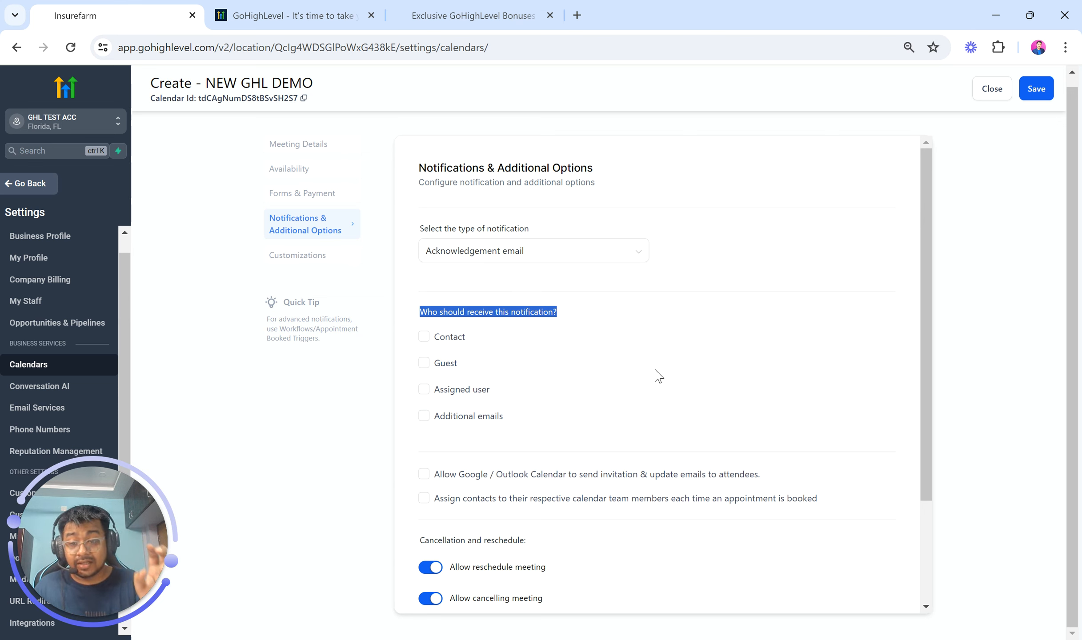
scroll(657, 374, "down", 1)
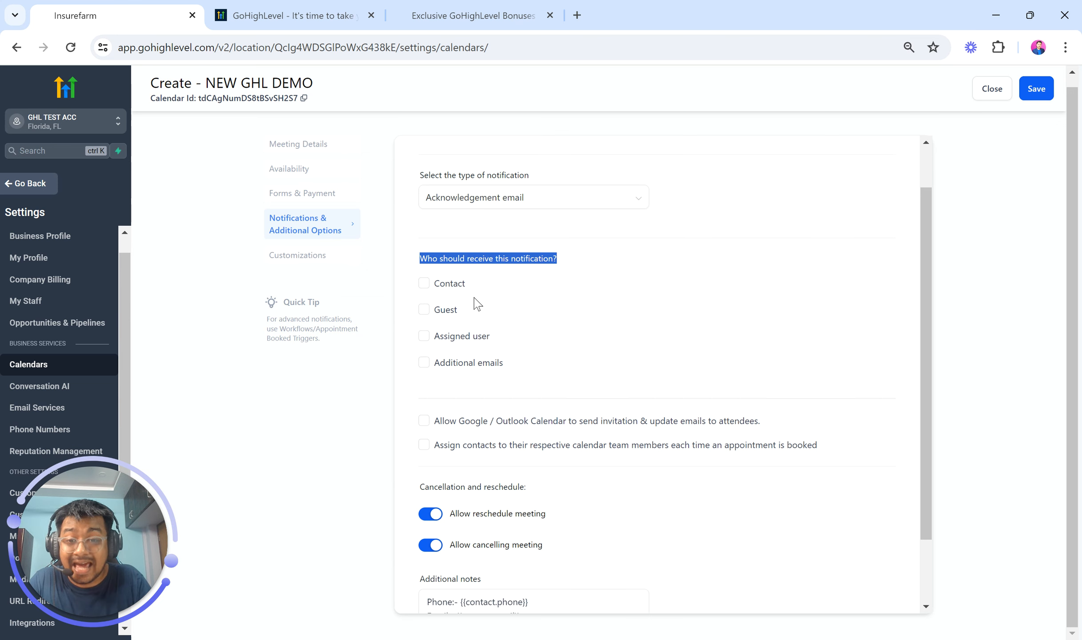
left_click(424, 284)
left_click(424, 311)
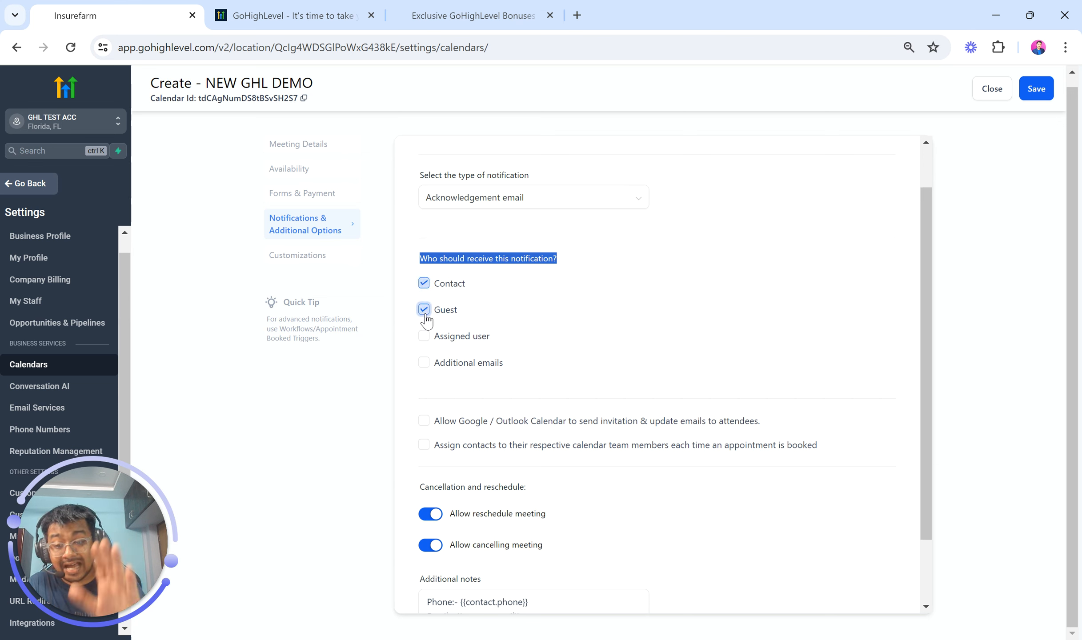
left_click(424, 284)
left_click(425, 311)
- Allow Google/Outlook Calendar invitation emails, assign contacts to their calendar team members on each booking, and save the notification settings
scroll(489, 376, "down", 2)
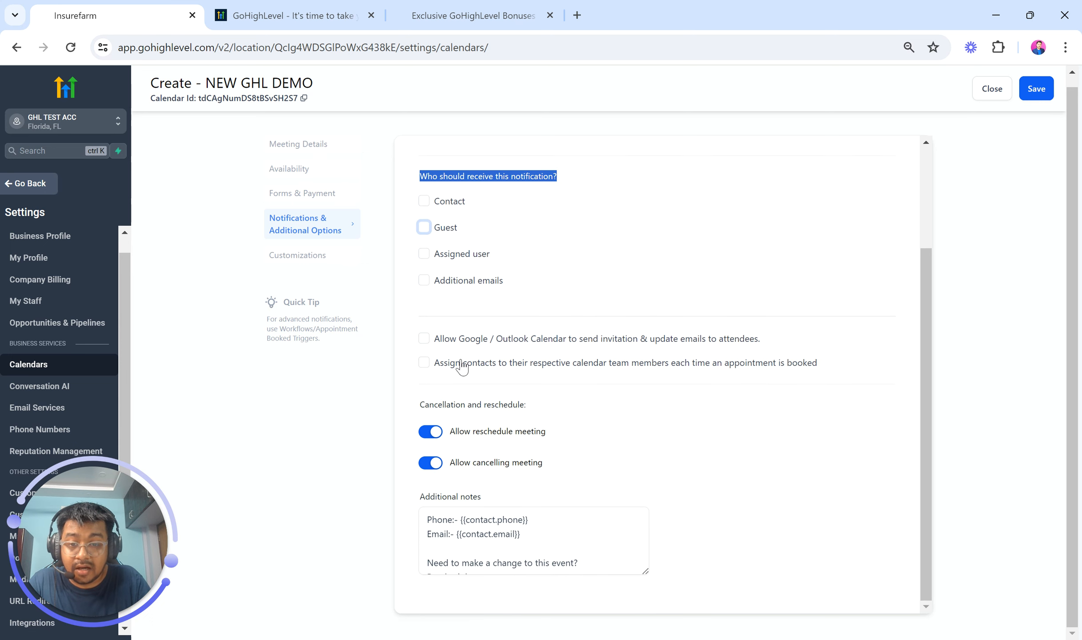
left_click(426, 341)
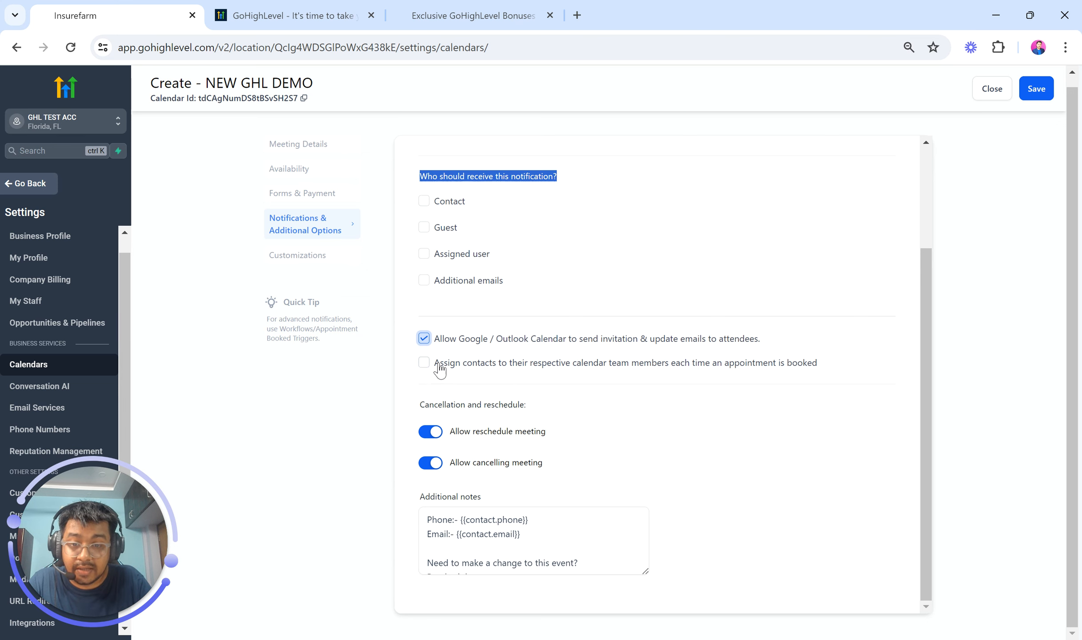
left_click(424, 364)
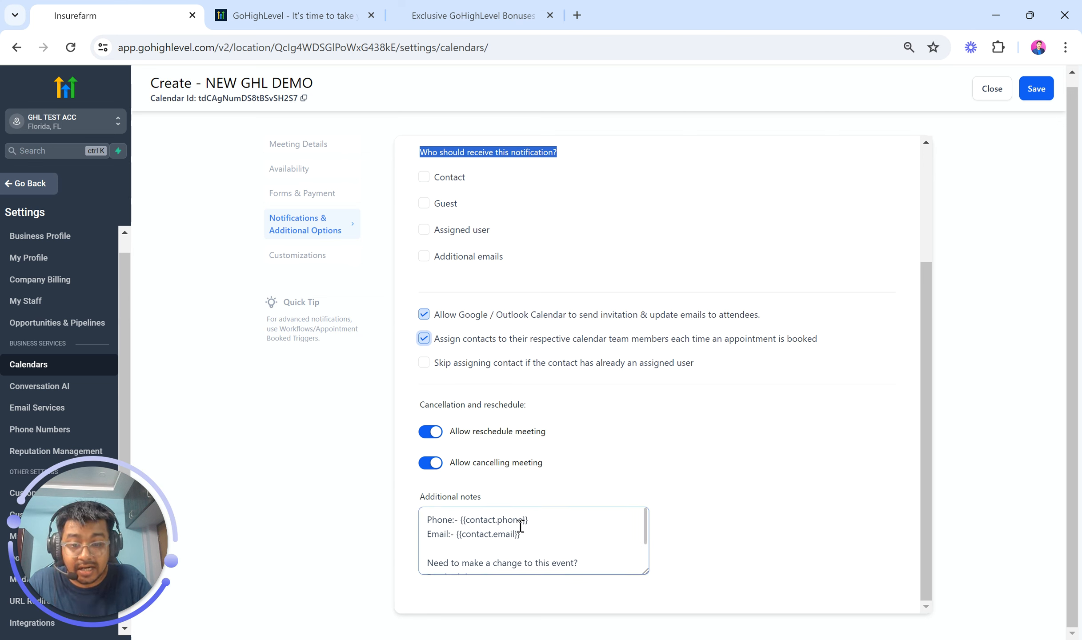
scroll(559, 546, "down", 2)
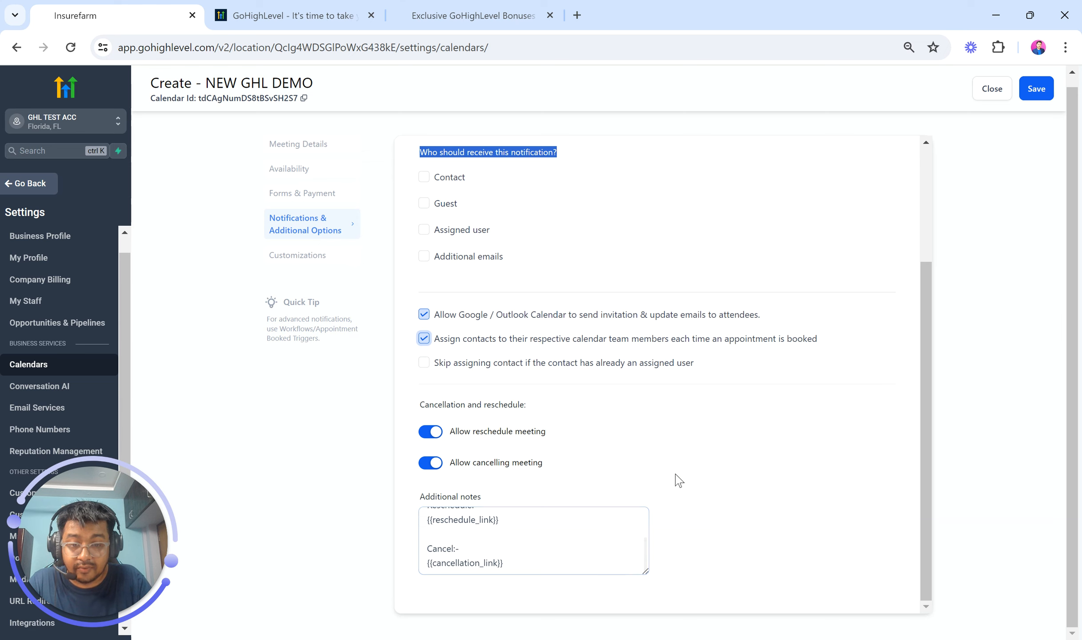
scroll(680, 478, "up", 5)
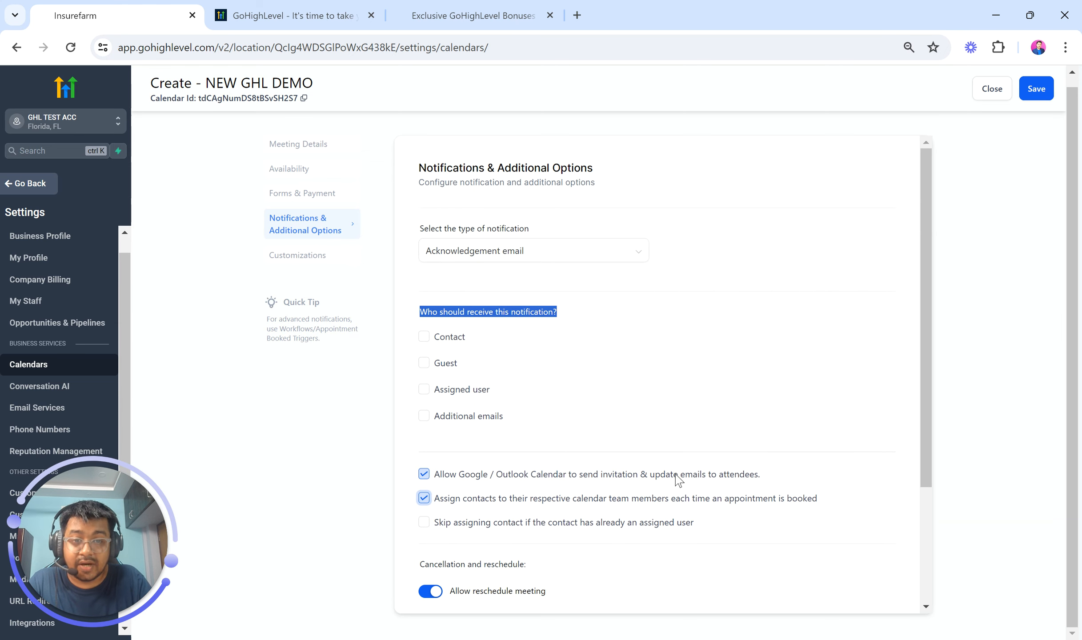
left_click(1034, 99)
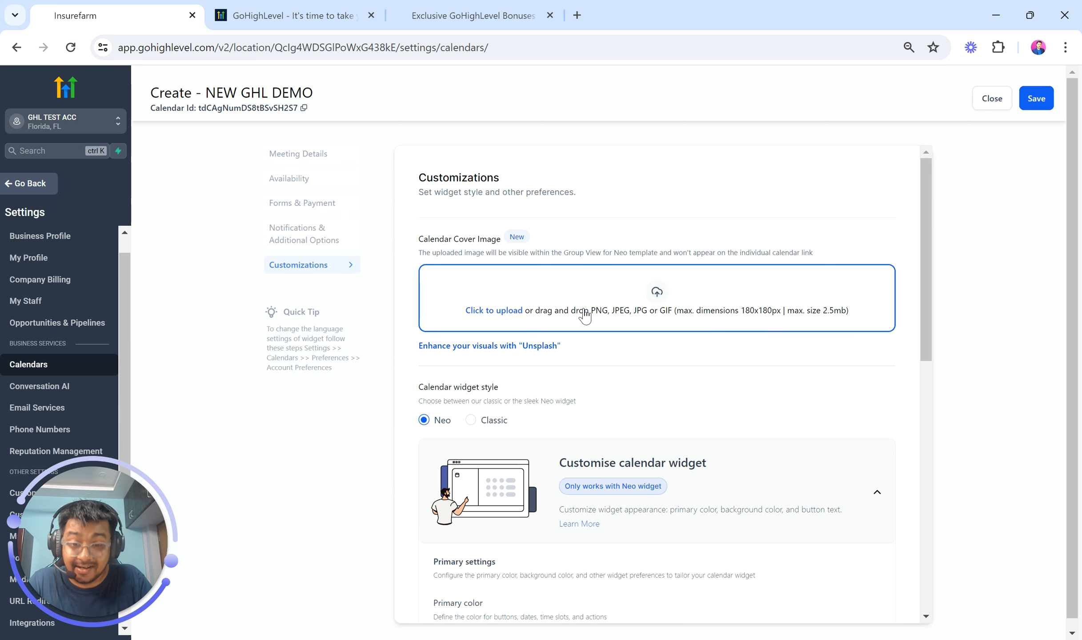
scroll(595, 338, "down", 5)
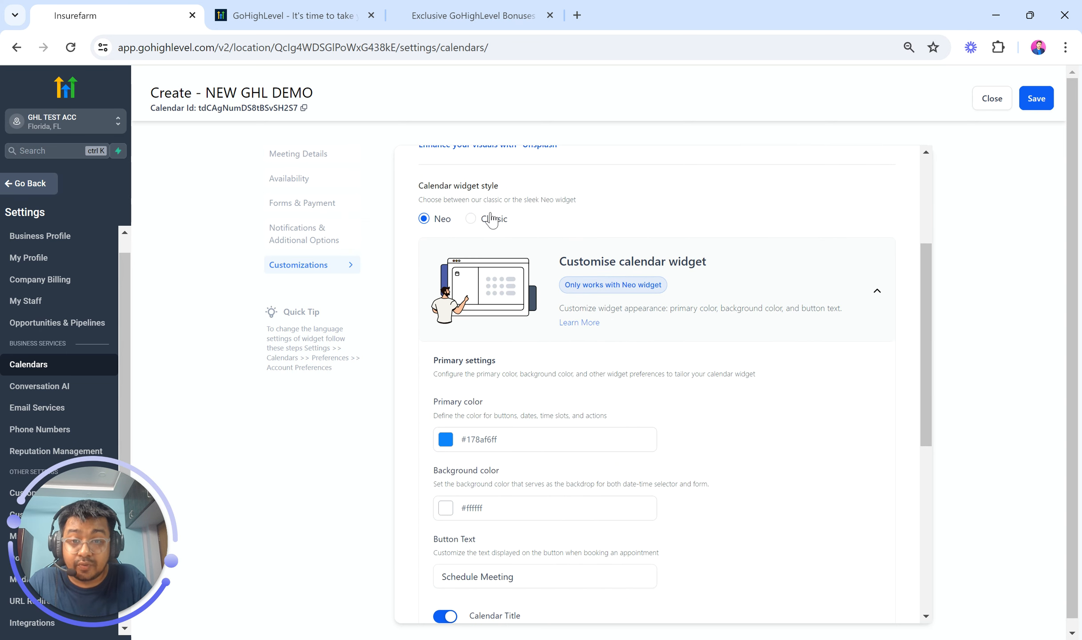
left_click(470, 218)
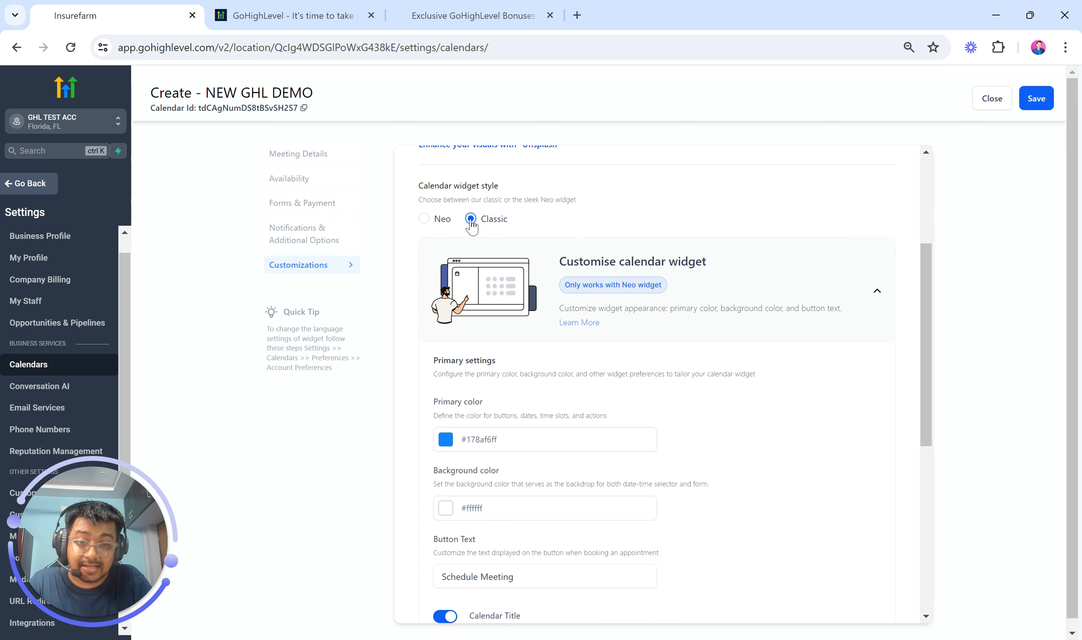
left_click(425, 218)
- Set the Neo calendar widget's primary color to purple #901EF5FF
scroll(604, 363, "down", 3)
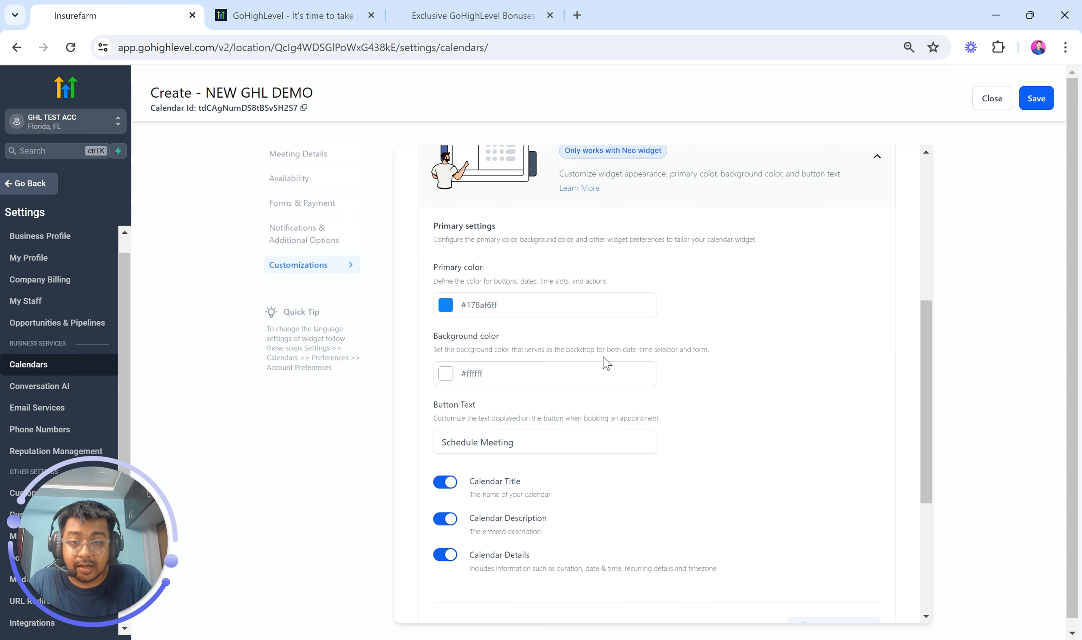
scroll(605, 363, "down", 1)
left_click(445, 270)
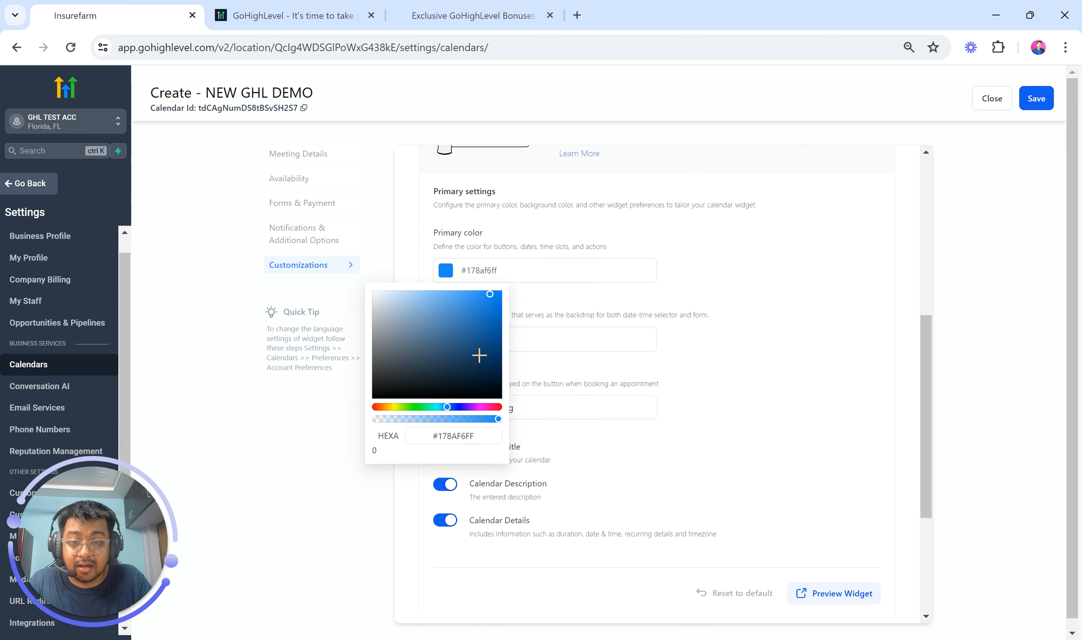
left_click(469, 409)
left_click_drag(472, 342, 487, 295)
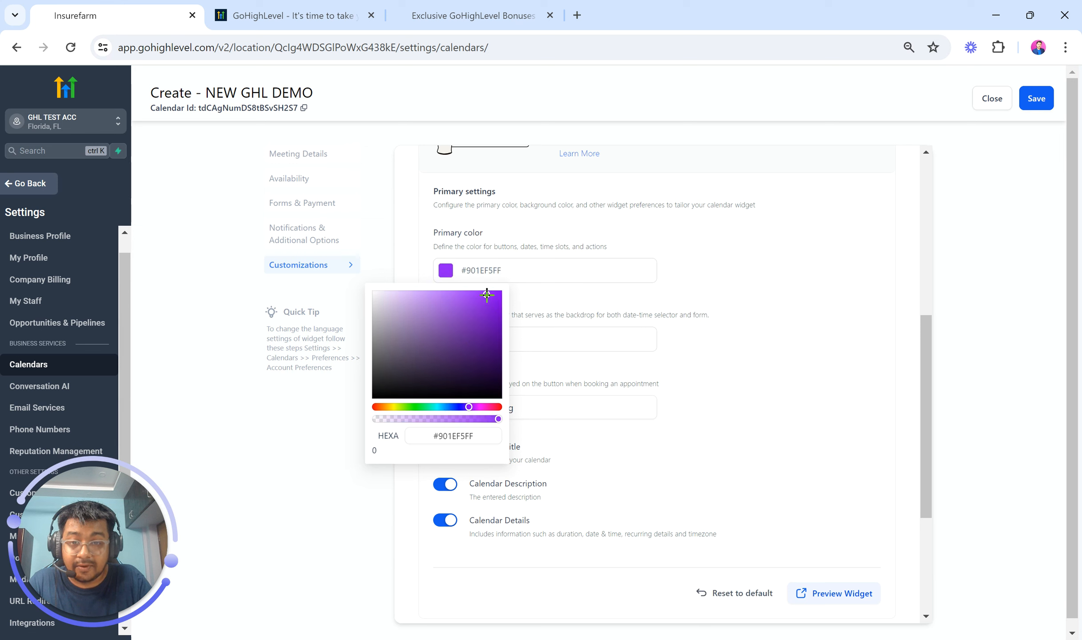
left_click(779, 316)
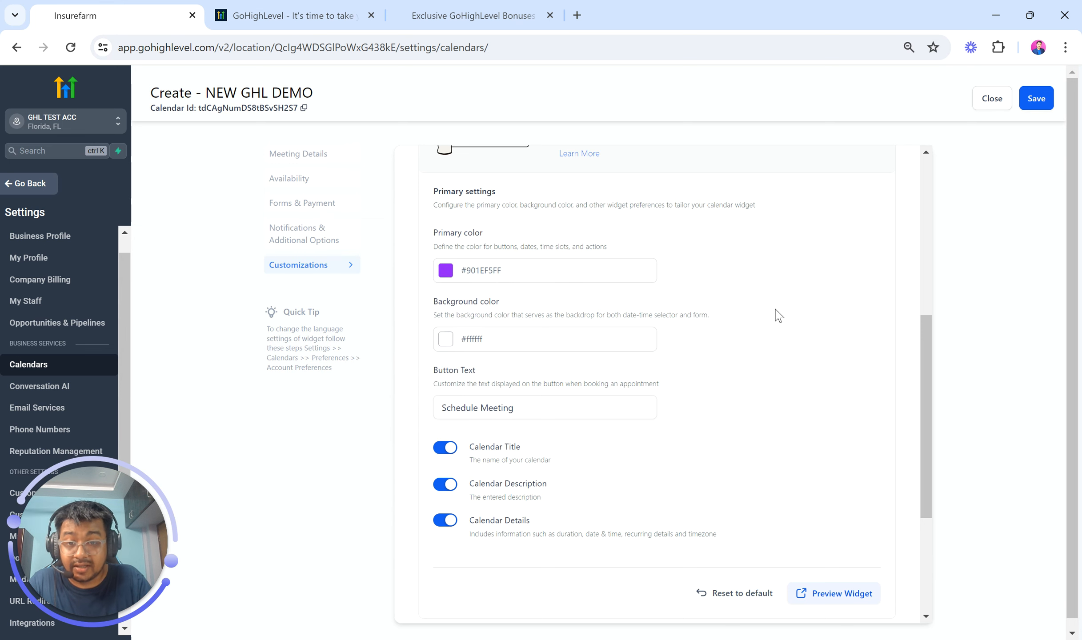
- Set the calendar widget's background color to pale blue #EEFBFFFF
scroll(779, 315, "down", 1)
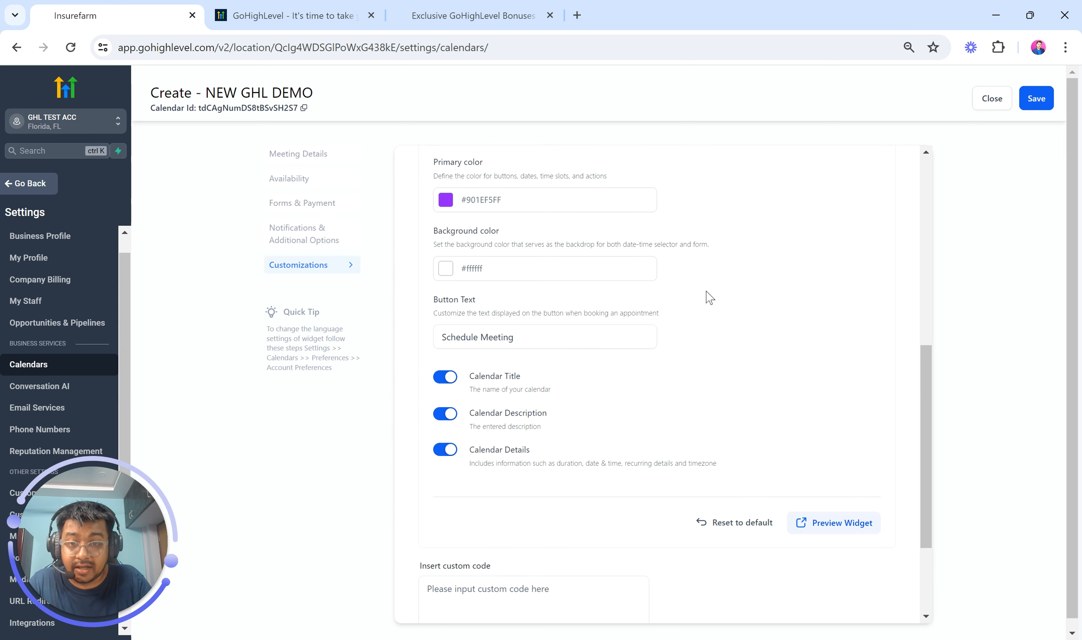
left_click(453, 270)
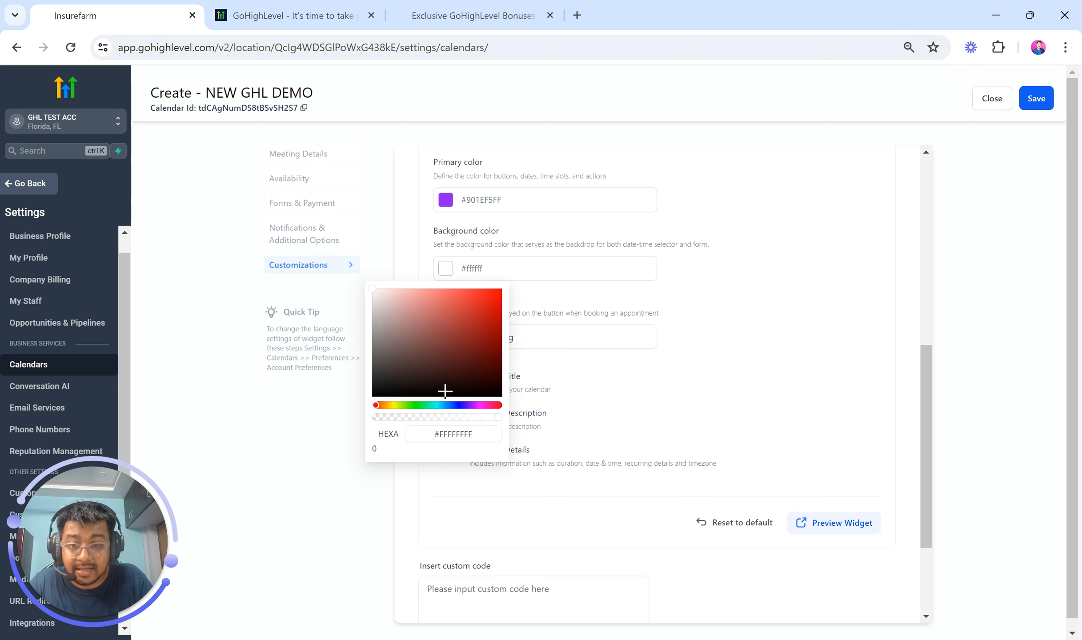
left_click(442, 405)
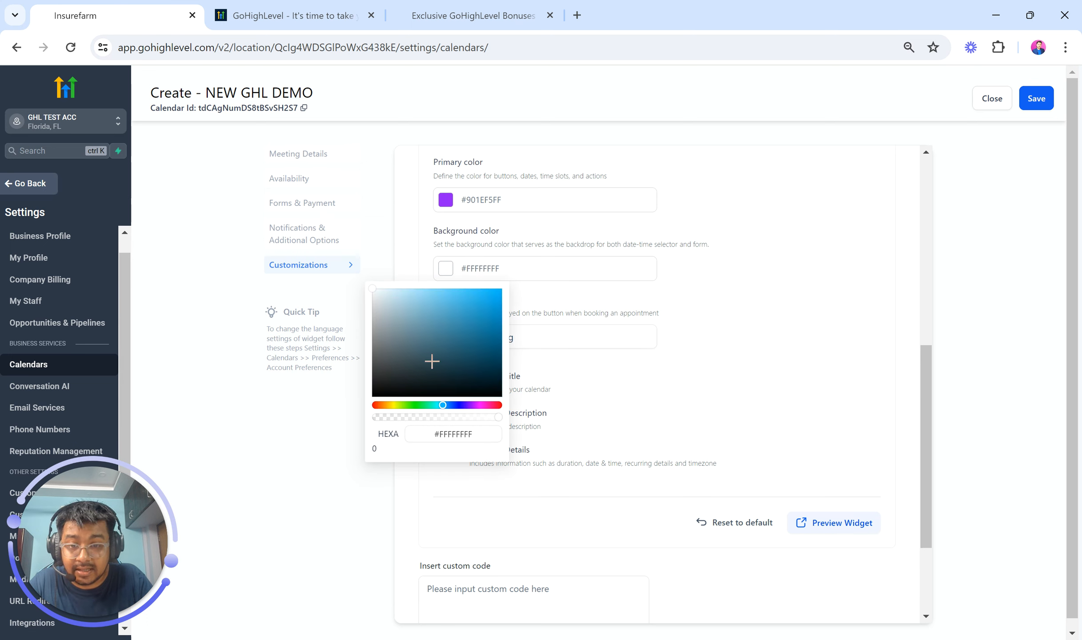
left_click_drag(418, 318, 378, 289)
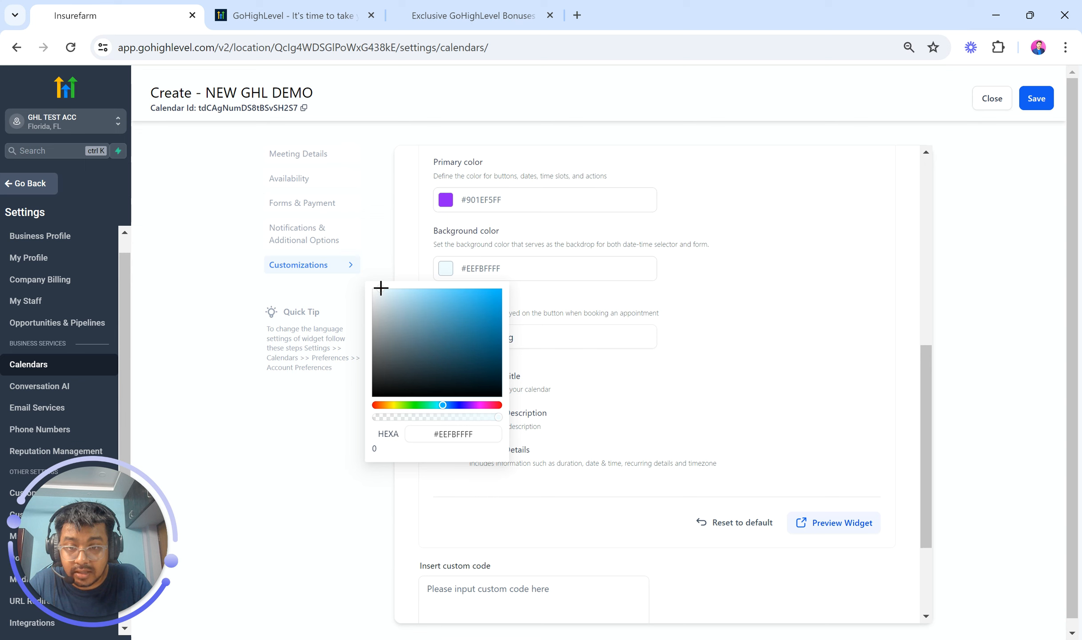
left_click(783, 266)
- Change the booking button text of the calendar widget to "Book Now"
scroll(781, 266, "down", 1)
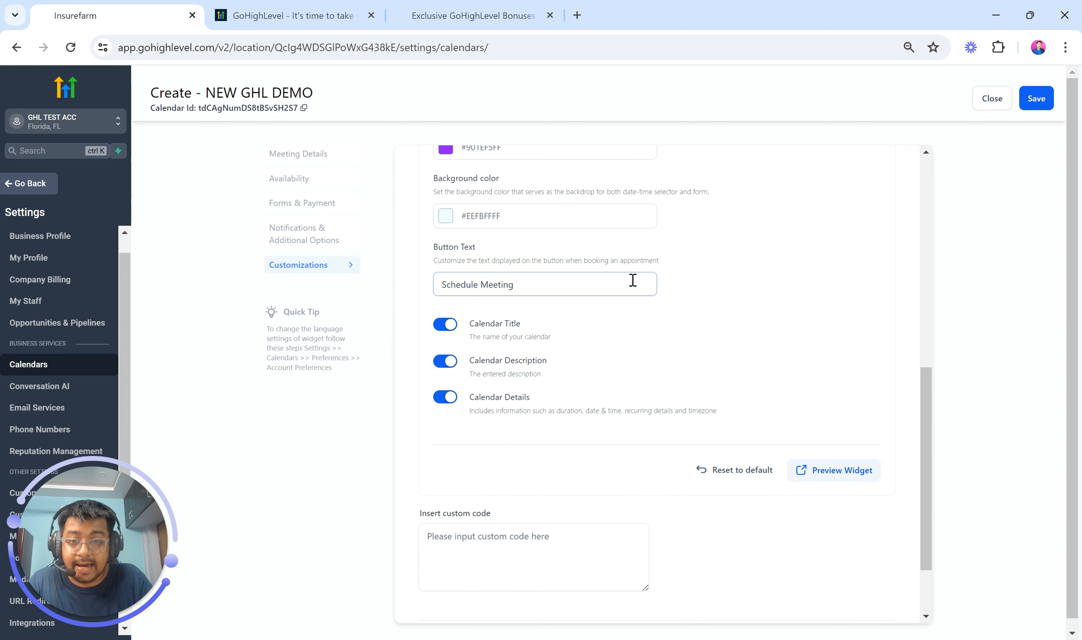
scroll(636, 392, "down", 2)
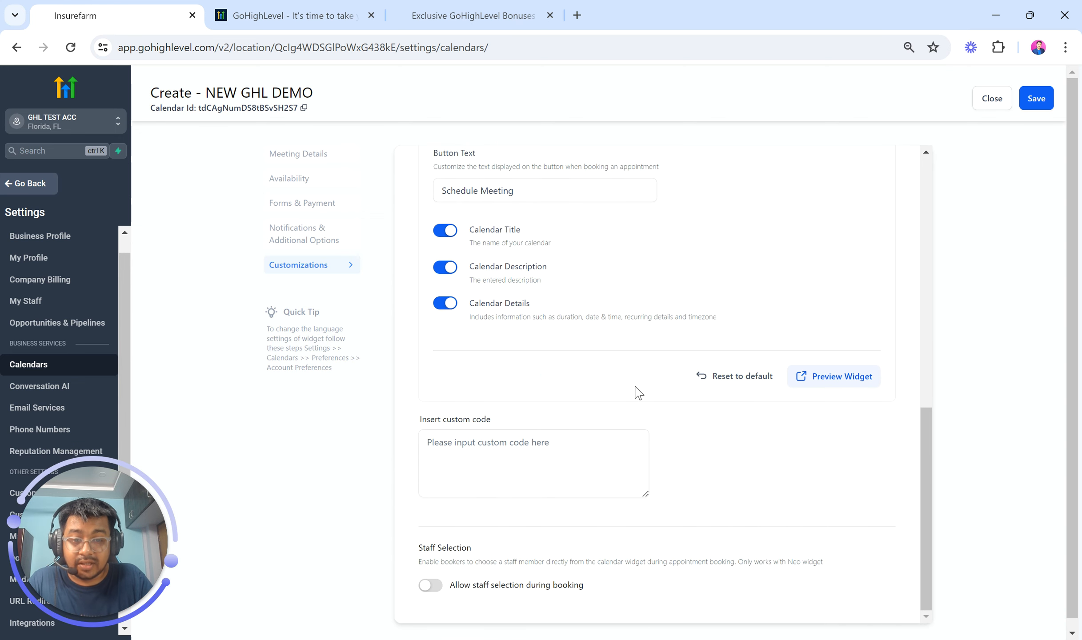
scroll(636, 392, "up", 4)
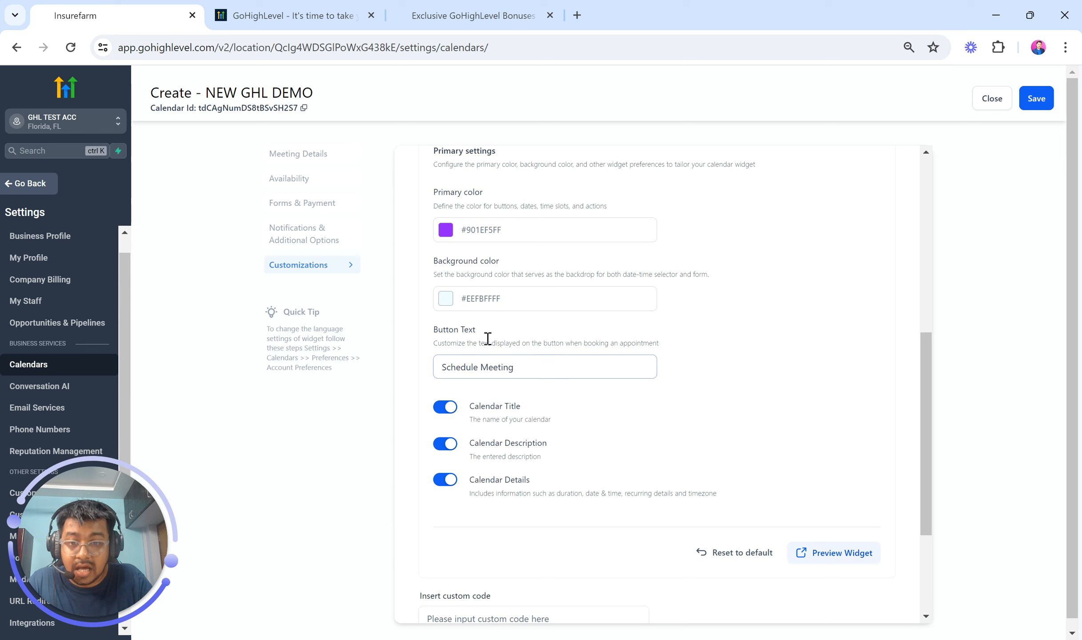
left_click(521, 369)
left_click_drag(521, 369, 438, 374)
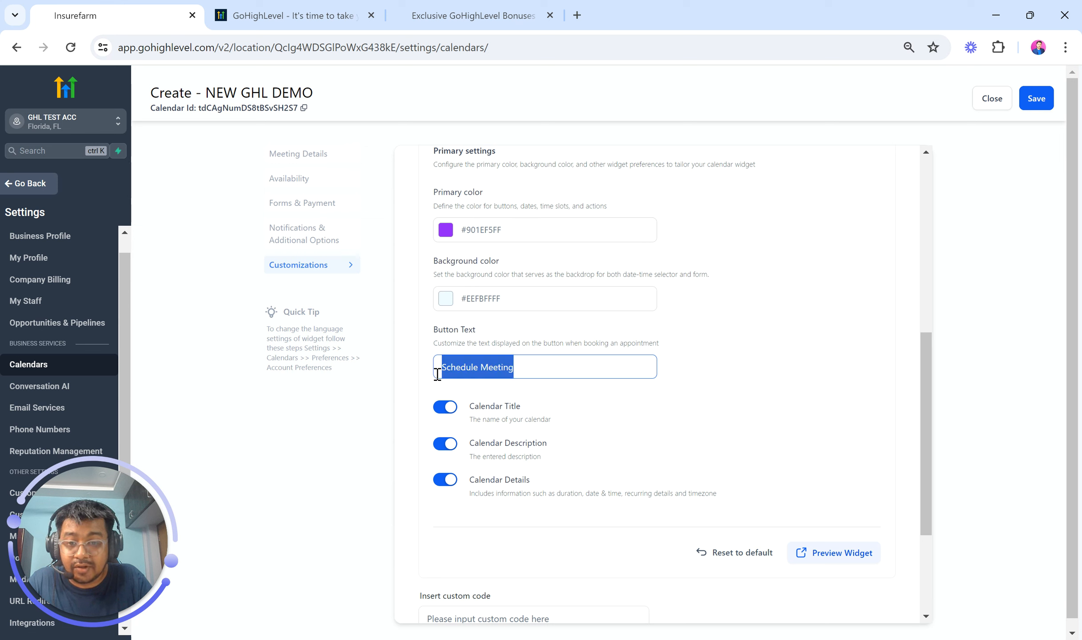
left_click(526, 370)
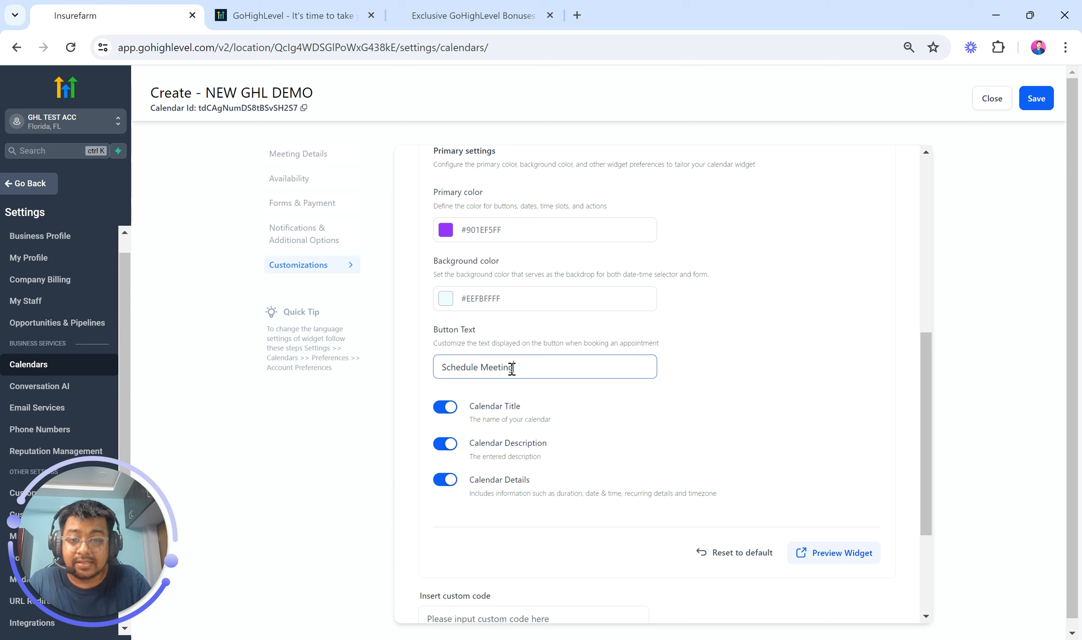
left_click_drag(519, 369, 437, 365)
type("Book Now")
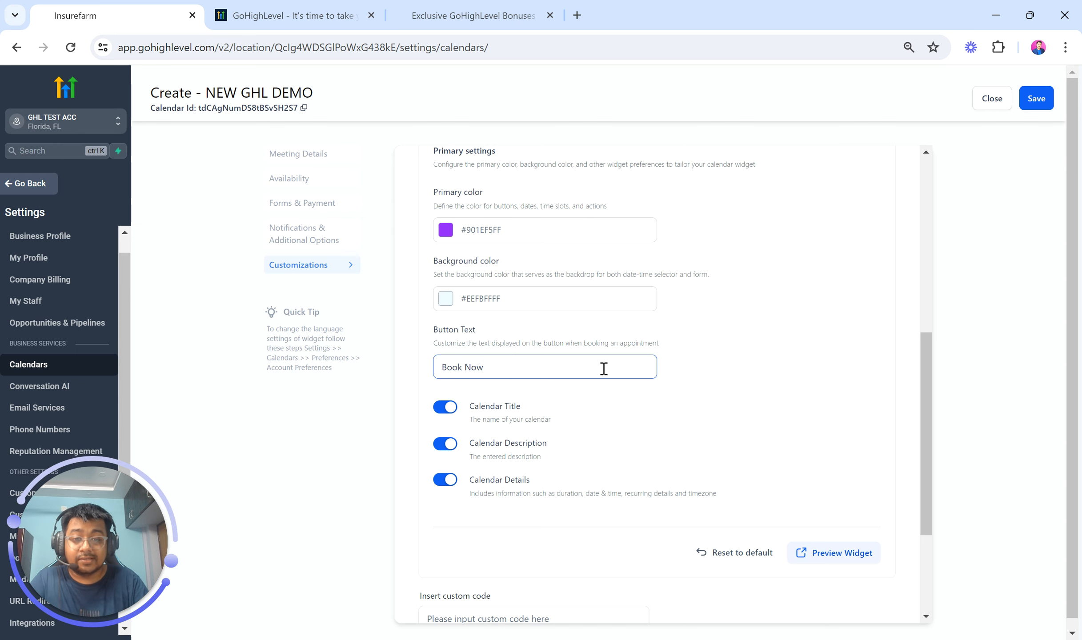
- Save the calendar's customizations without custom code or staff selection, and return to the calendar list
scroll(733, 426, "down", 4)
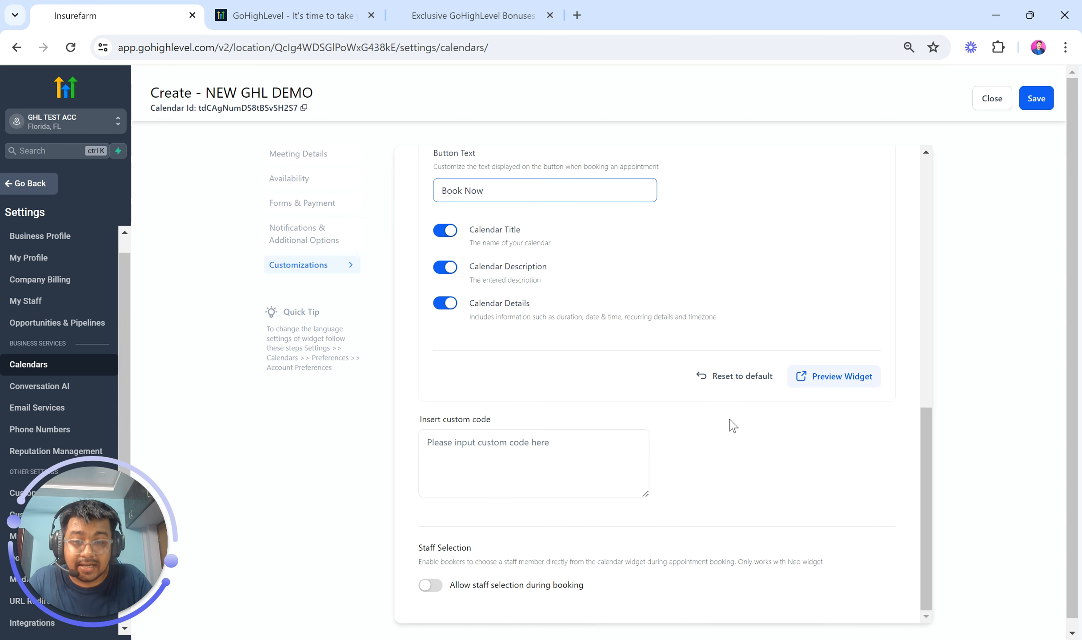
scroll(733, 426, "down", 1)
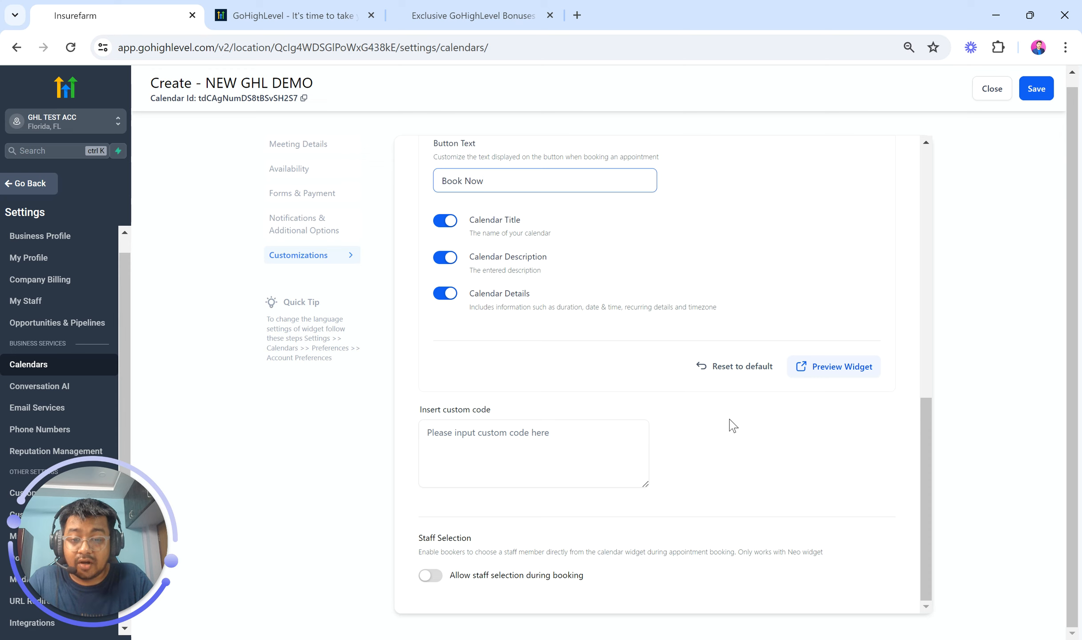
scroll(733, 426, "up", 10)
left_click(1035, 99)
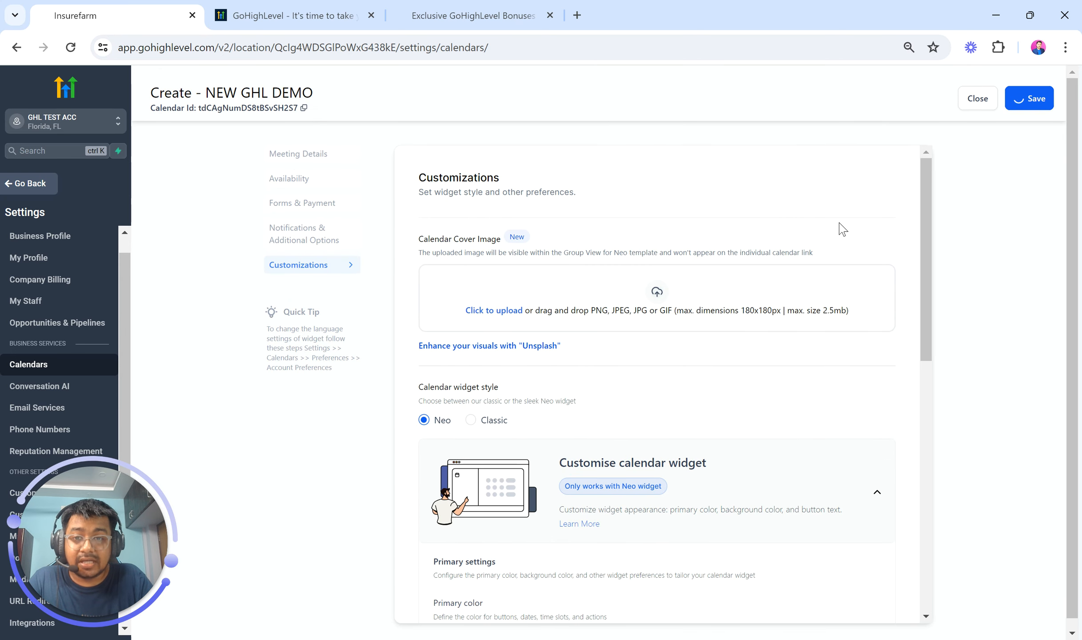
left_click(978, 99)
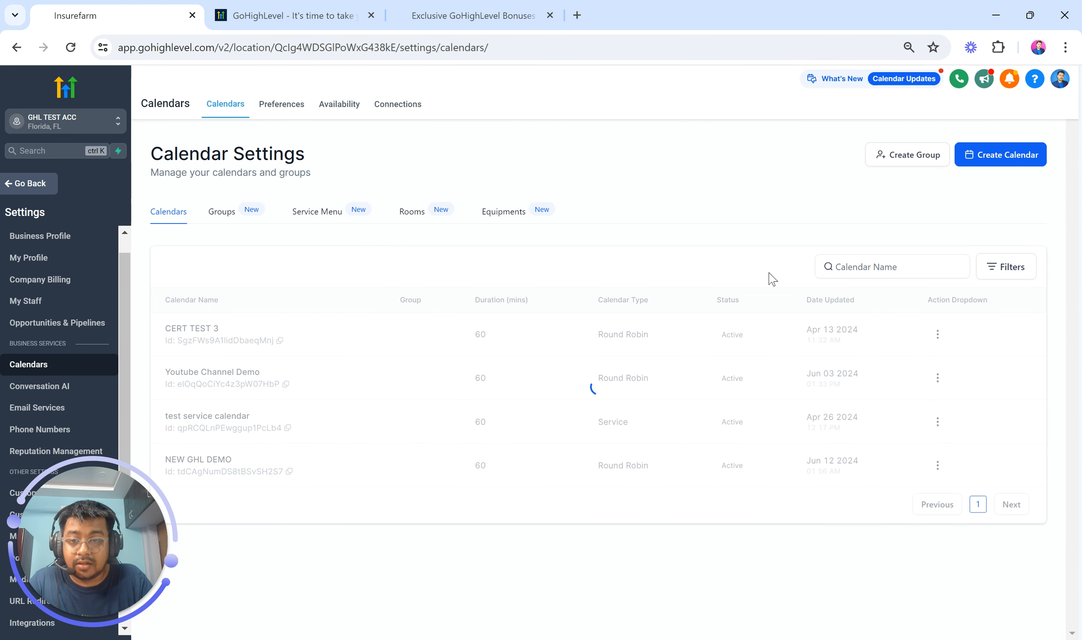
- Open the sharing options of the NEW GHL DEMO calendar and view its scheduling, permanent and one-time links
left_click(938, 466)
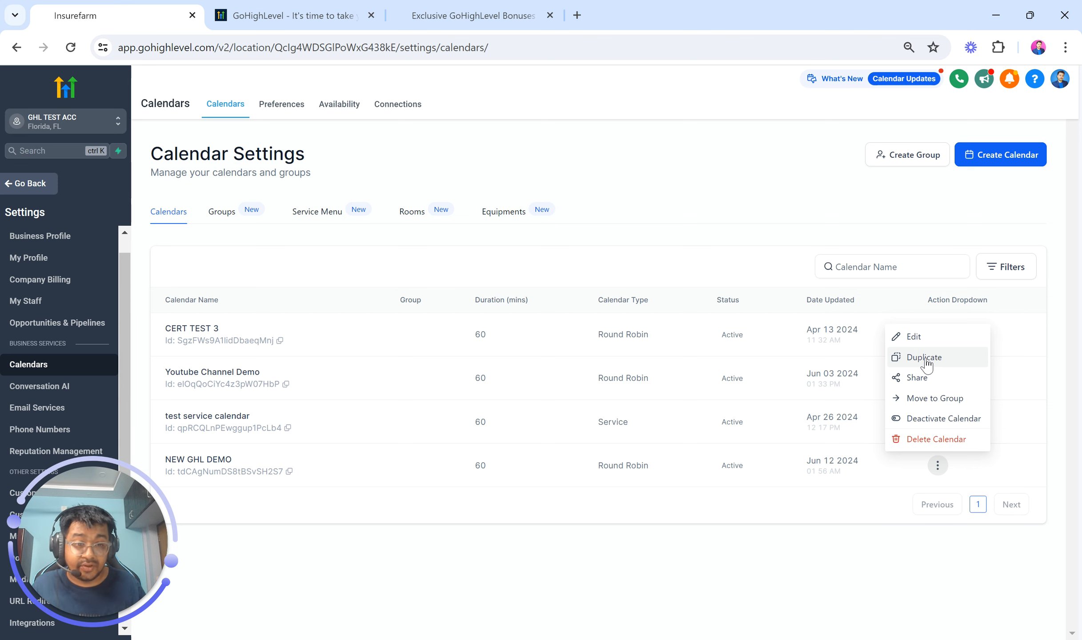
left_click(919, 378)
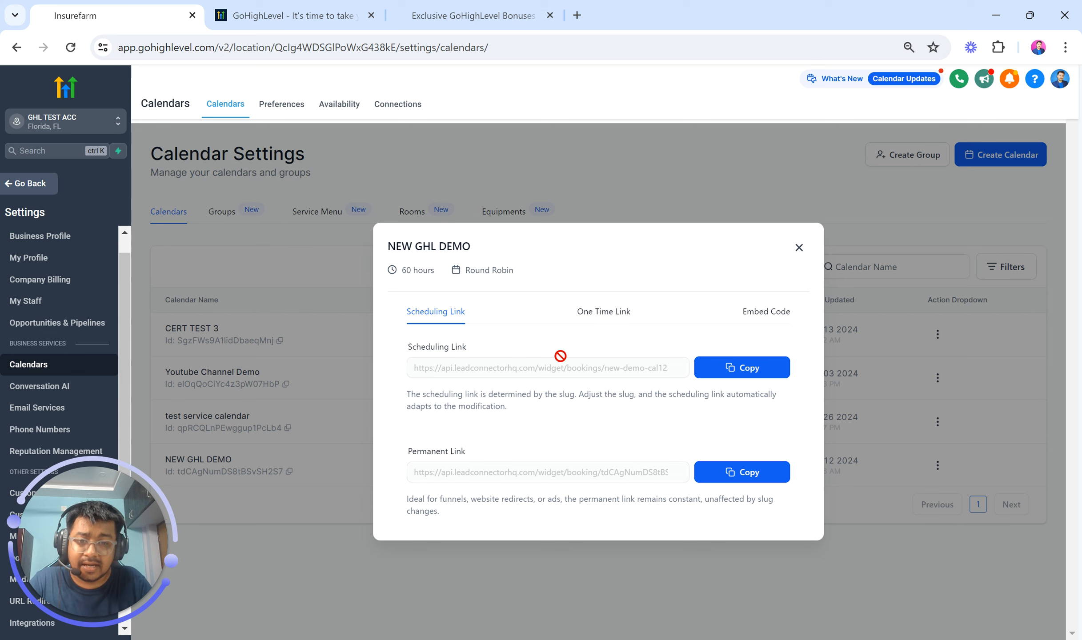
left_click(595, 313)
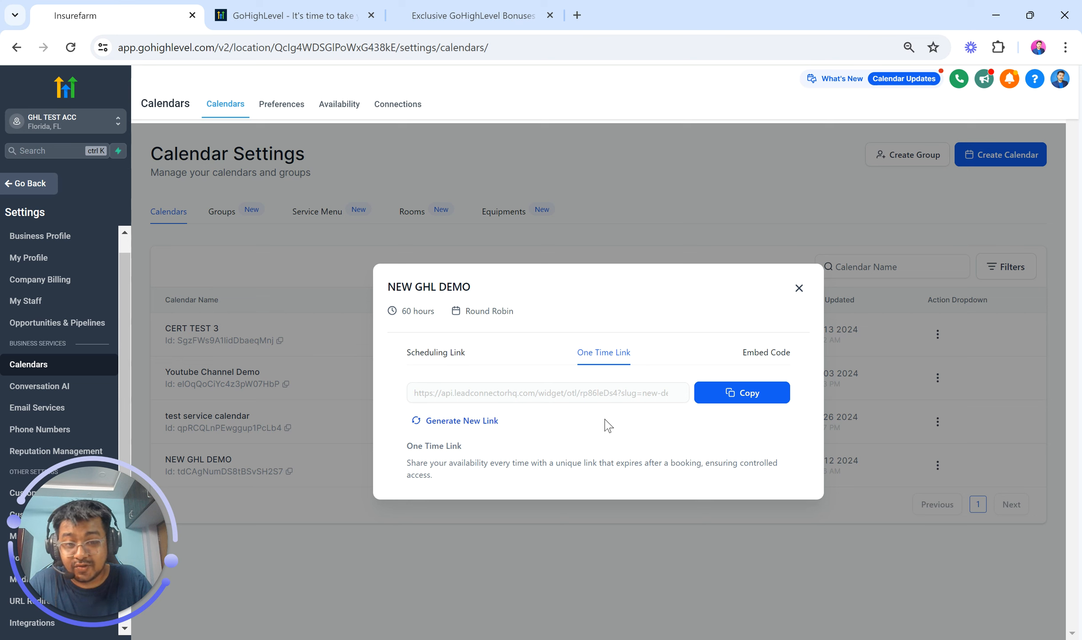
- View the NEW GHL DEMO calendar's embed code, copy its permanent link and leave the sharing options
left_click(761, 355)
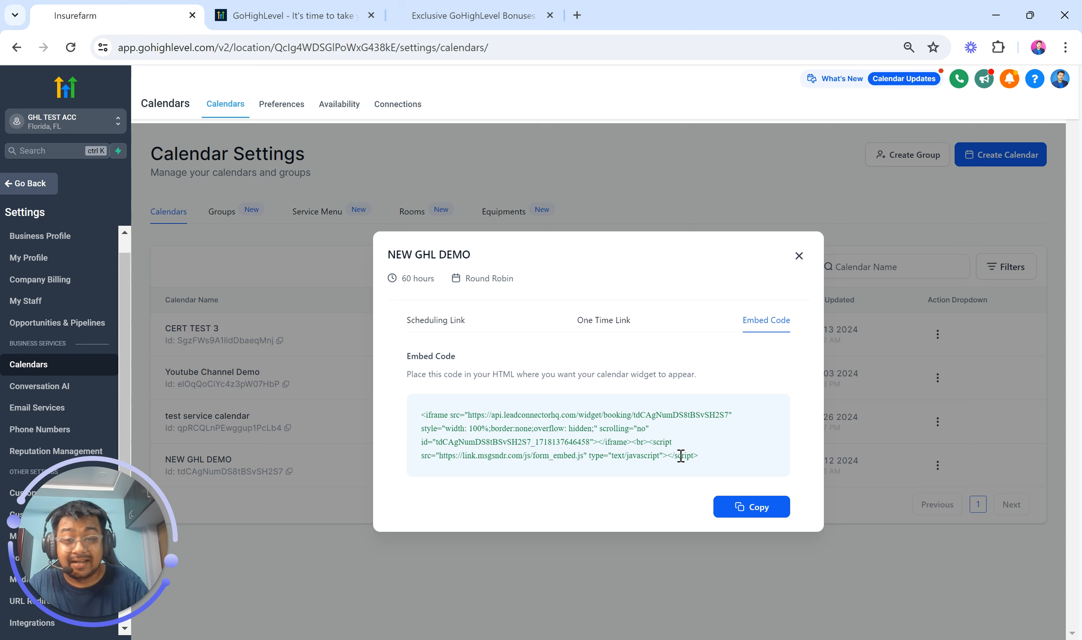
left_click(438, 321)
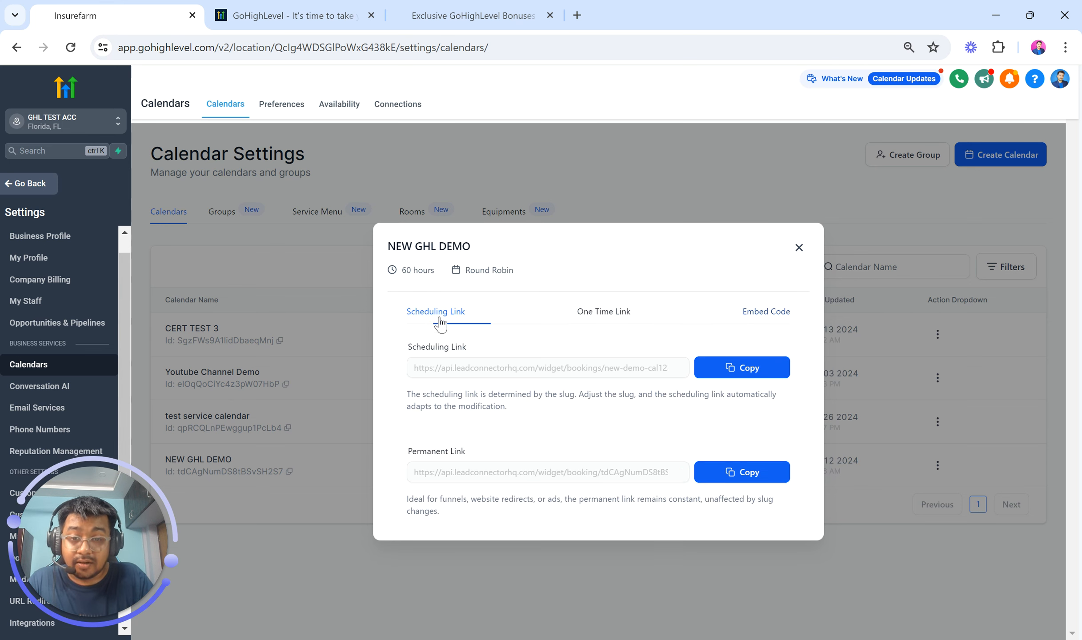
left_click(736, 484)
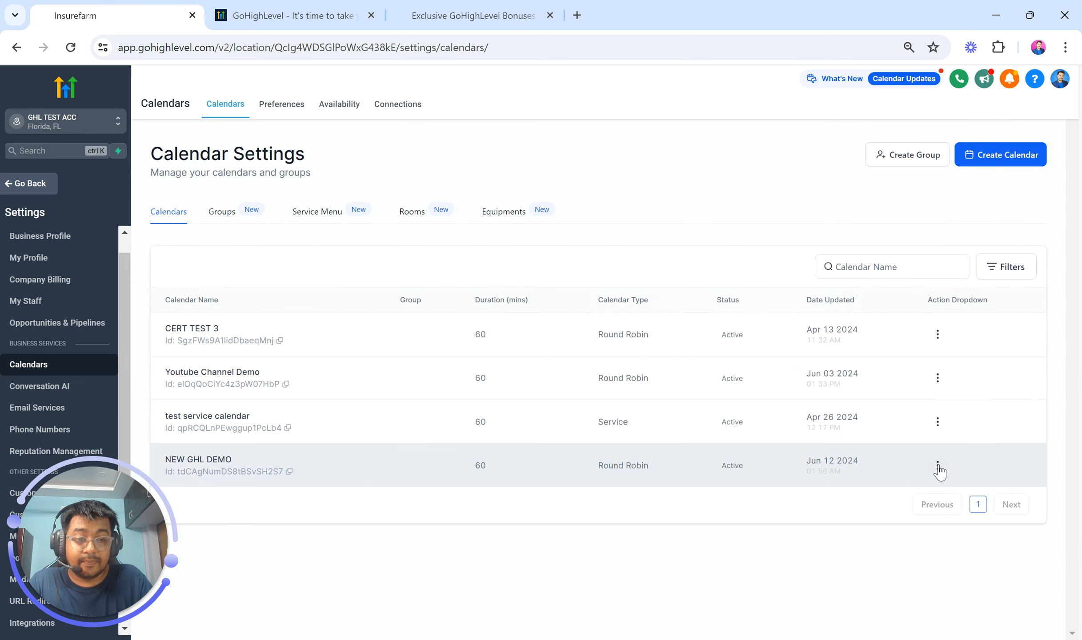
left_click(938, 465)
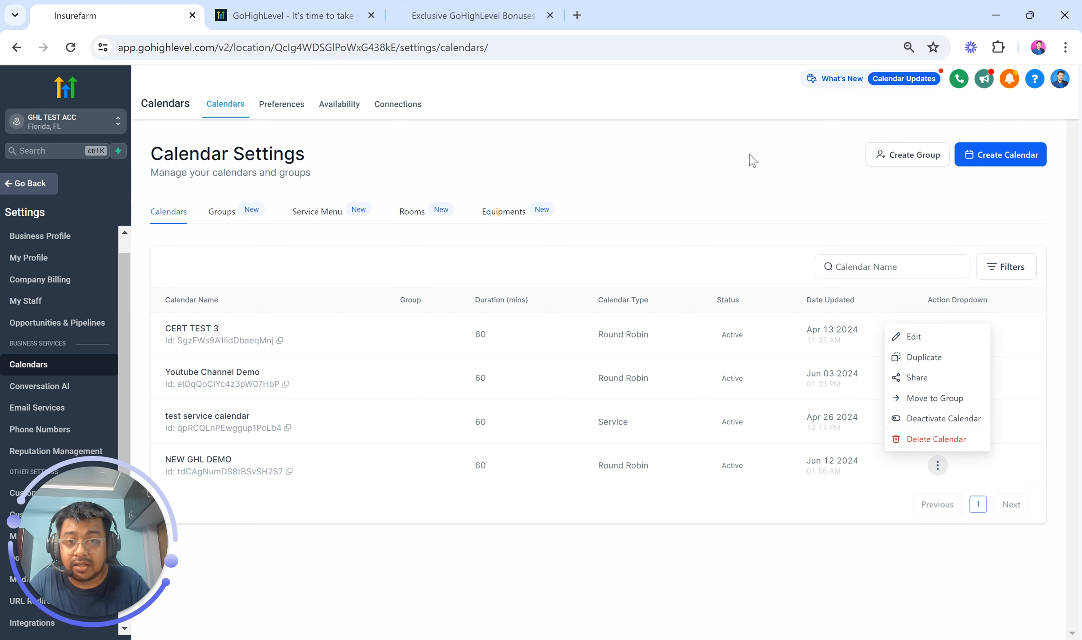
- Load the copied permanent booking link in a new browser tab
left_click(577, 15)
key("ctrl+v")
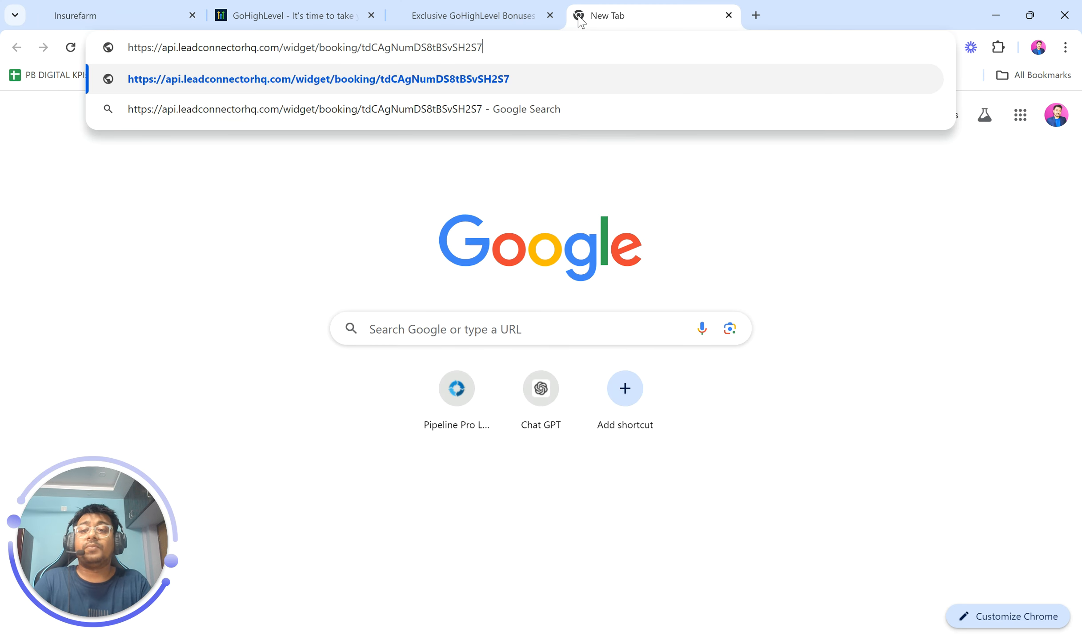
key("Return")
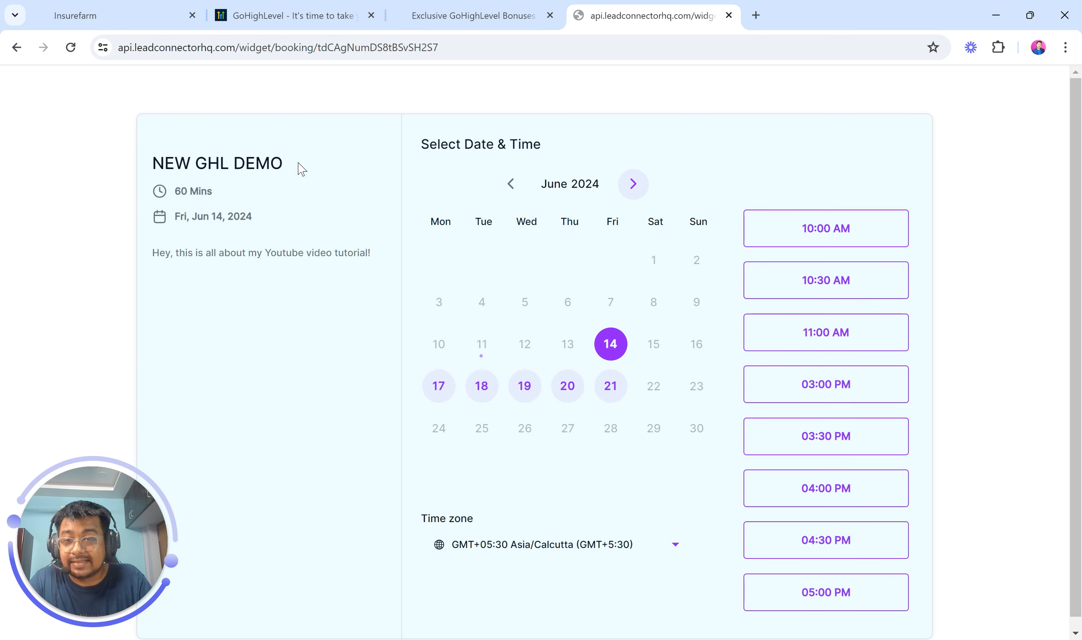
- Review the booking page's title, duration, date and description, and select June 18, 2024 as the appointment date
left_click_drag(299, 169, 154, 165)
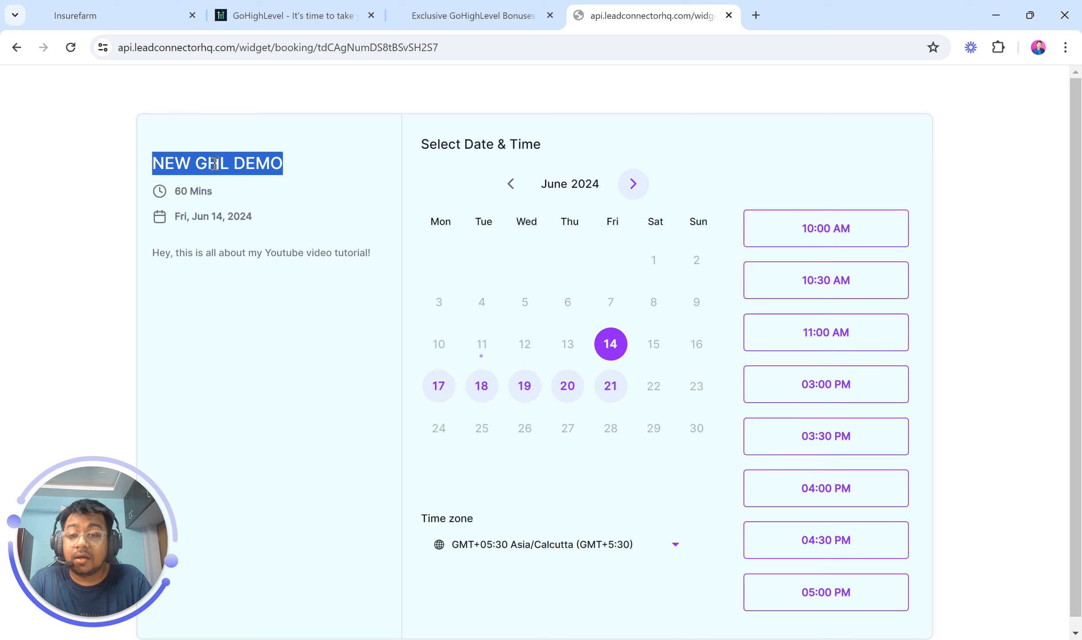
left_click_drag(214, 192, 177, 194)
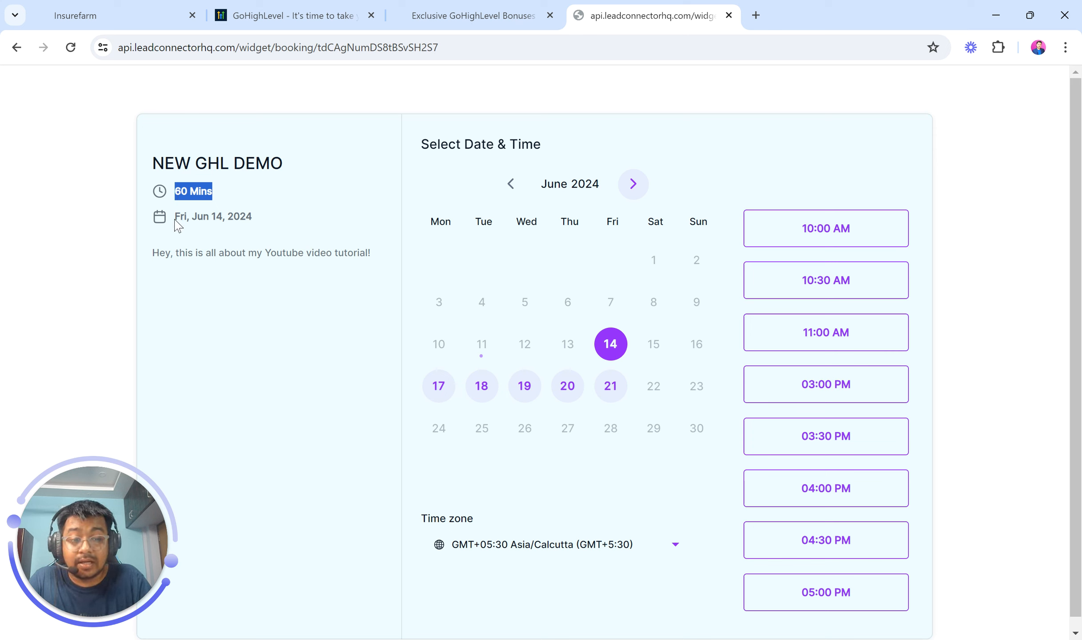
left_click_drag(173, 217, 267, 216)
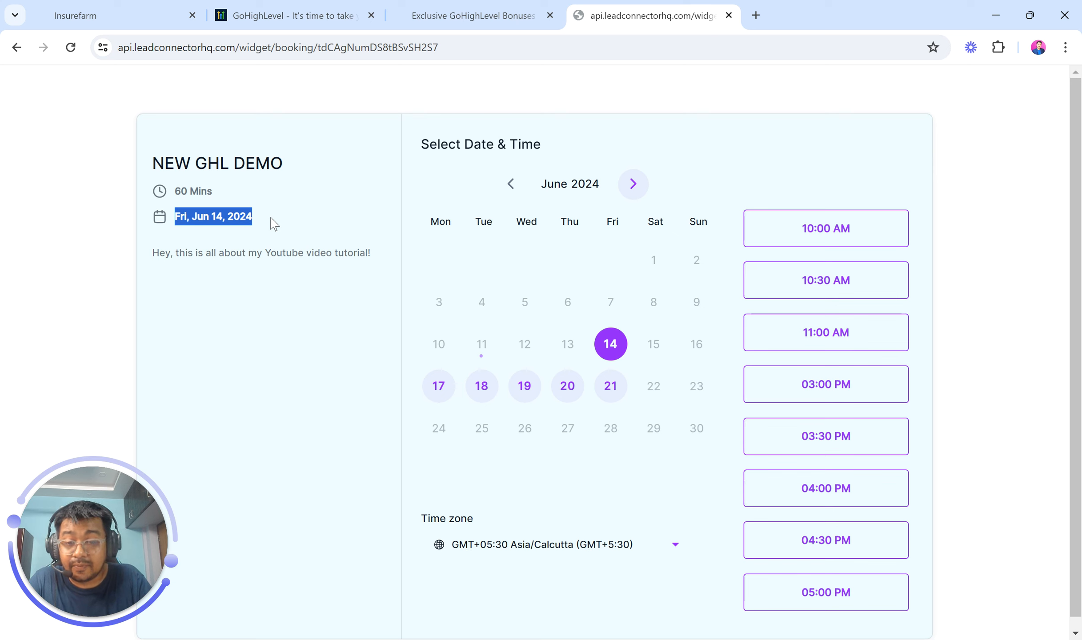
left_click(484, 397)
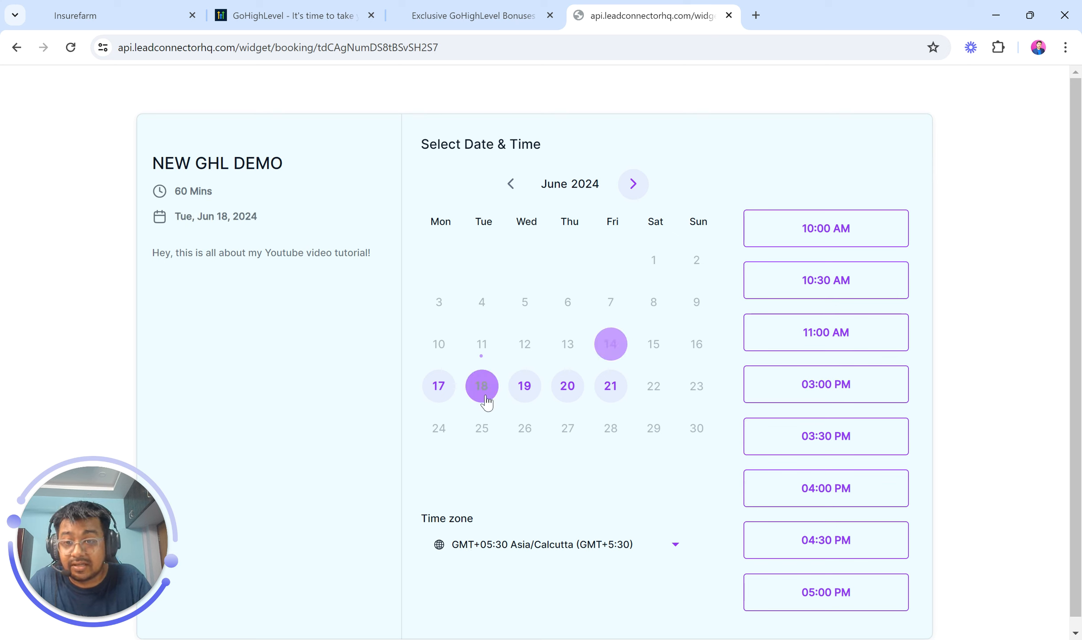
left_click_drag(266, 218, 173, 217)
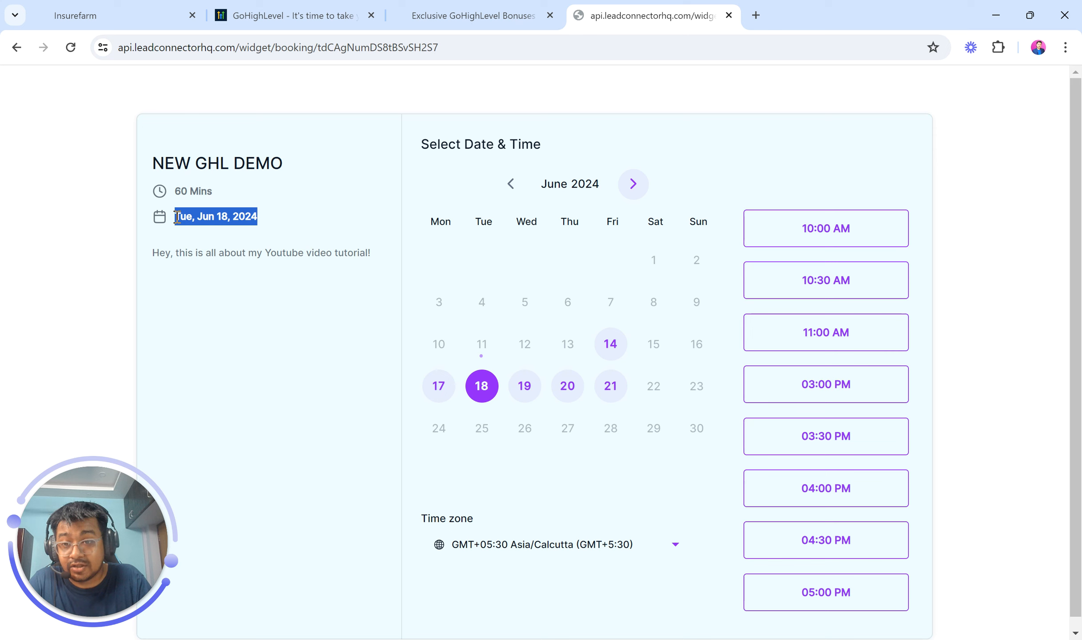
left_click(21, 160)
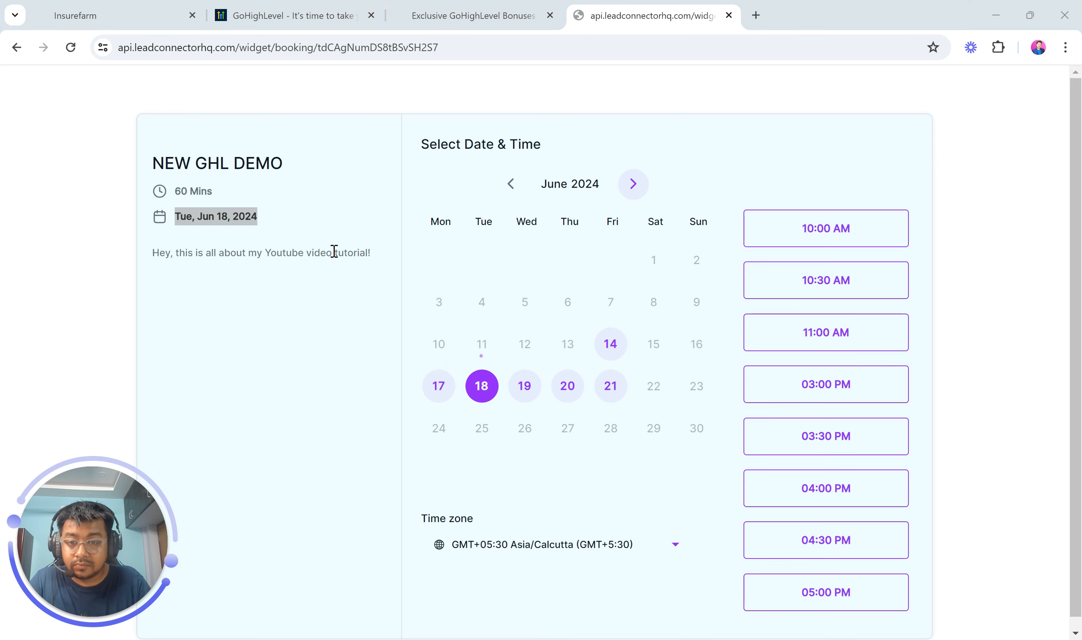
left_click_drag(153, 252, 393, 245)
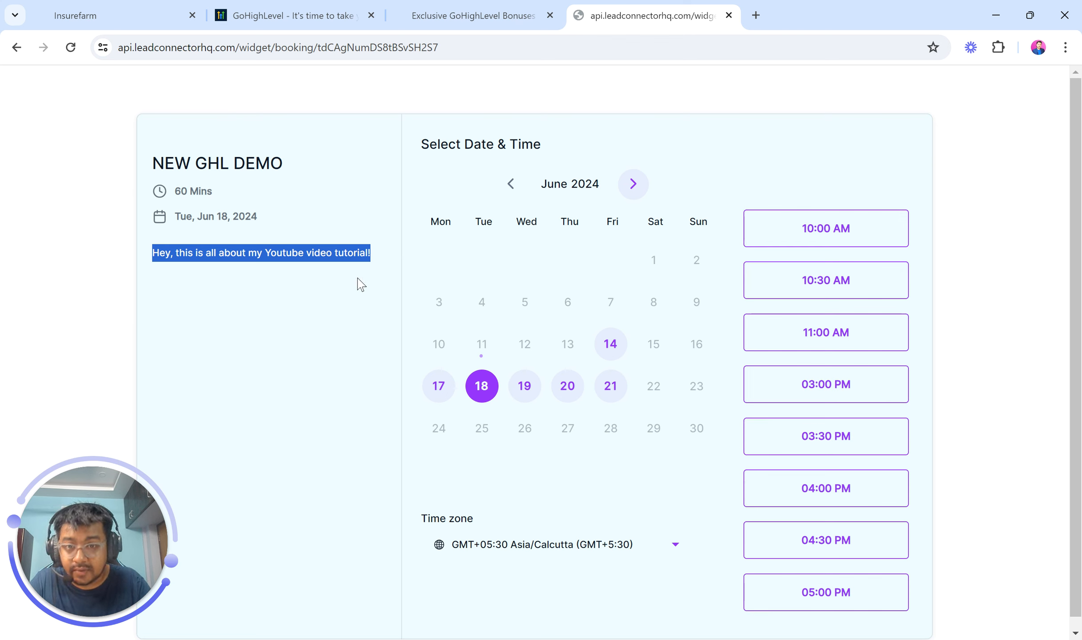
left_click(392, 177)
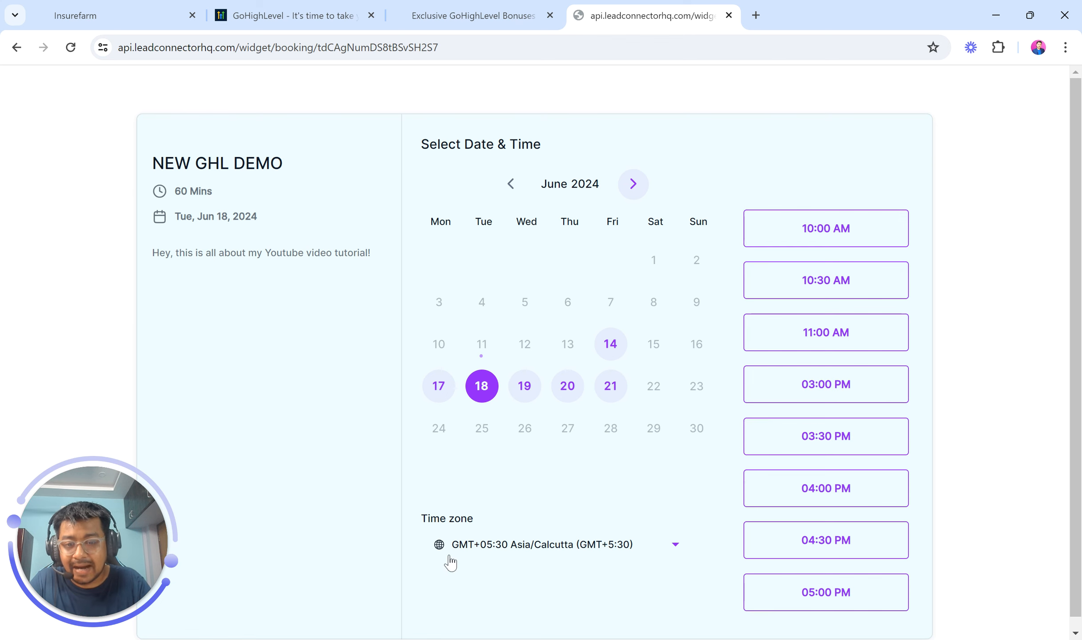
- Choose the 10:00 AM slot on the booking page and continue to the booking form
scroll(566, 499, "down", 1)
scroll(566, 499, "up", 1)
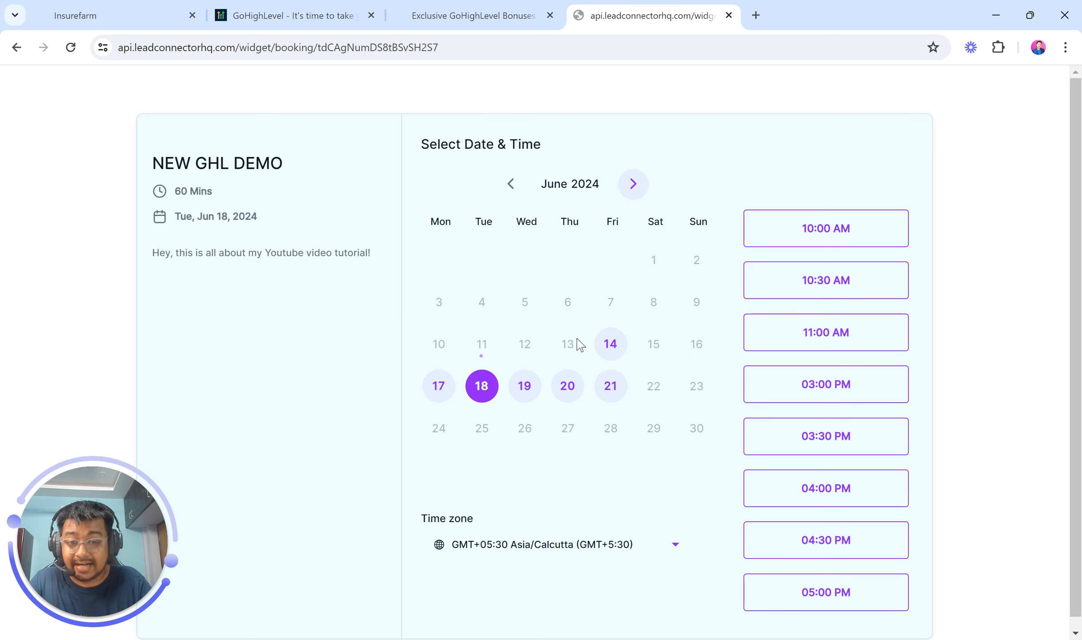
scroll(583, 414, "down", 1)
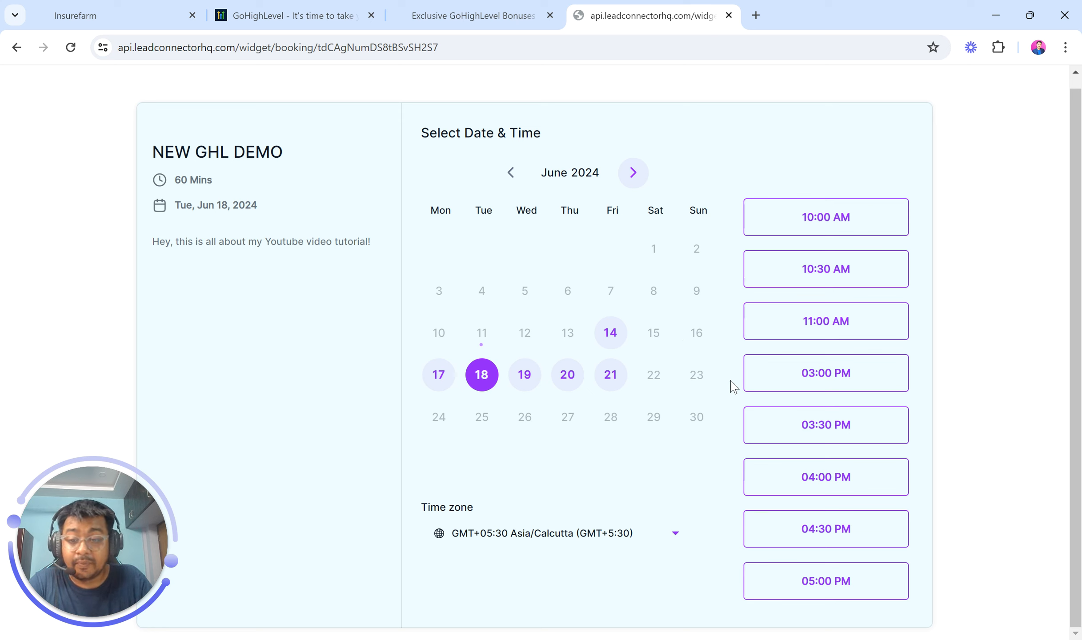
left_click(840, 227)
left_click(870, 225)
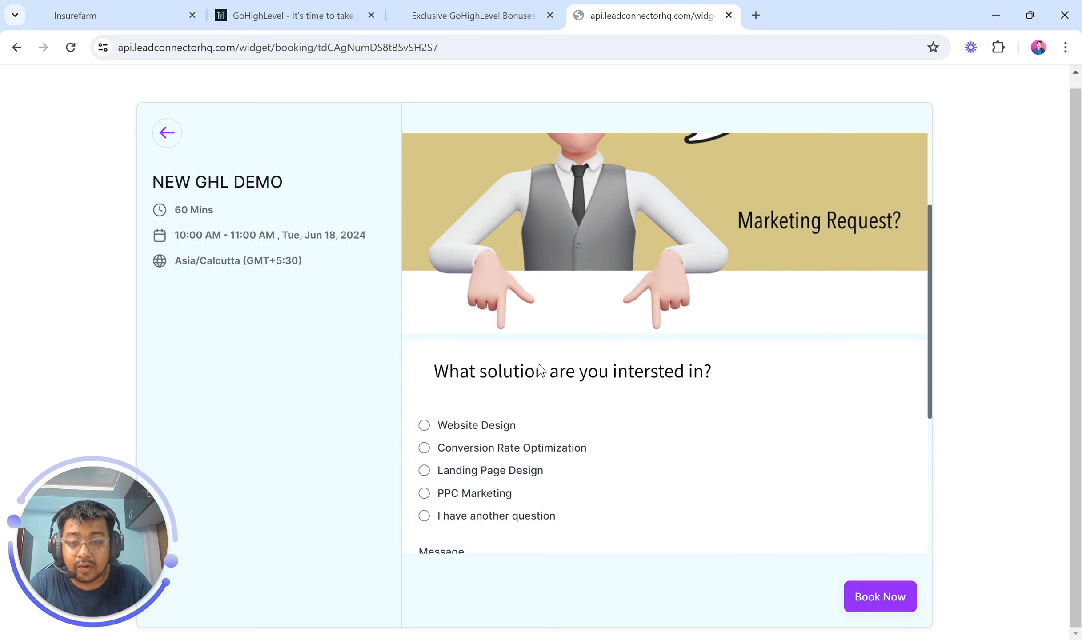
- Examine the booking form from its banner image and solution choices to the contact fields and guest option
scroll(542, 370, "down", 5)
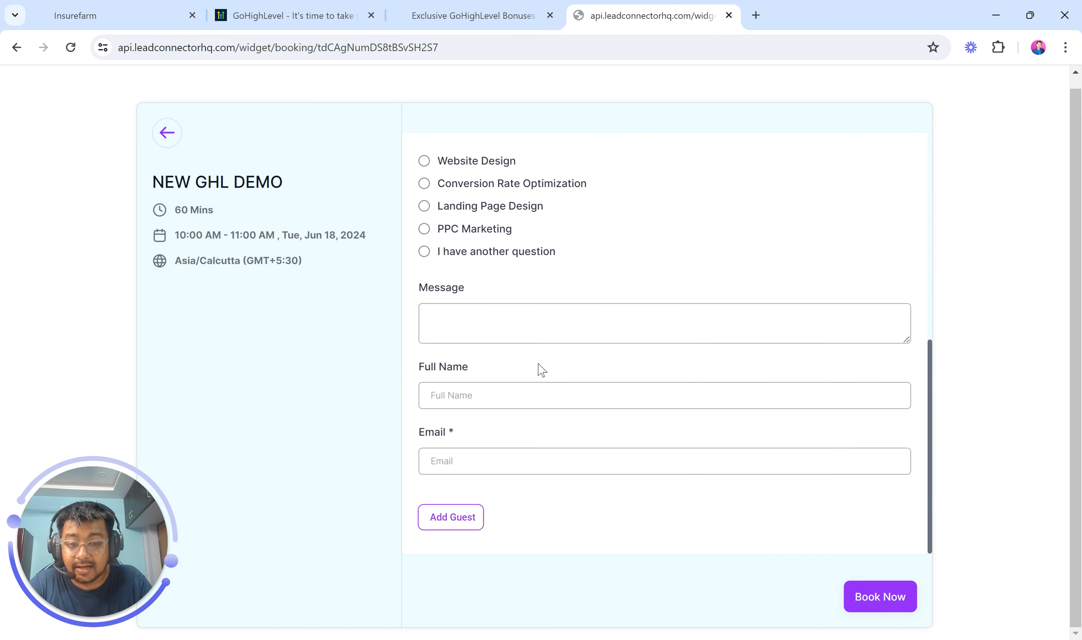
scroll(539, 366, "up", 6)
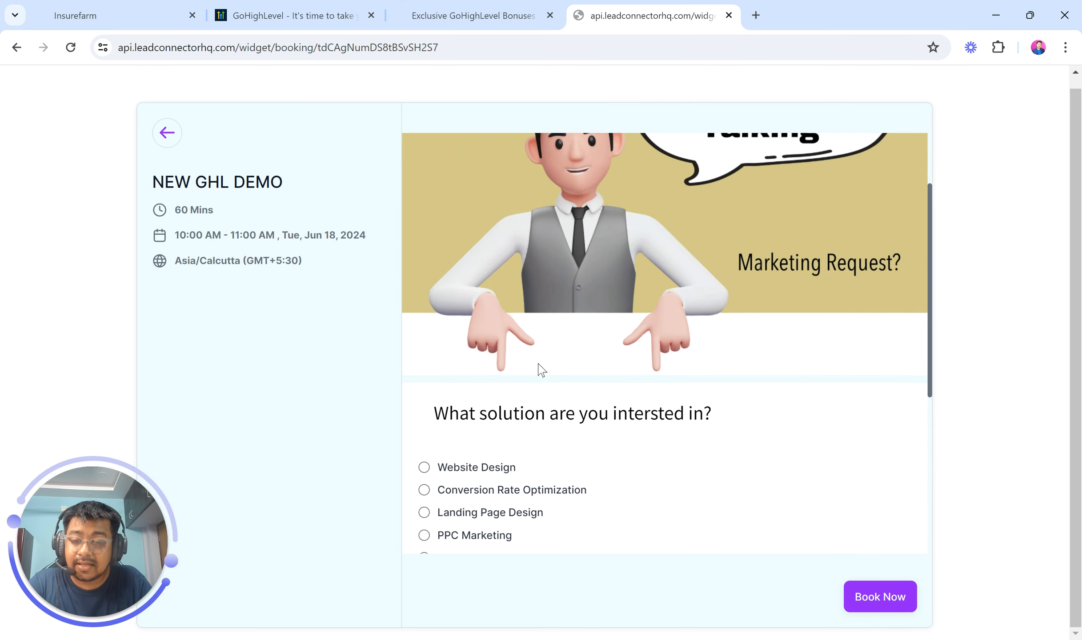
scroll(538, 362, "down", 5)
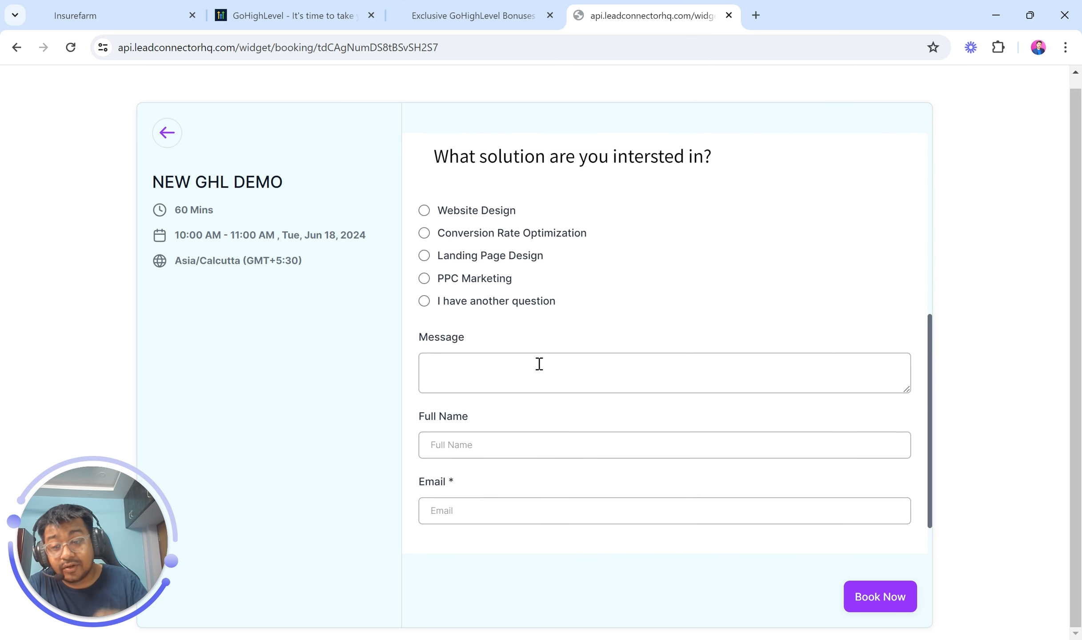
scroll(539, 365, "down", 1)
scroll(539, 367, "up", 6)
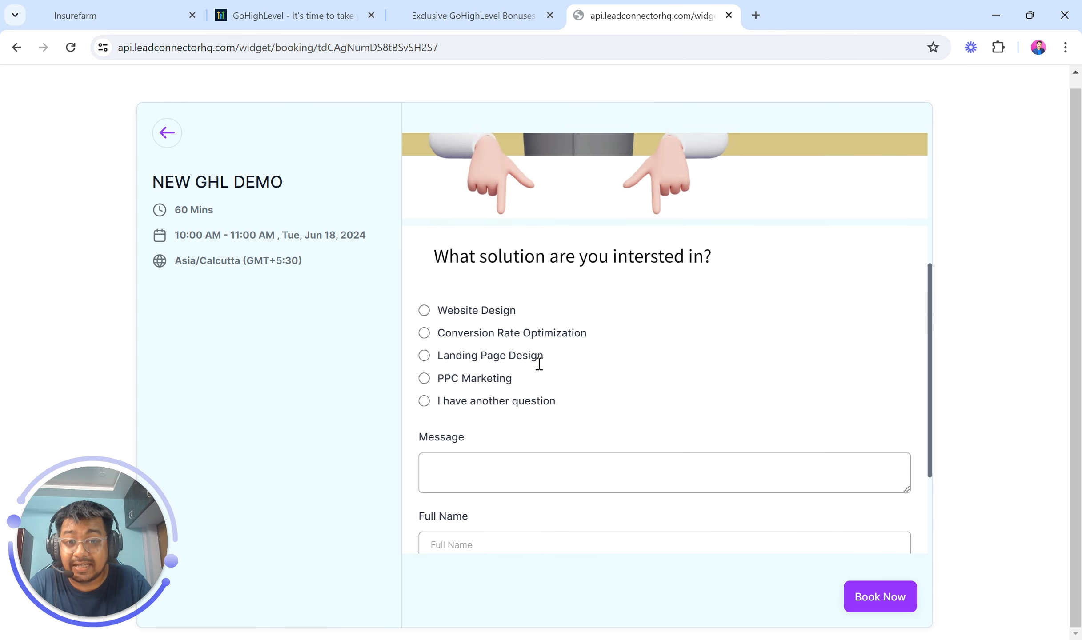
scroll(538, 367, "up", 2)
scroll(538, 367, "down", 7)
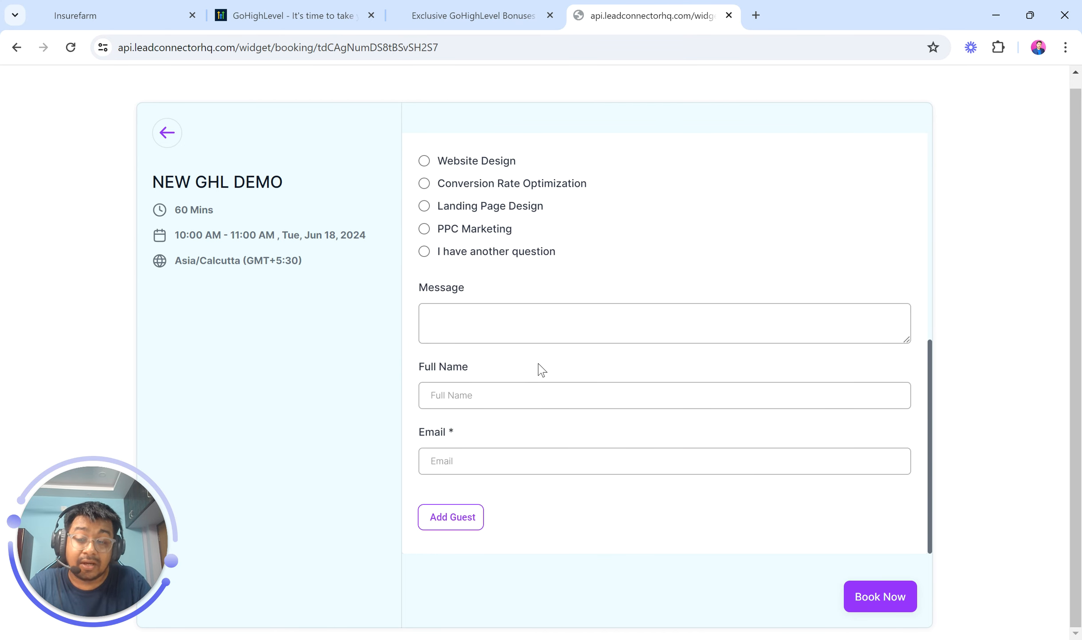
- Add a guest to the booking form and check its name and email fields without filling them in
left_click(446, 519)
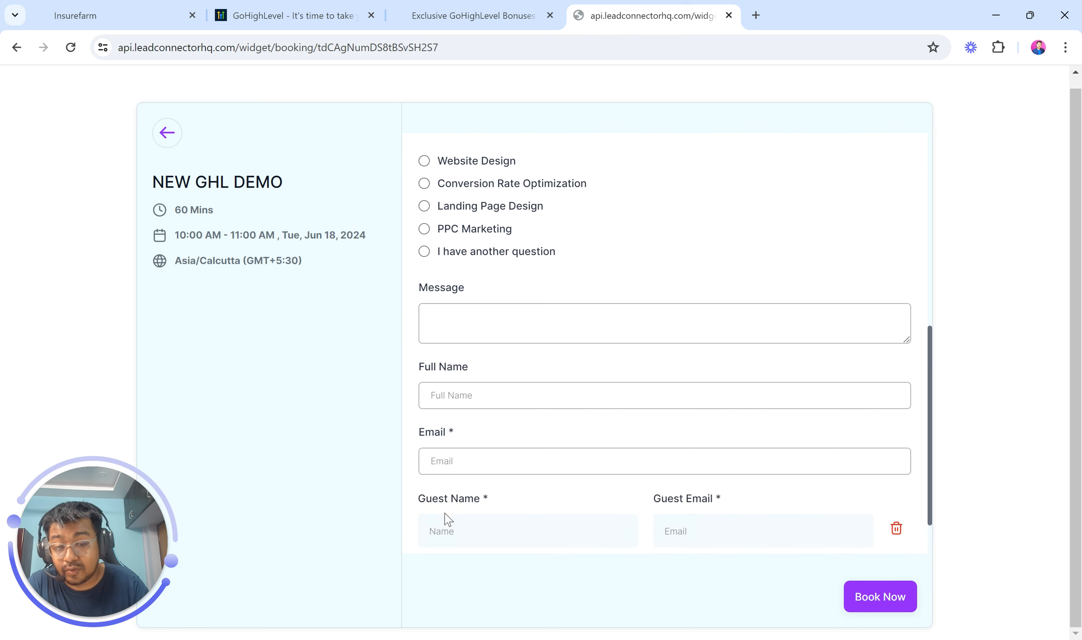
scroll(547, 469, "down", 1)
left_click(523, 458)
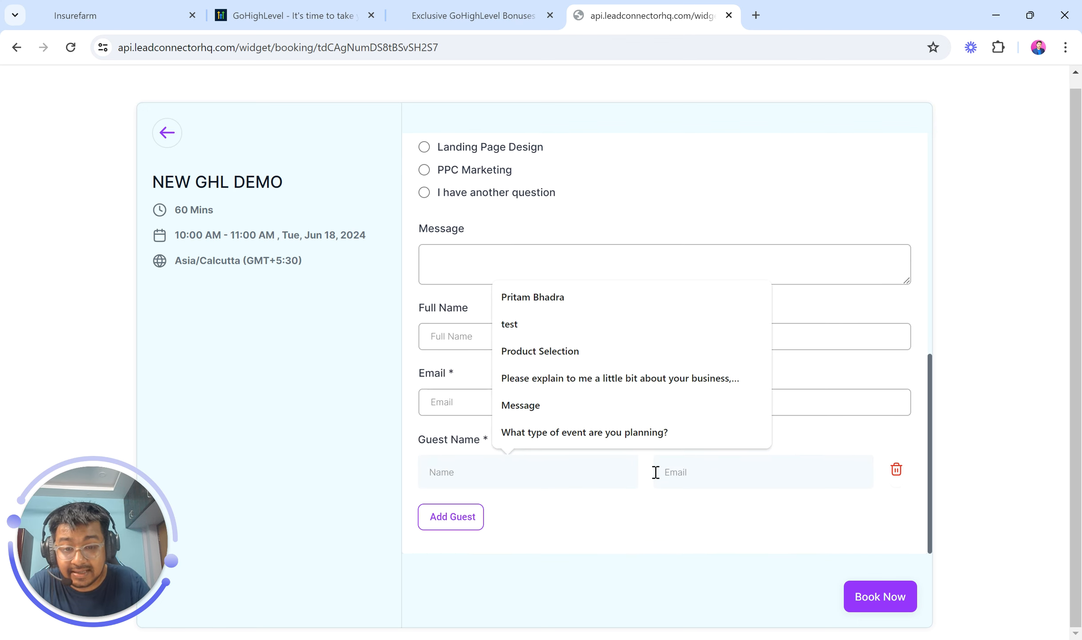
left_click(692, 465)
left_click(649, 555)
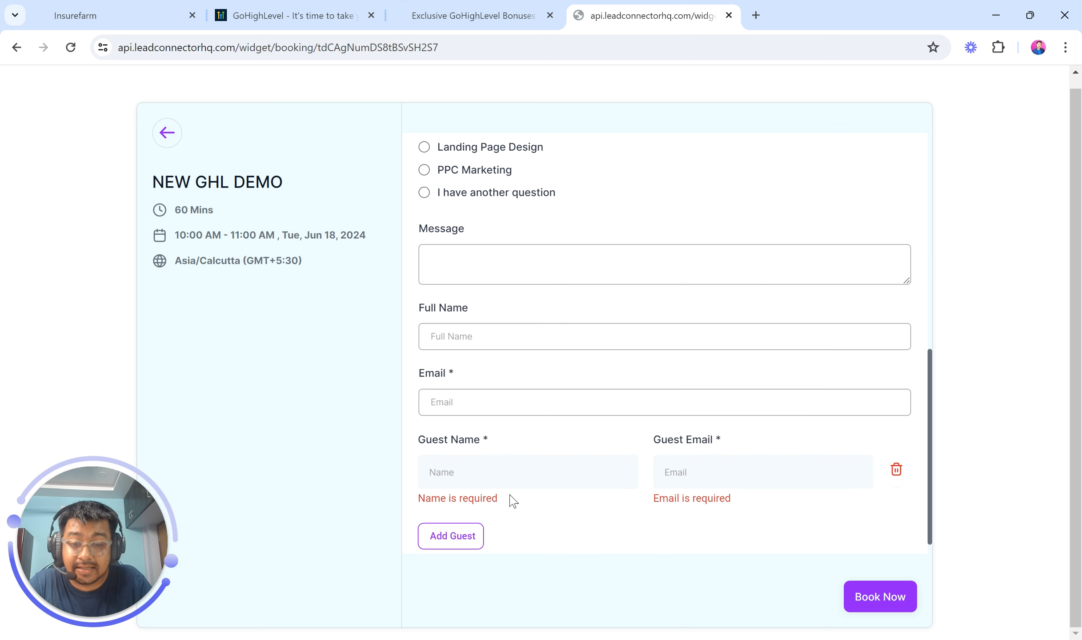
- Leave the booking form without booking and switch back to the calendar list in GoHighLevel
scroll(511, 500, "down", 1)
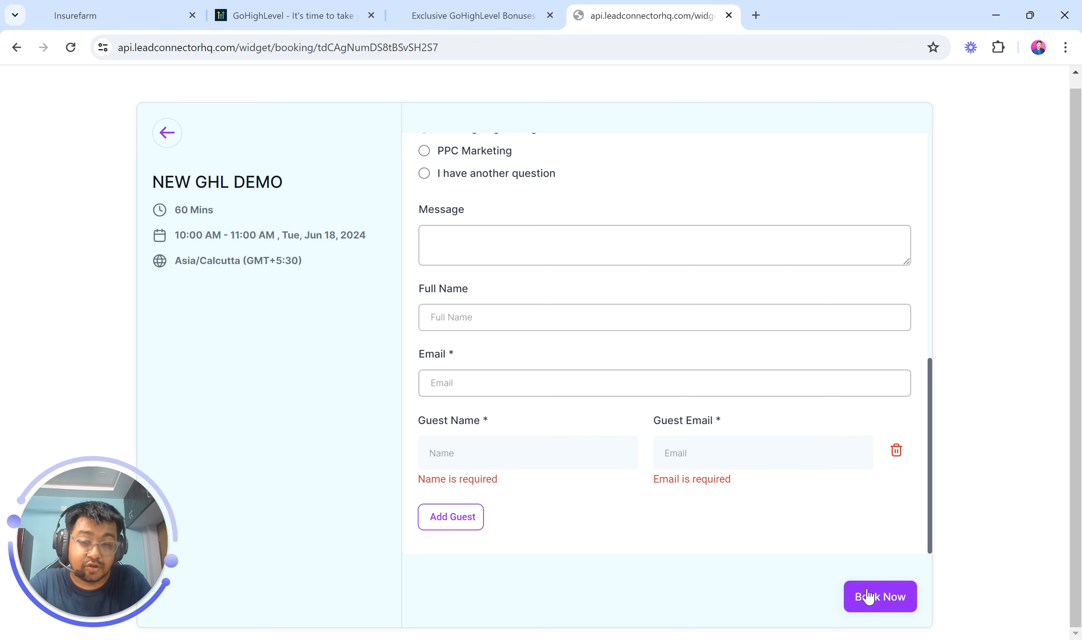
scroll(676, 478, "up", 6)
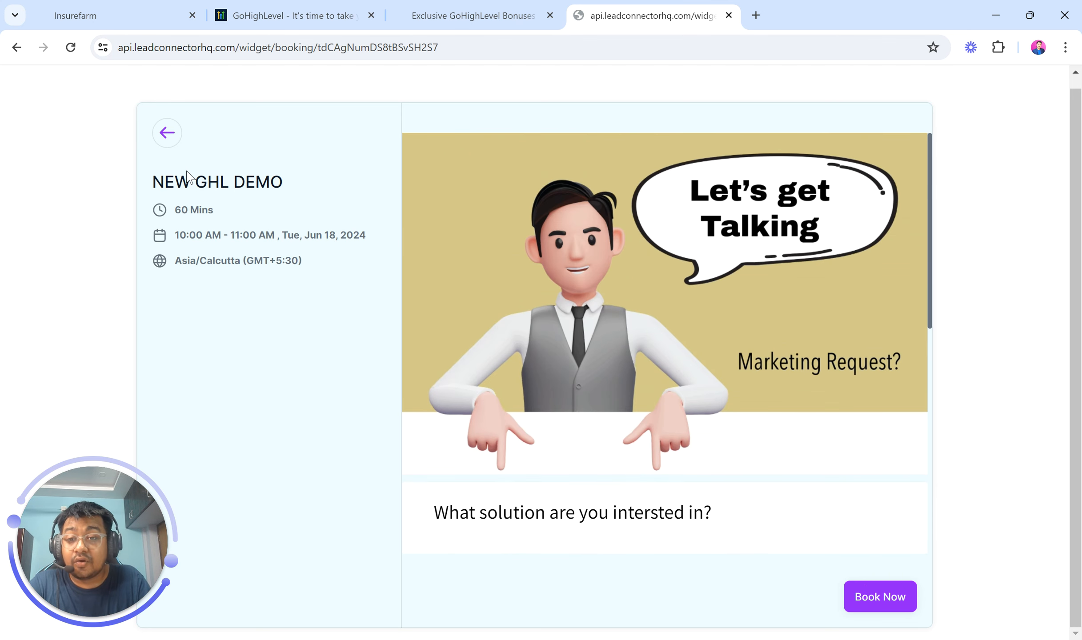
left_click(163, 142)
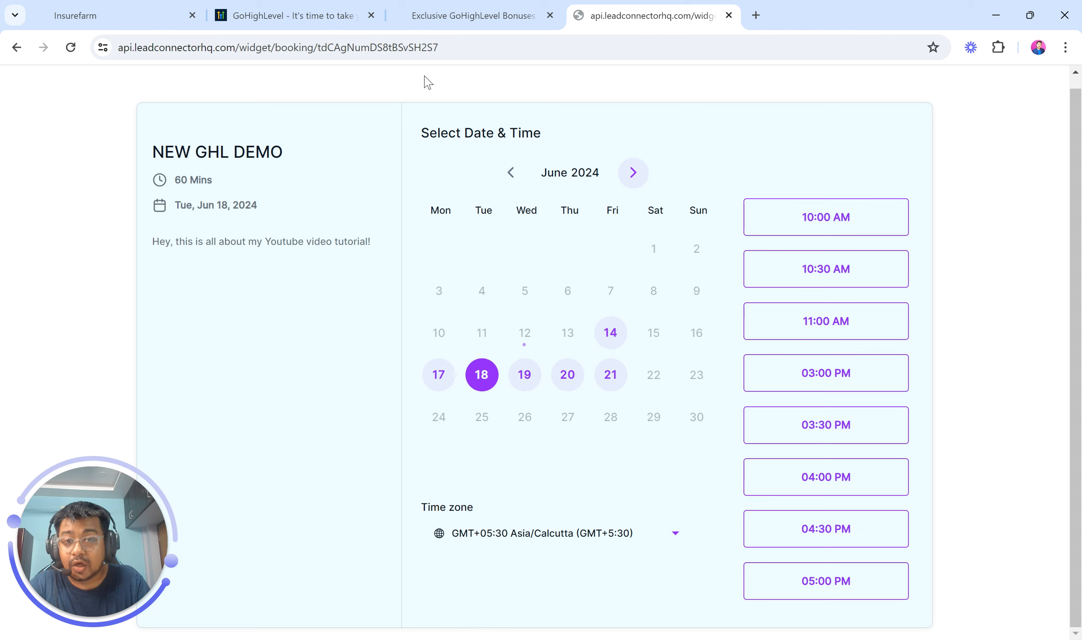
left_click(161, 6)
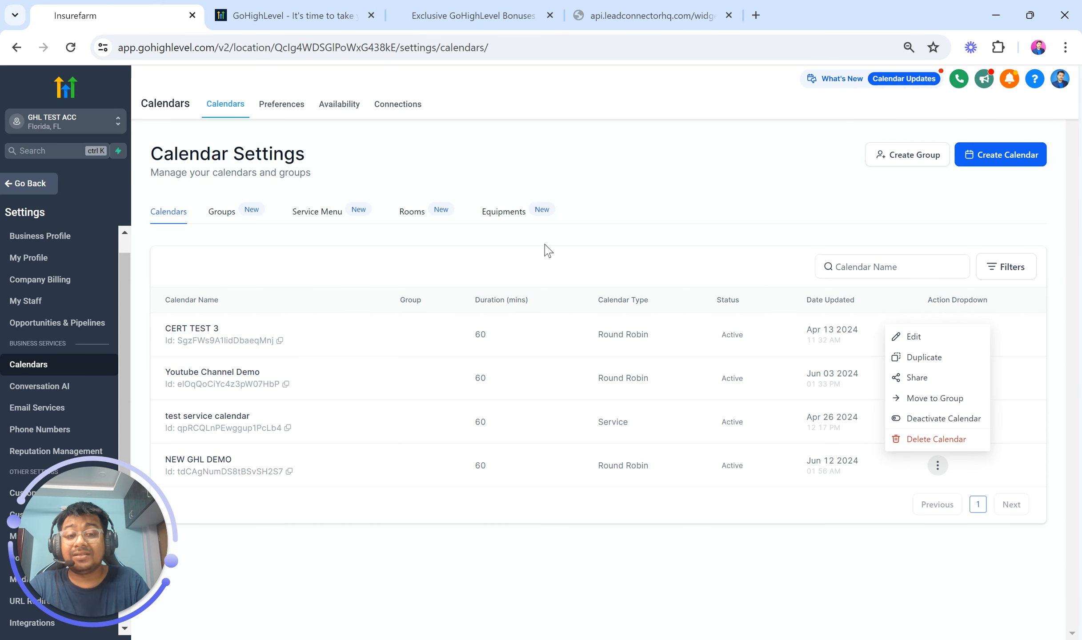